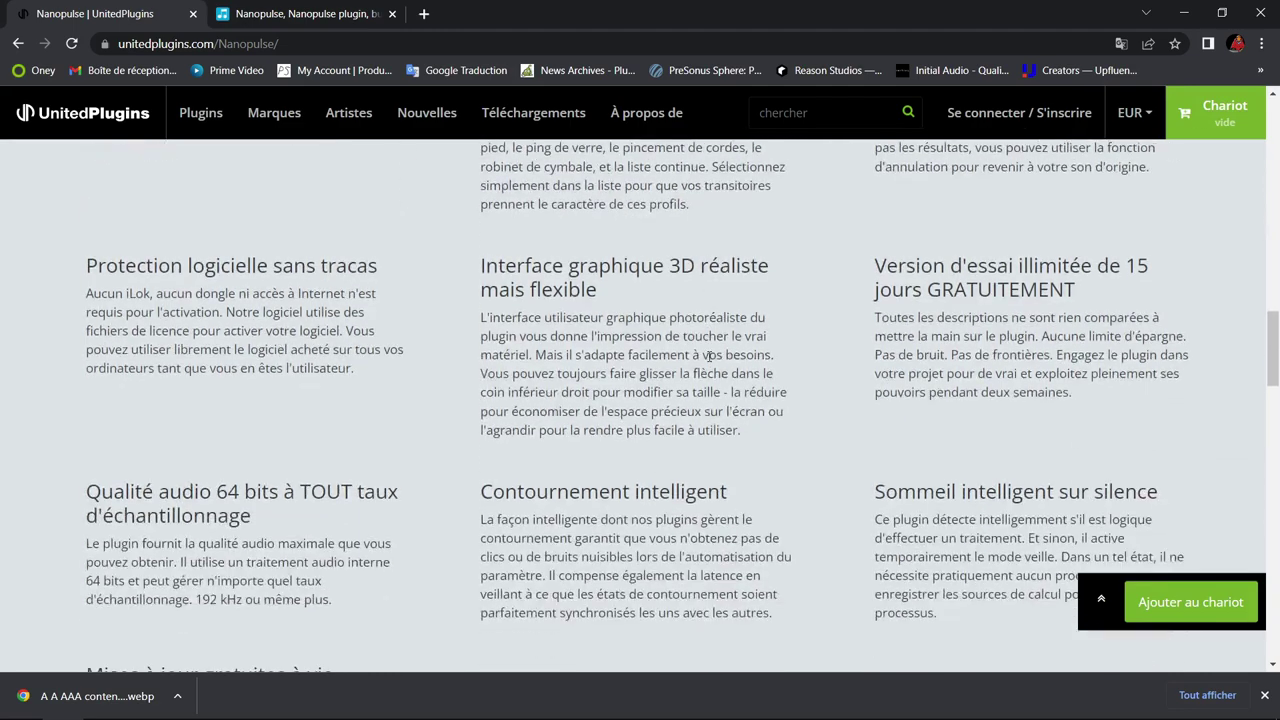
Read through the Nanopulse features and system requirements on its United Plugins page and its Plugin Boutique product page.
scroll(708, 362, "down", 8)
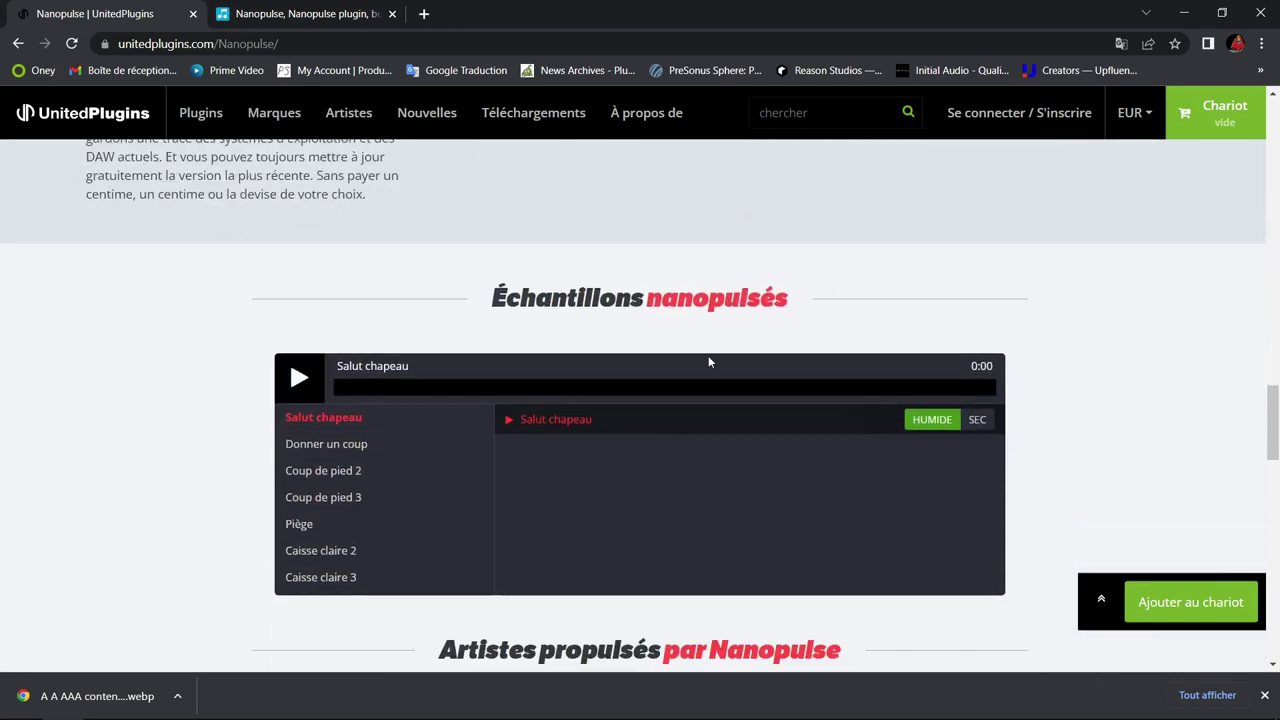
scroll(708, 362, "down", 4)
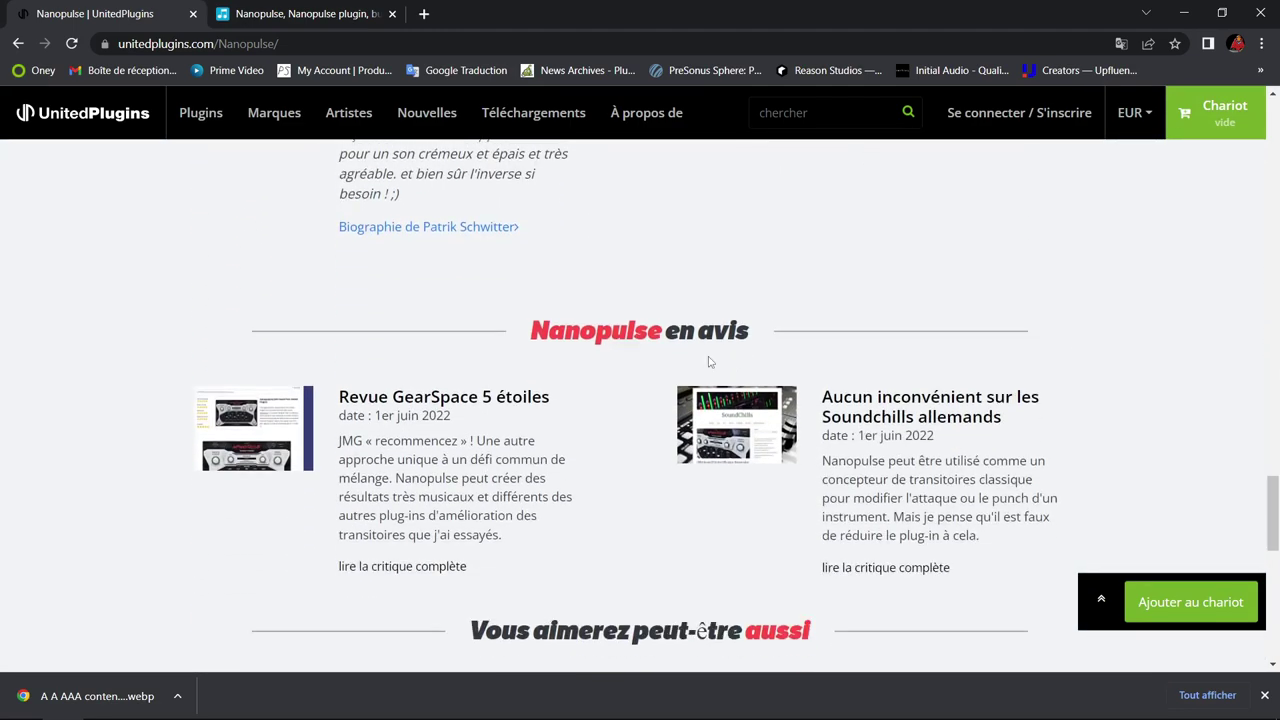
left_click(300, 13)
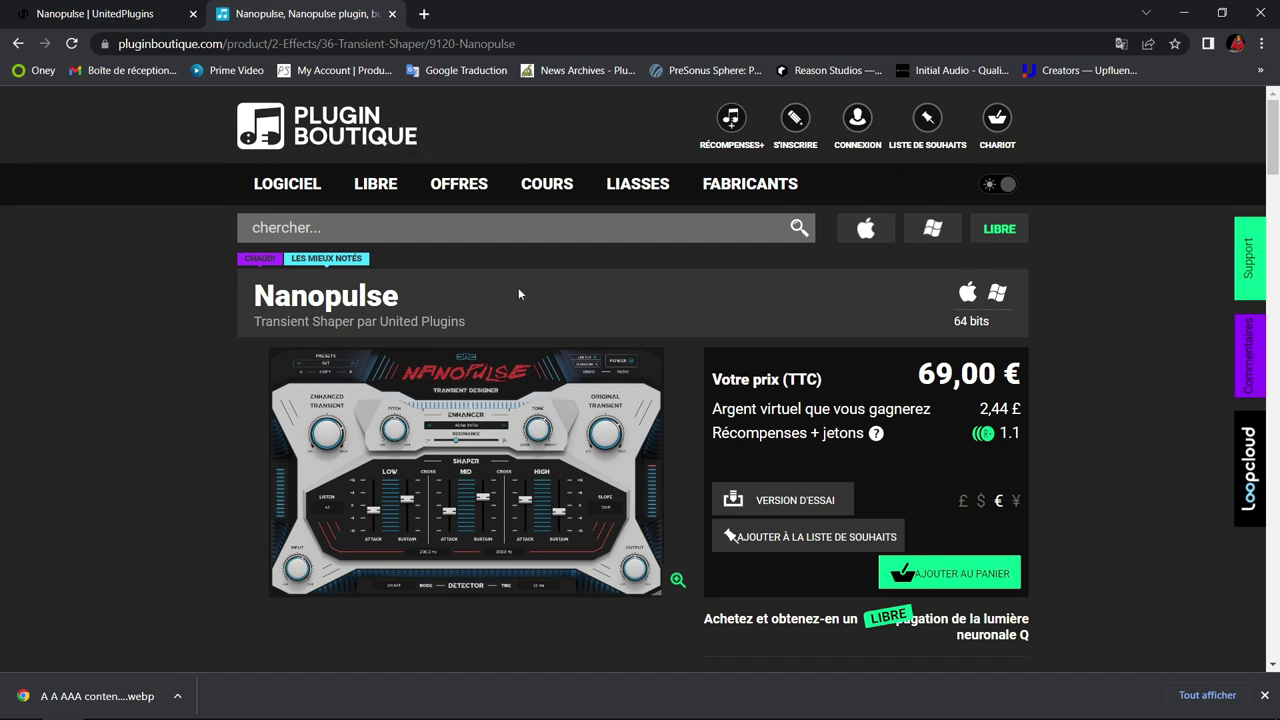
scroll(518, 289, "down", 3)
scroll(518, 287, "down", 10)
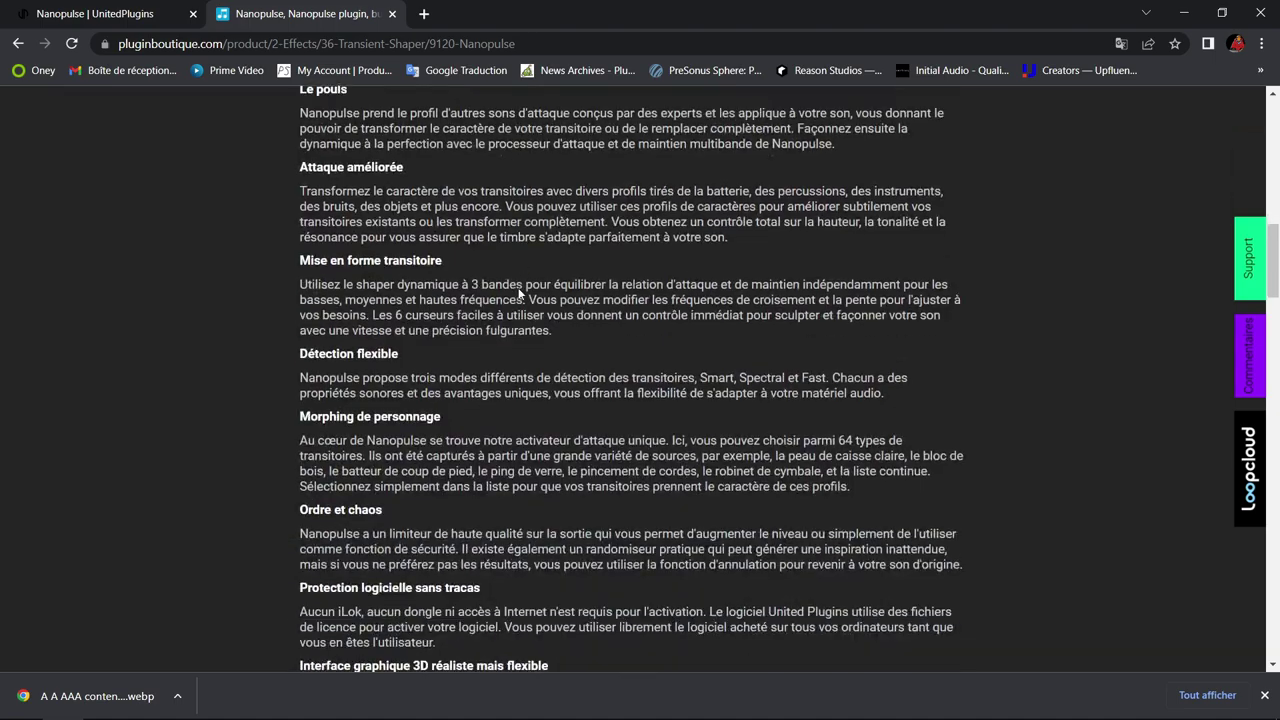
scroll(518, 293, "down", 7)
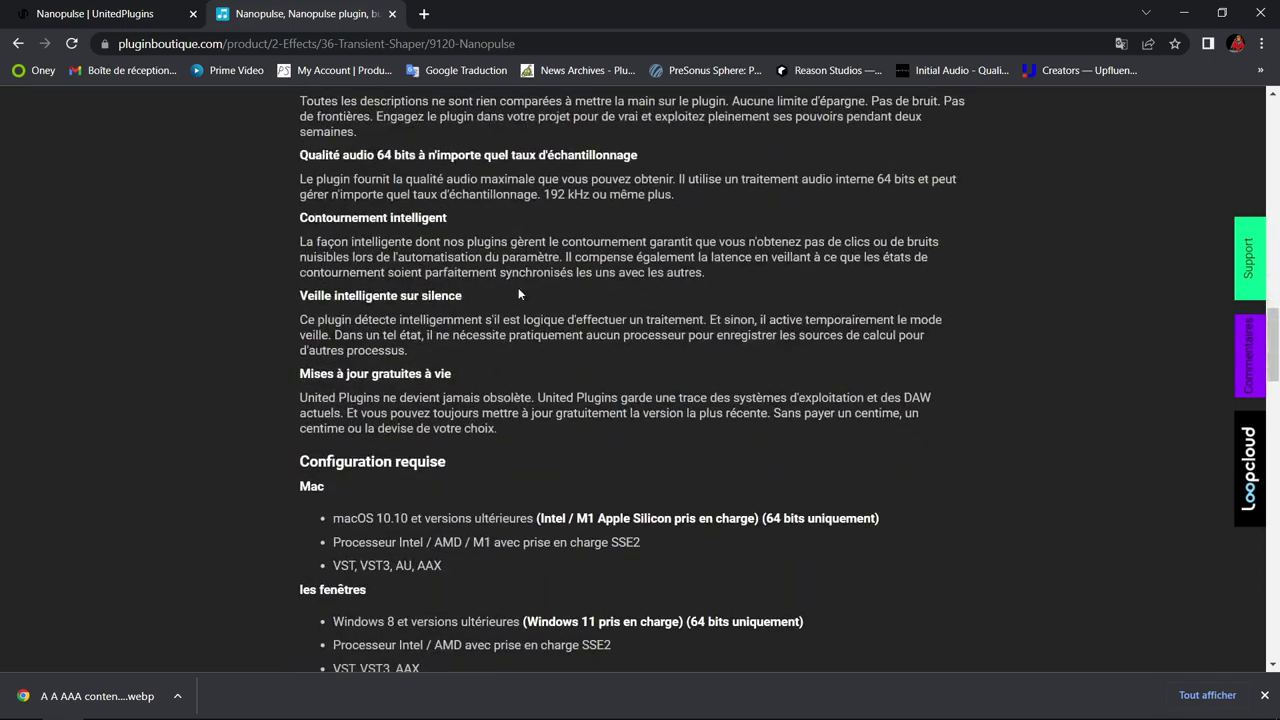
scroll(519, 293, "up", 15)
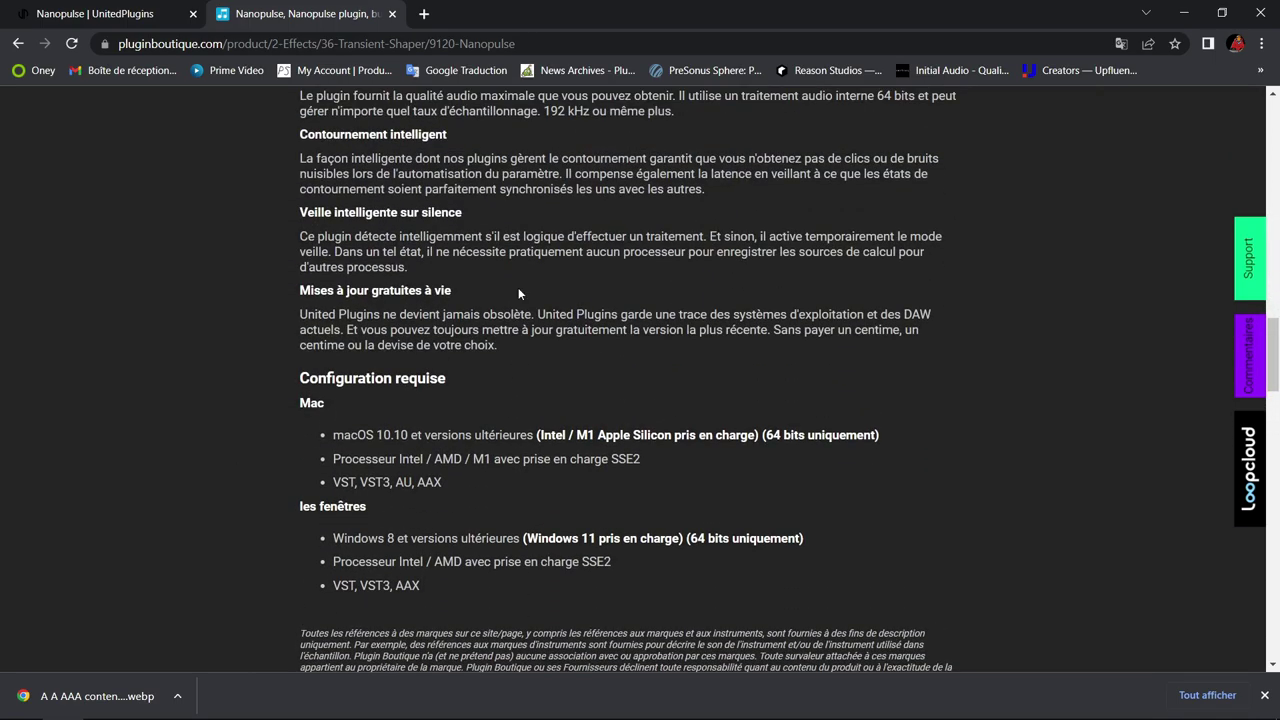
scroll(521, 250, "up", 5)
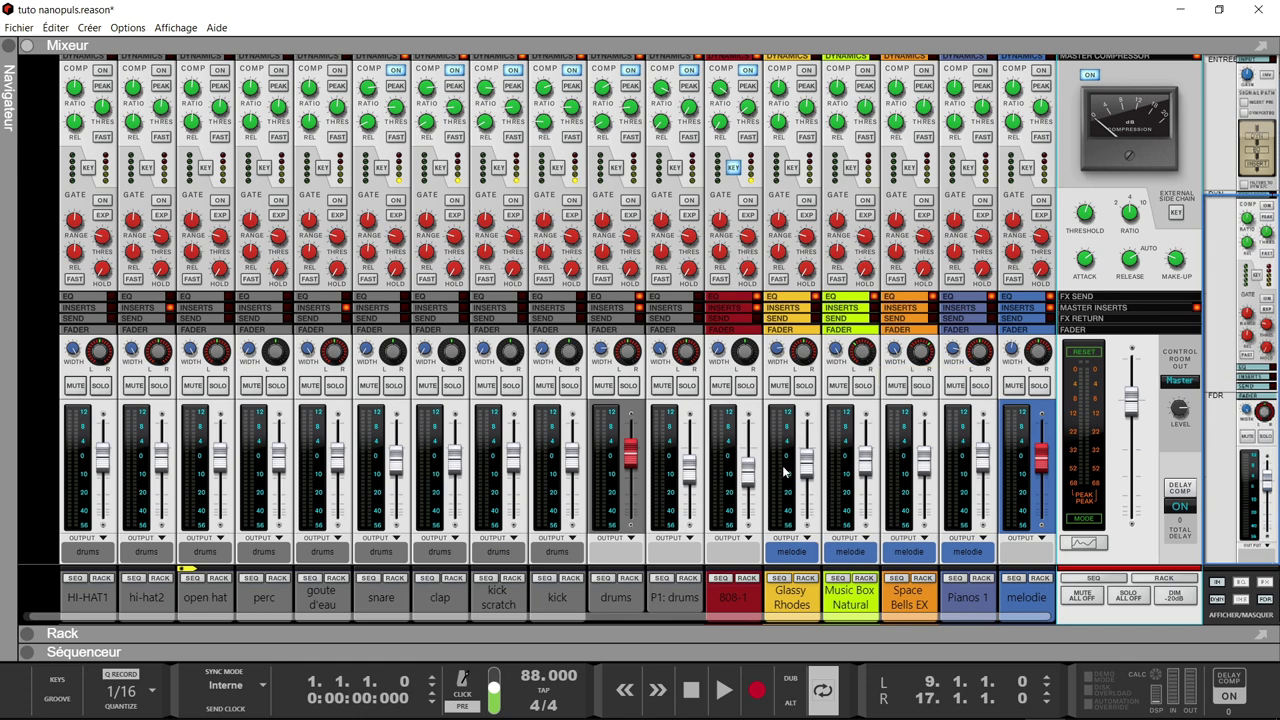
In Reason, show the drums bus channel's Nanopulse insert in the rack, and return to the mixer.
left_click(628, 579)
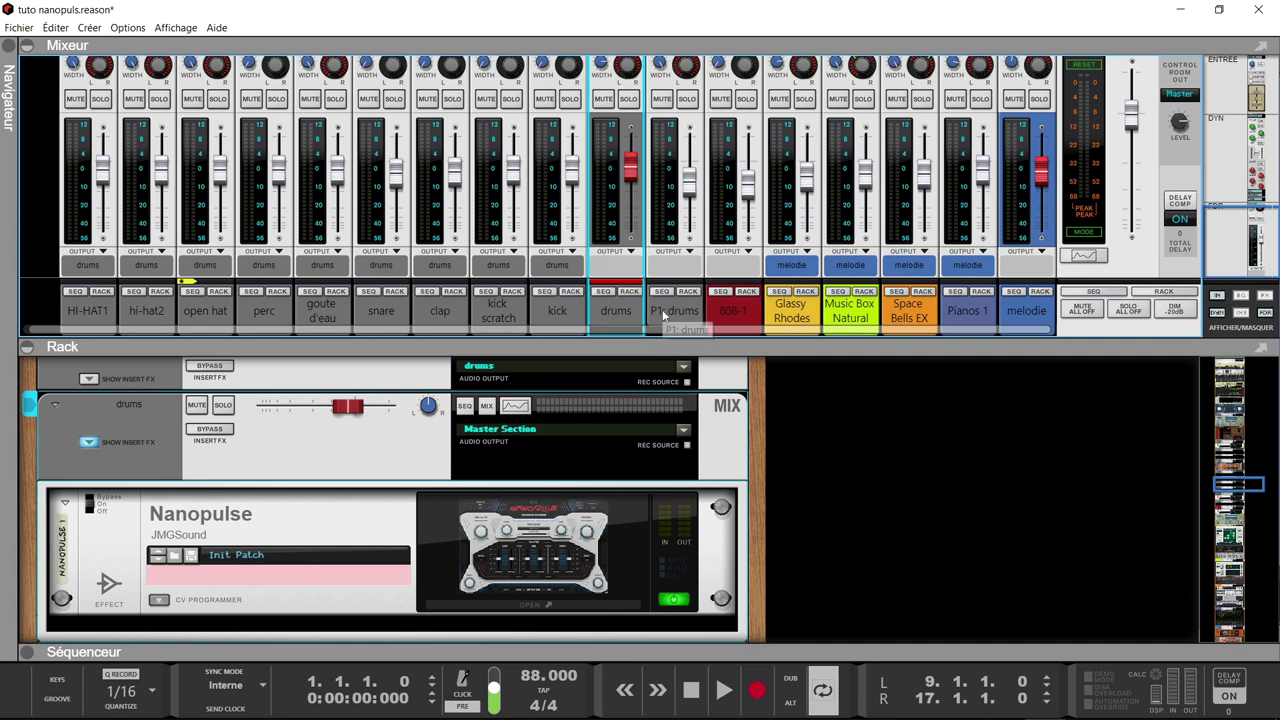
left_click(125, 340)
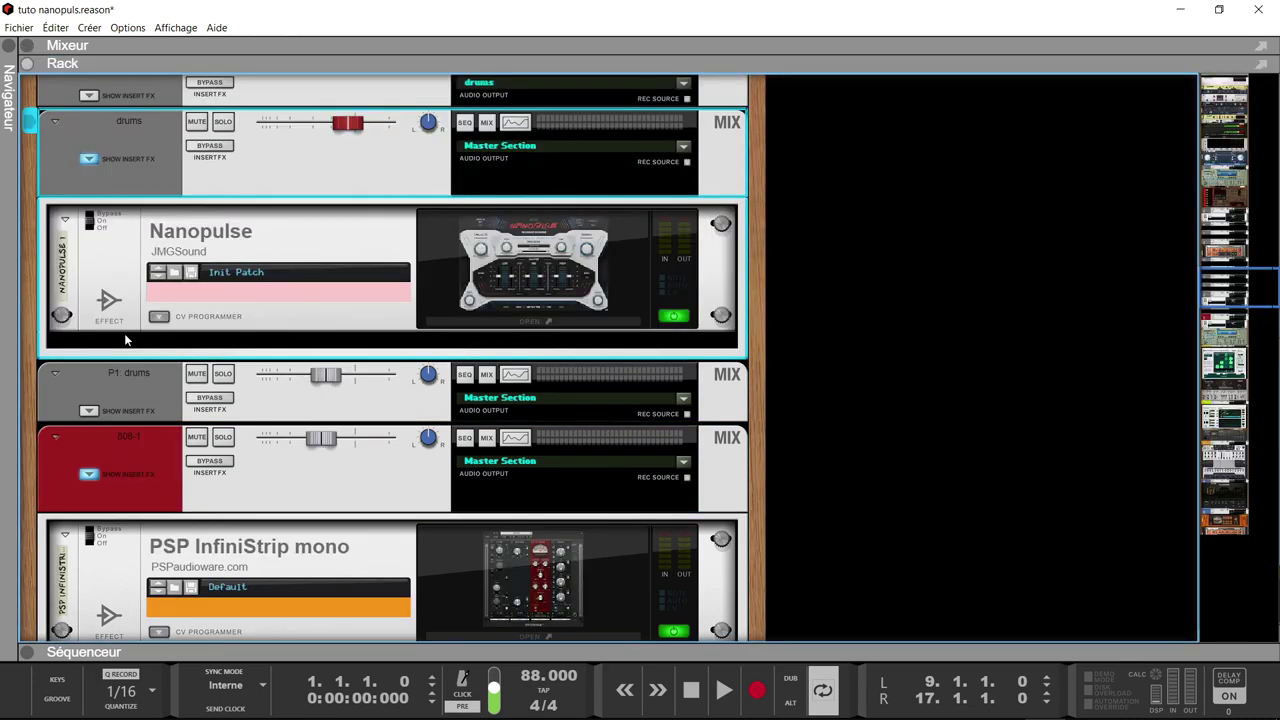
key("F5")
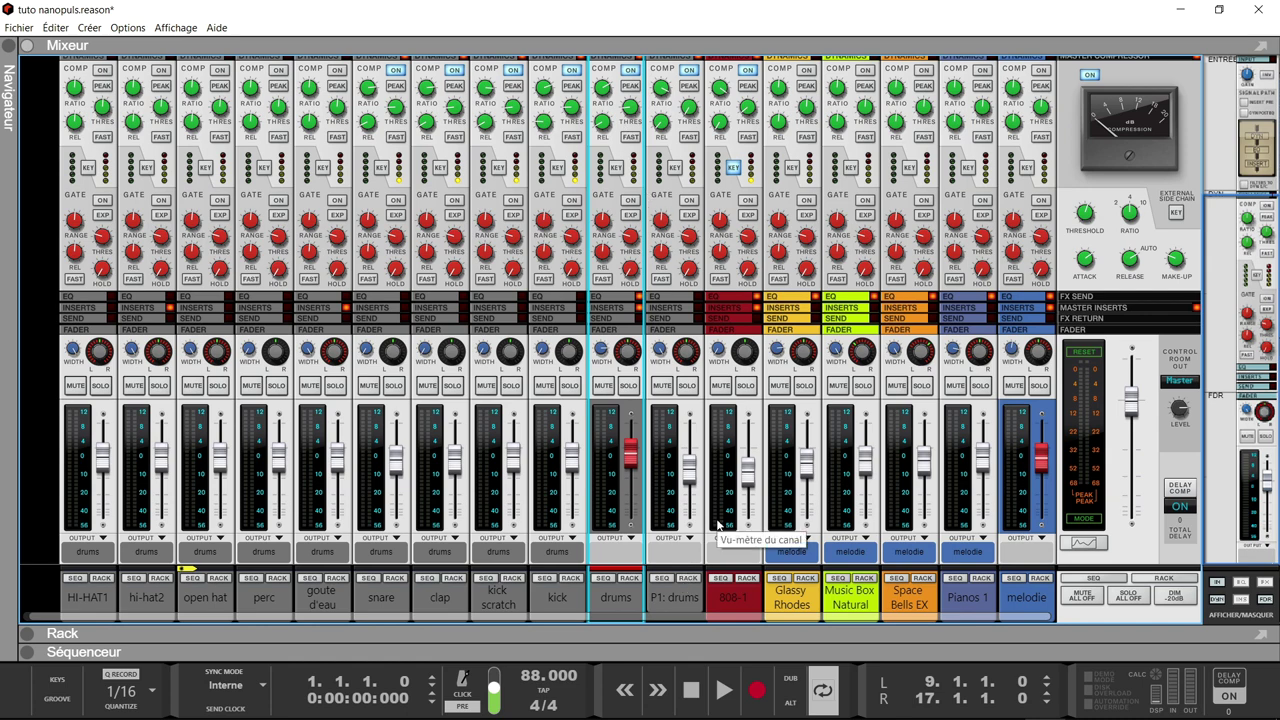
Set the loop end to bar 49 and play the song while viewing the rack devices and mixer levels.
key("F7")
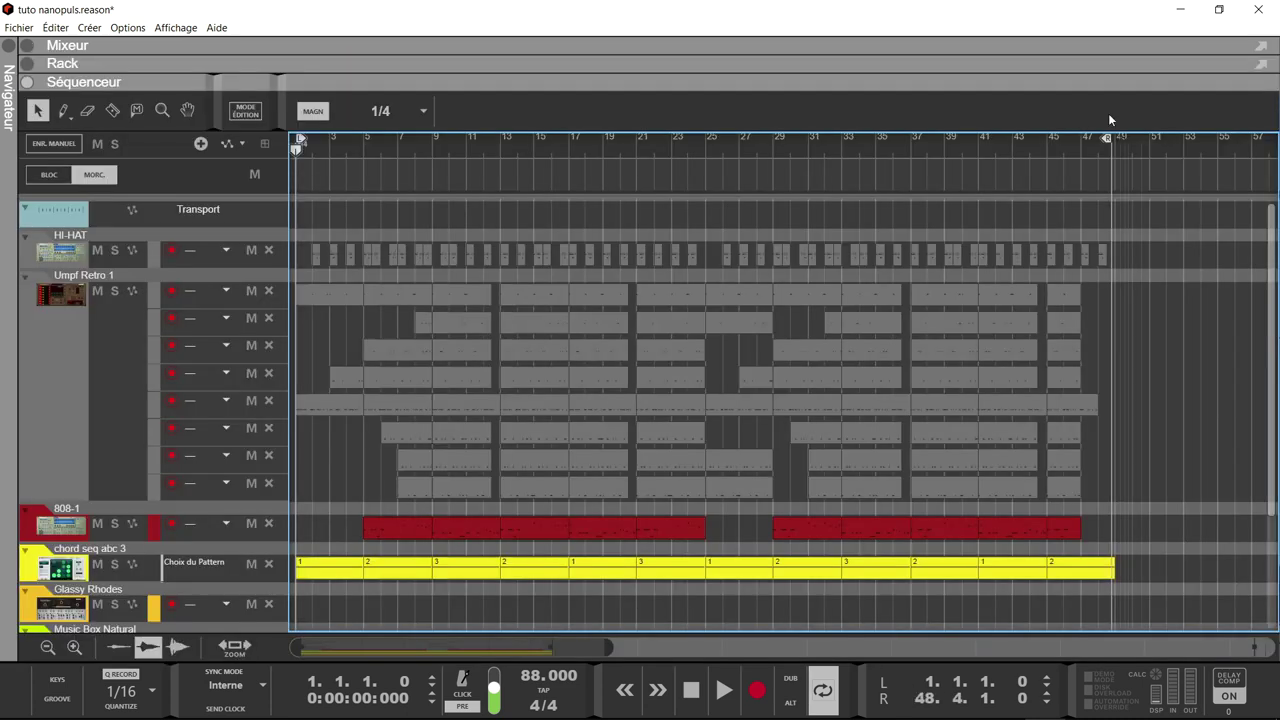
left_click_drag(1108, 135, 1113, 135)
key("space")
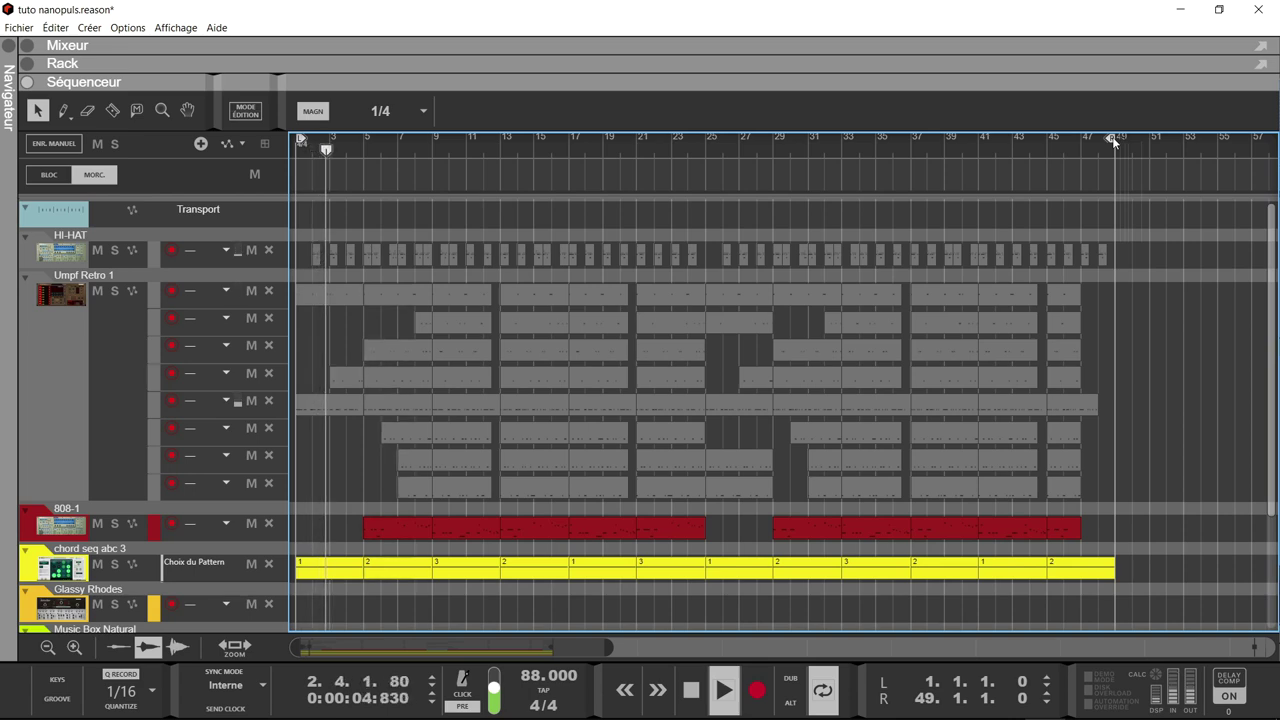
key("F6")
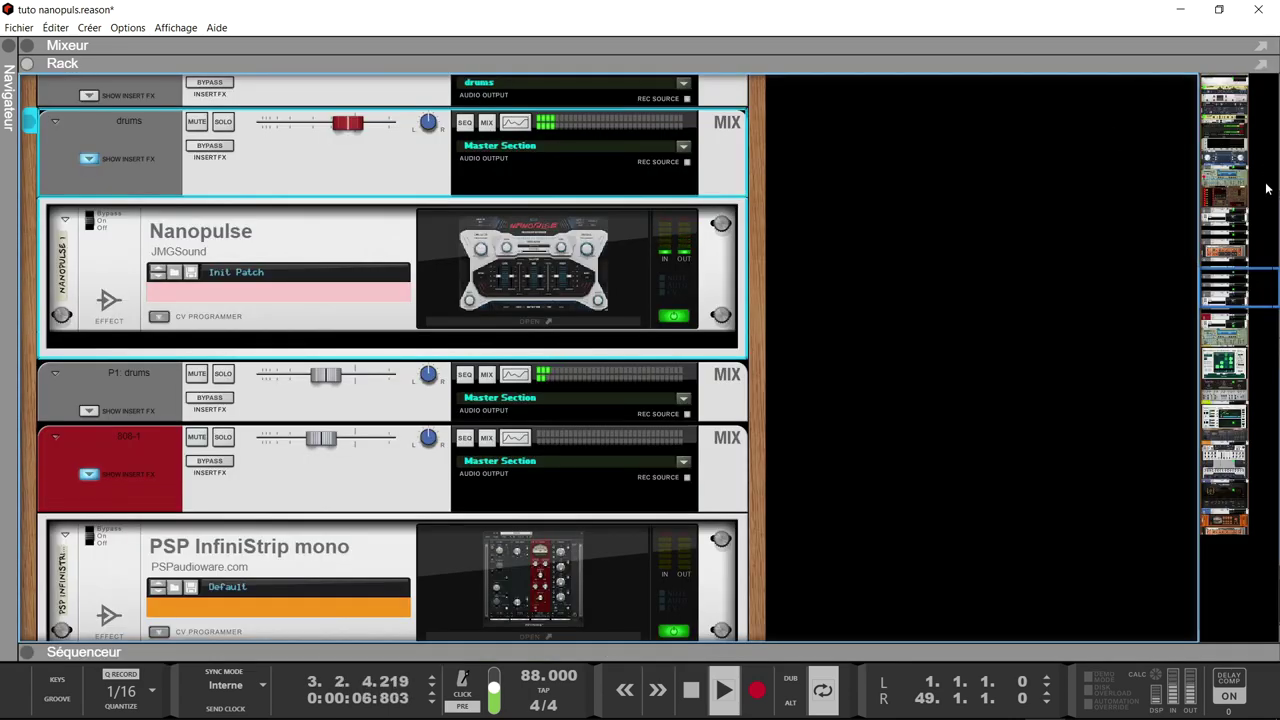
left_click_drag(1266, 302, 1195, 103)
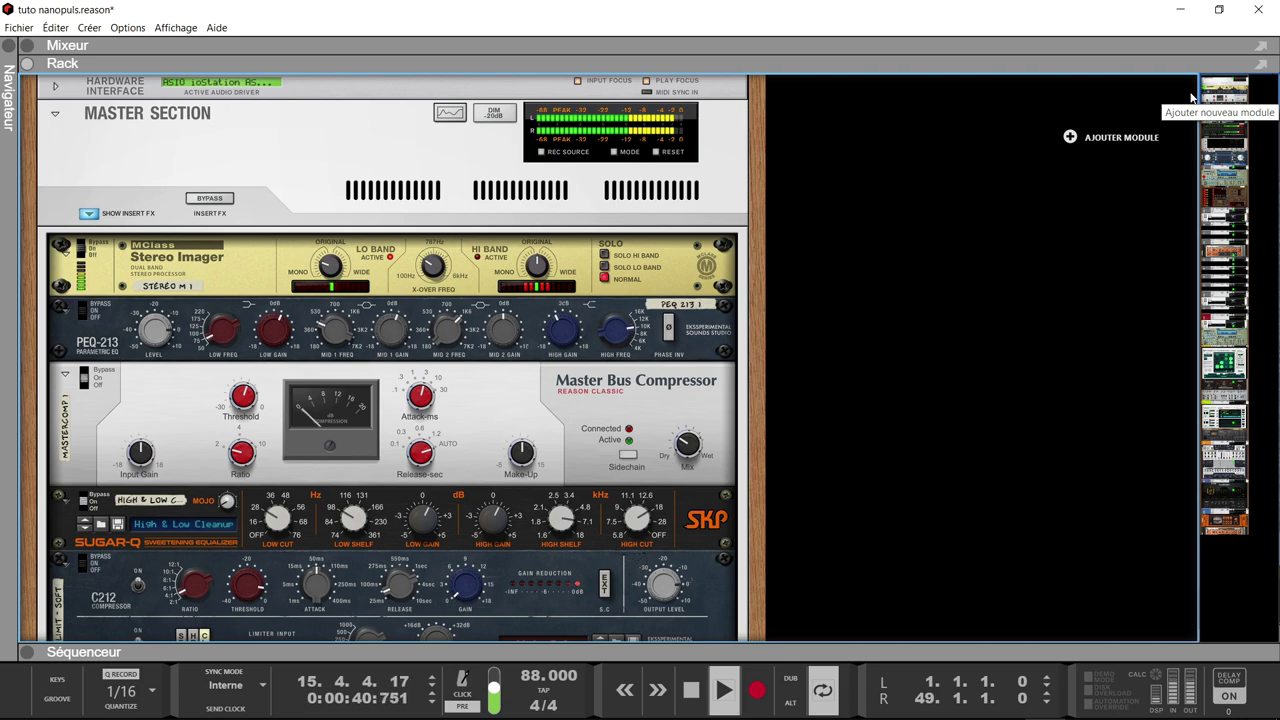
key("F5")
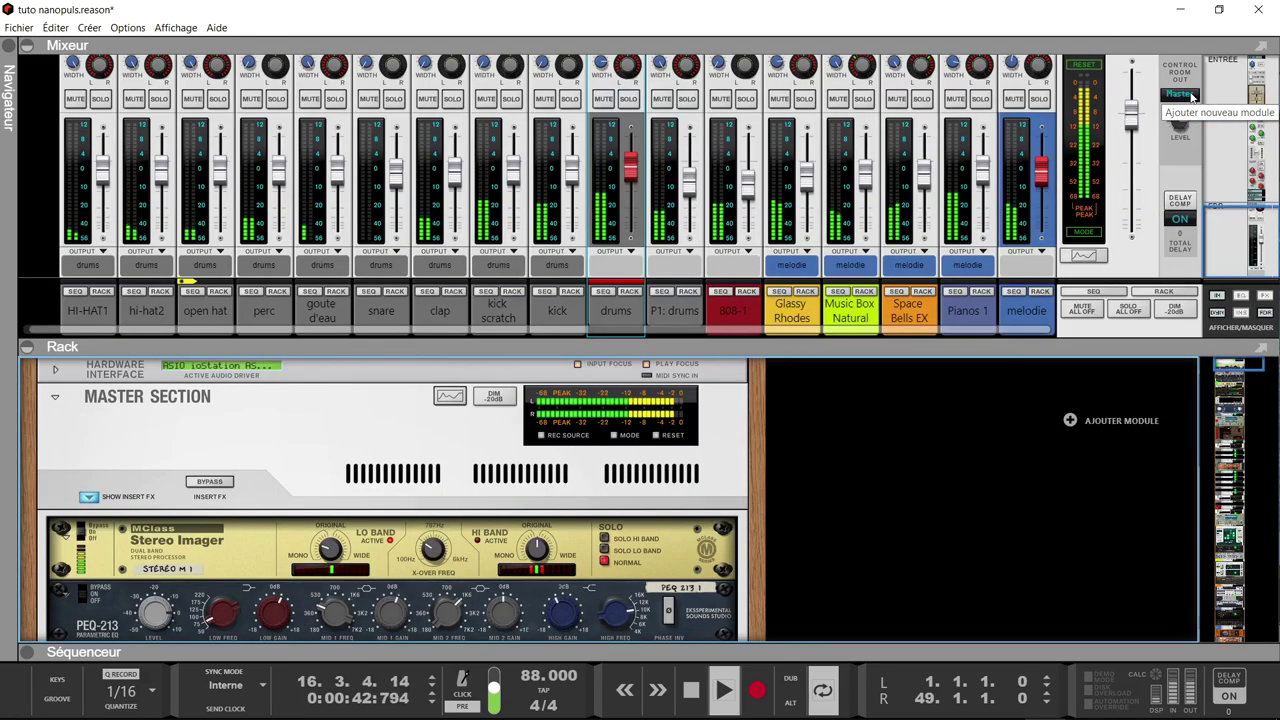
key("F6")
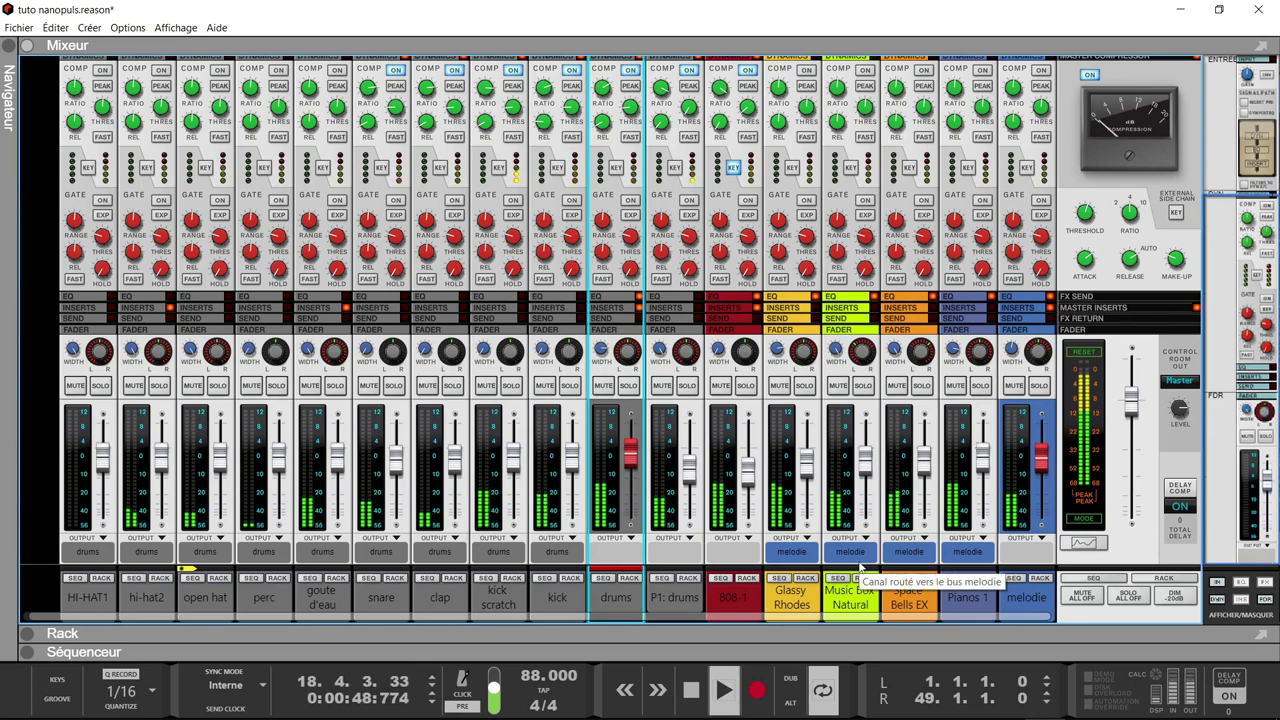
Stop playback and solo the drums and P1: drums channels.
key("space")
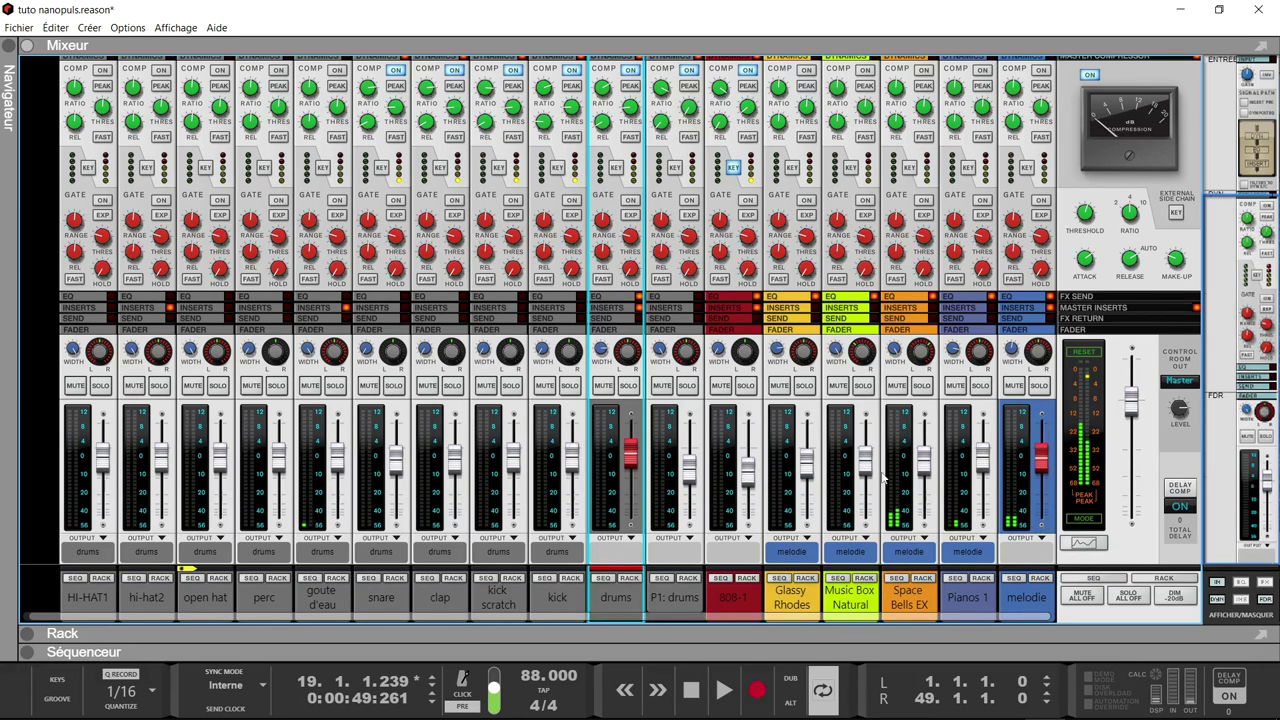
left_click(628, 386)
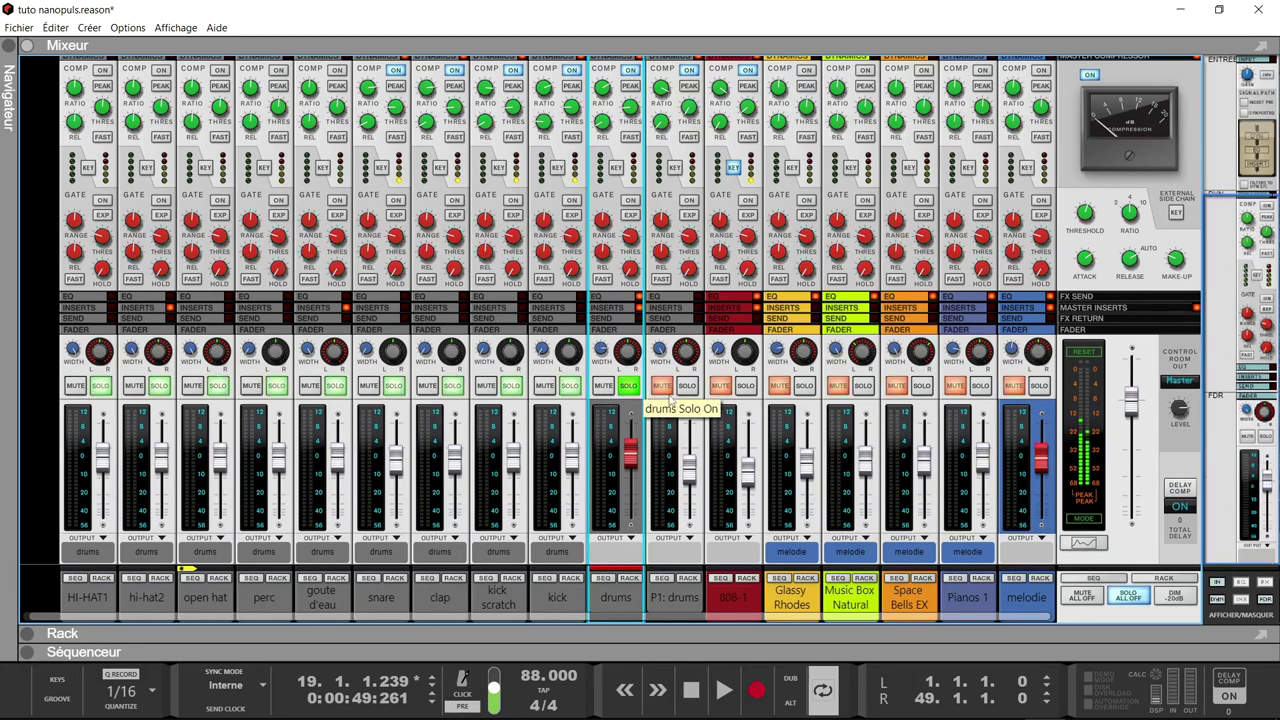
left_click(688, 386)
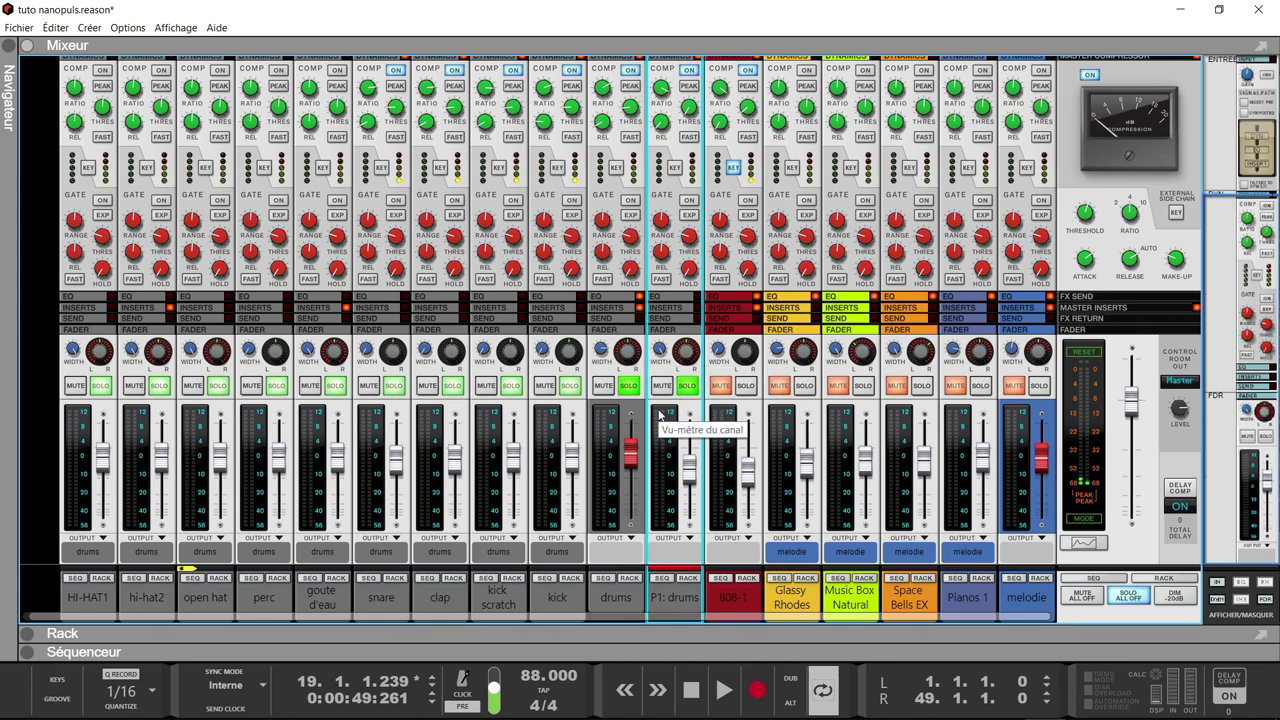
Set the sequencer loop from bar 9 to bar 17 and start playback.
left_click(40, 652)
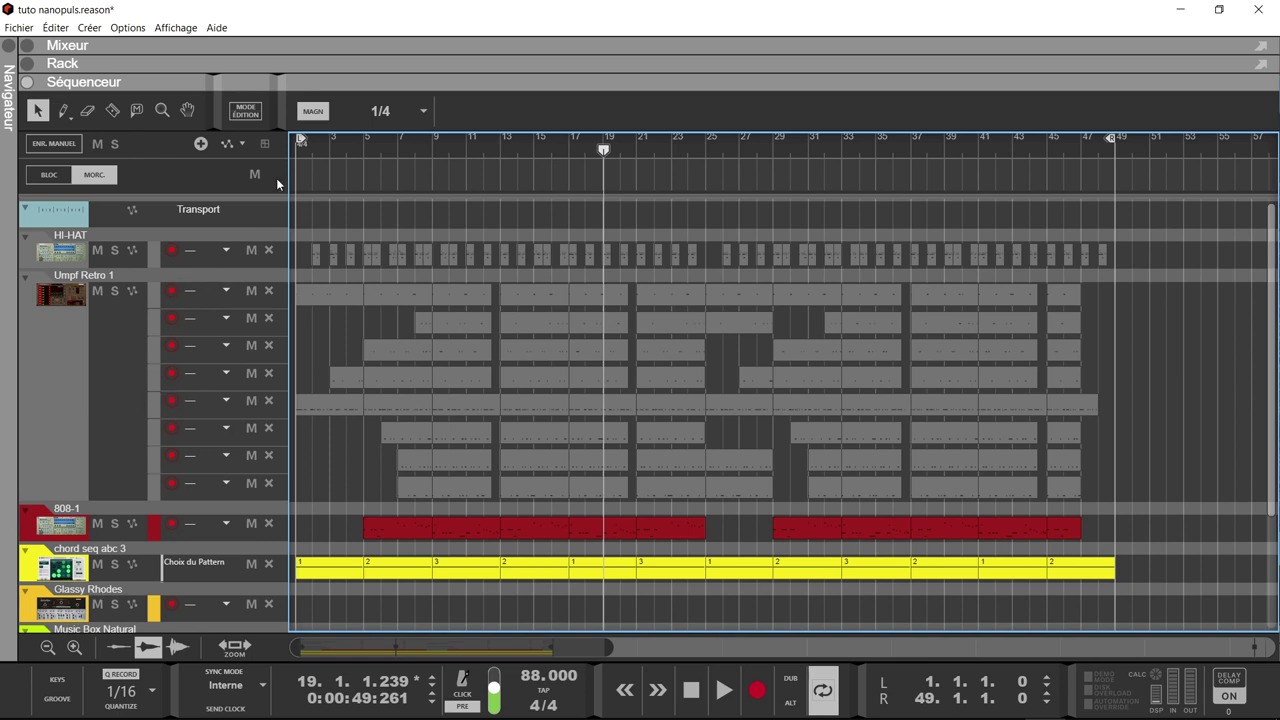
left_click_drag(300, 140, 437, 157)
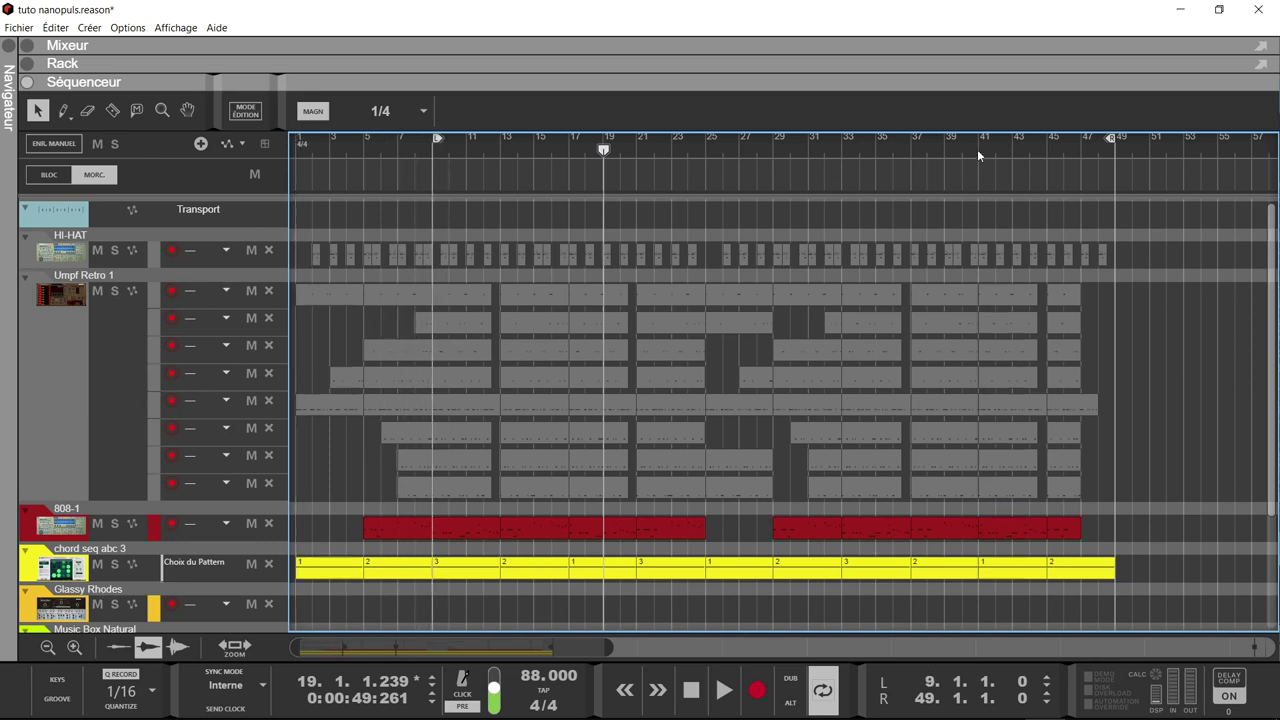
left_click_drag(1109, 140, 560, 189)
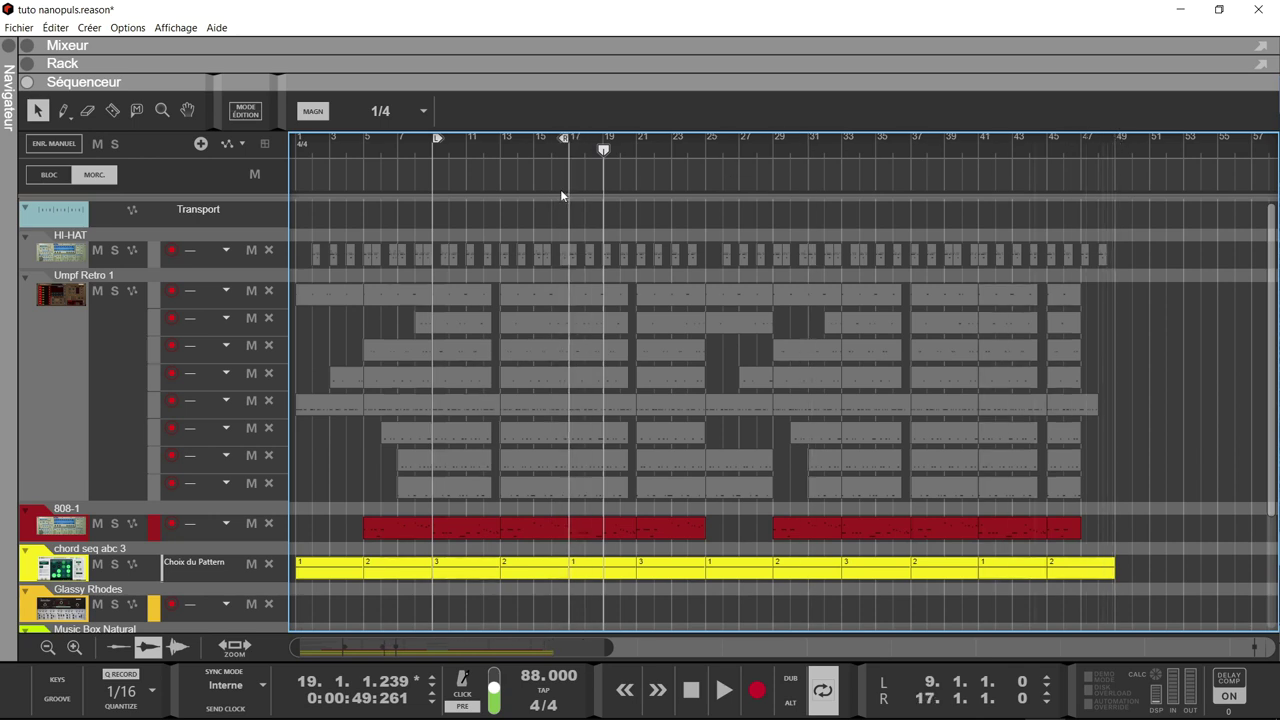
key("space")
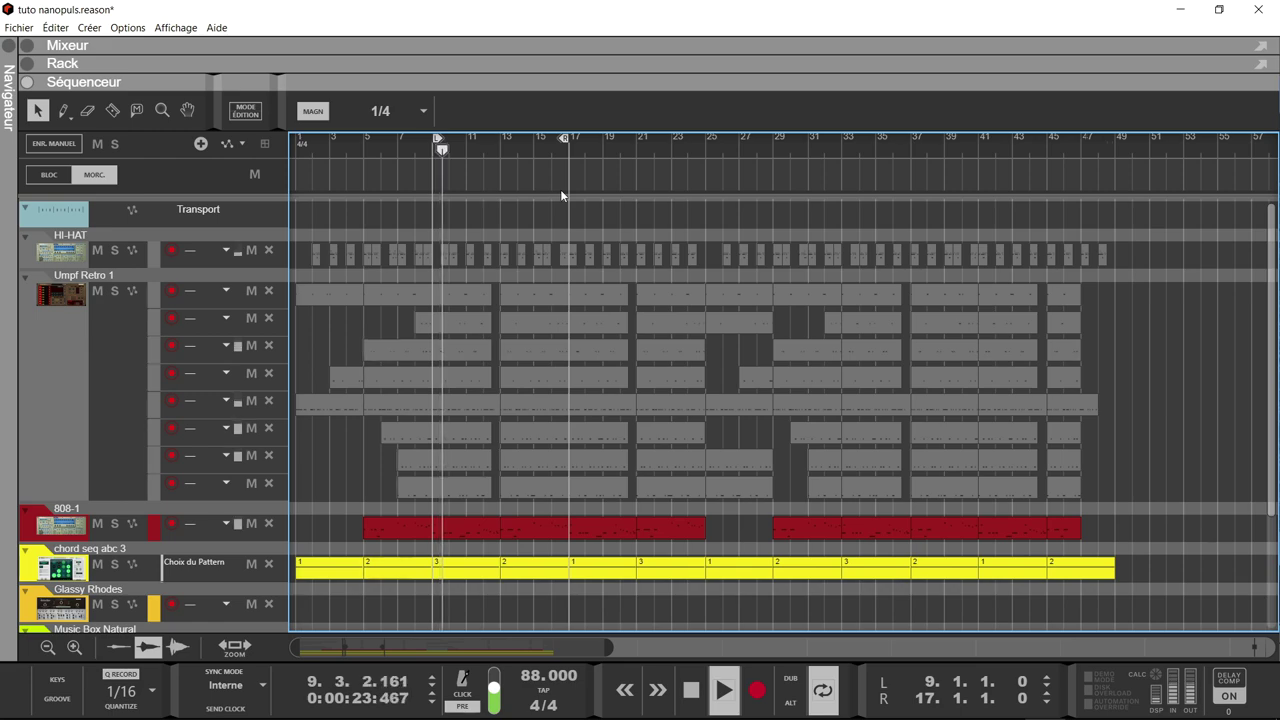
Show the insert effects section of the P1: drums channel in the rack.
key("F6")
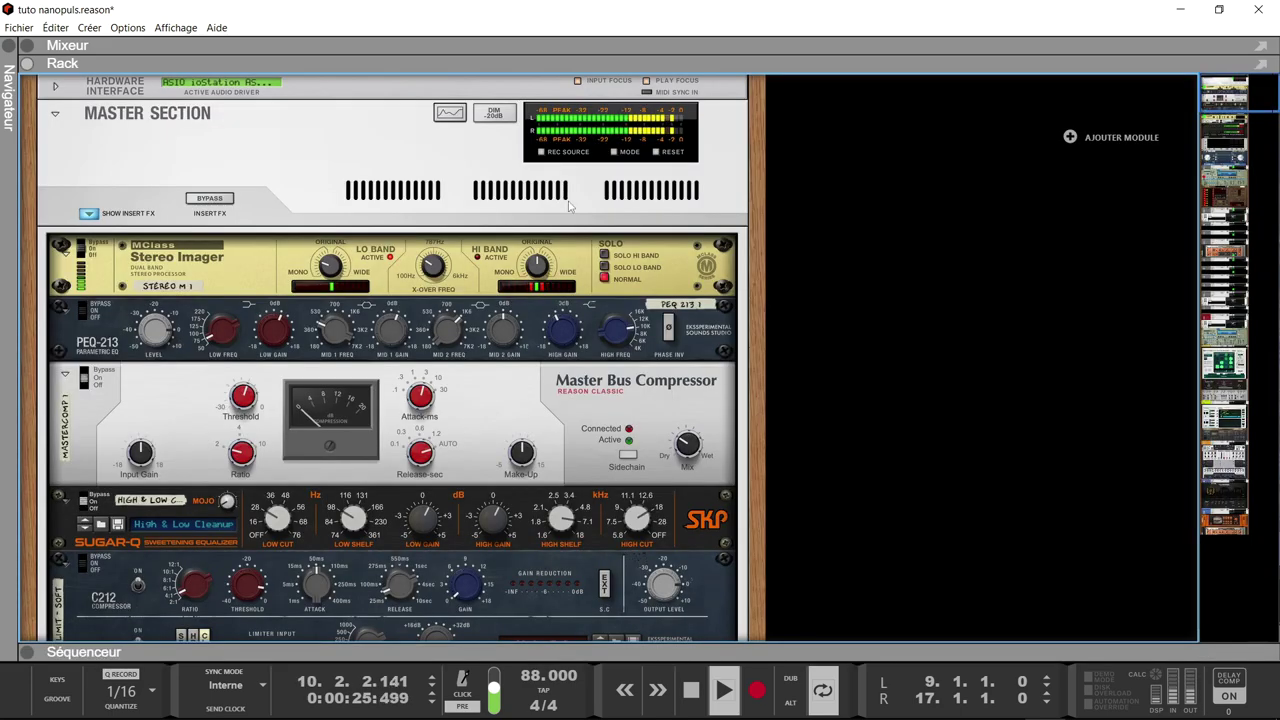
left_click_drag(1230, 95, 1218, 287)
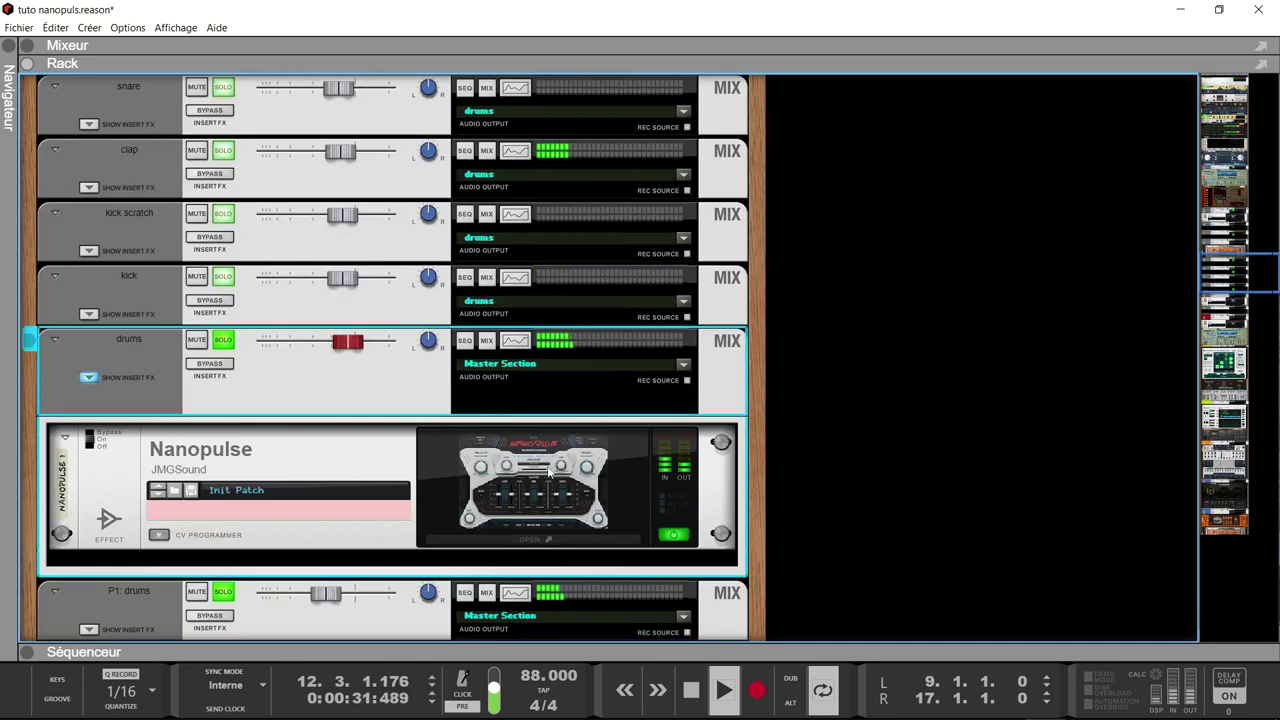
scroll(560, 466, "down", 3)
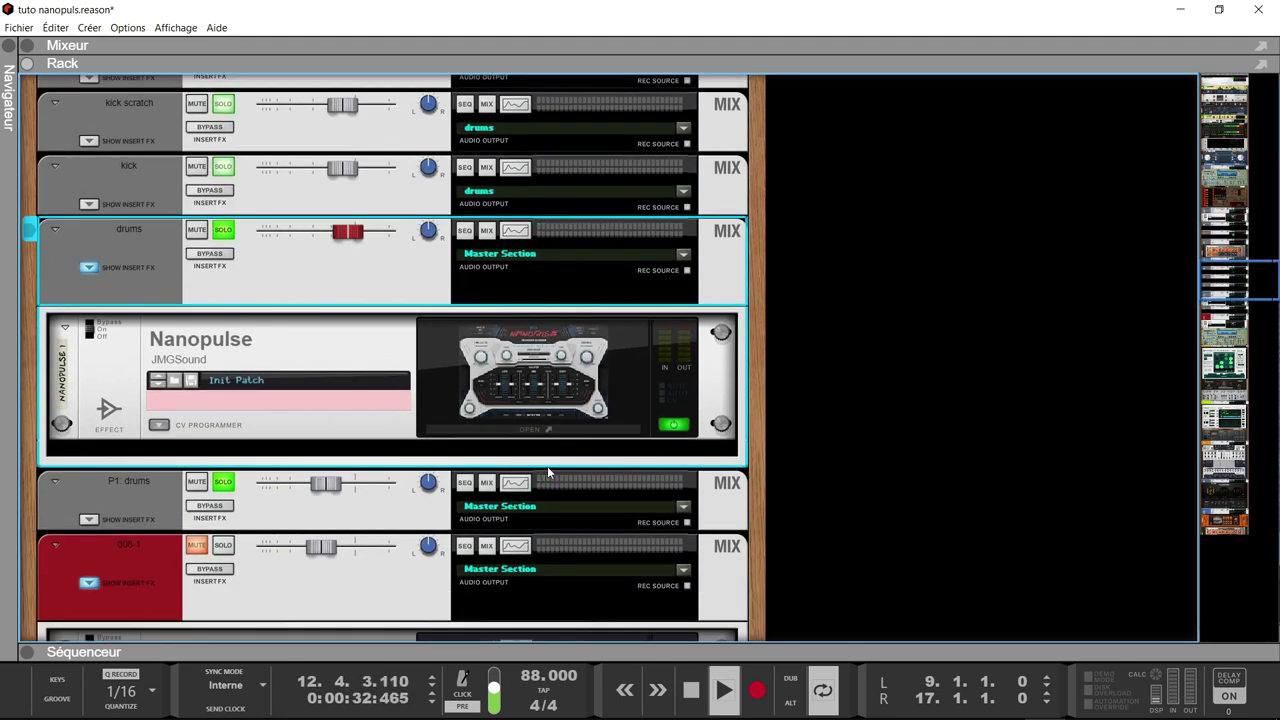
left_click(89, 520)
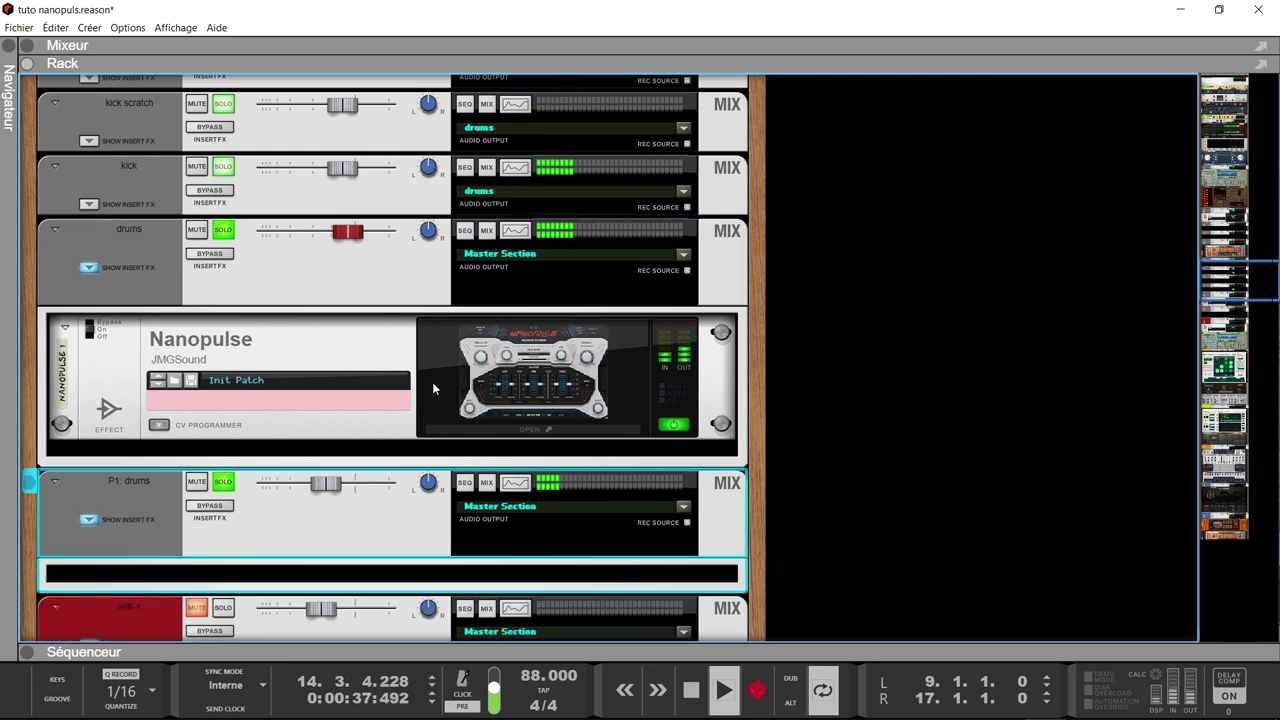
Open the Nanopulse plugin window from the drums channel, shift it slightly and keep it pinned open.
left_click(474, 380)
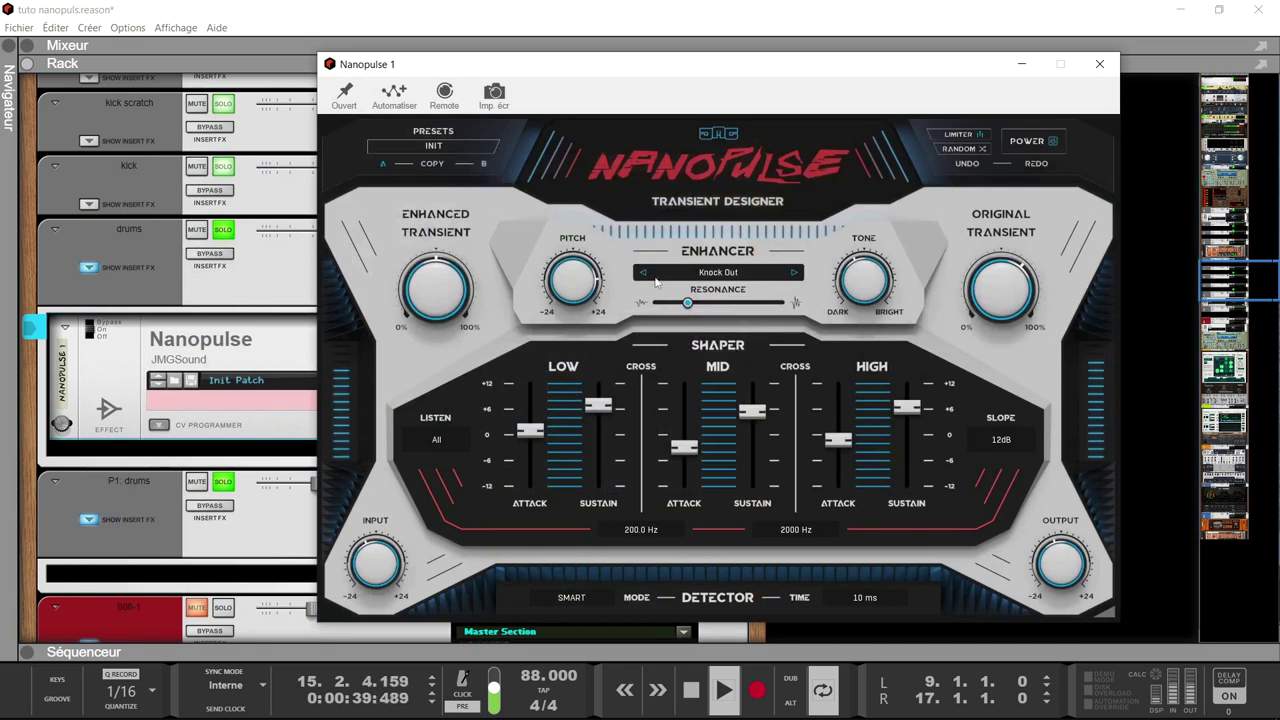
left_click_drag(771, 72, 758, 68)
left_click(333, 88)
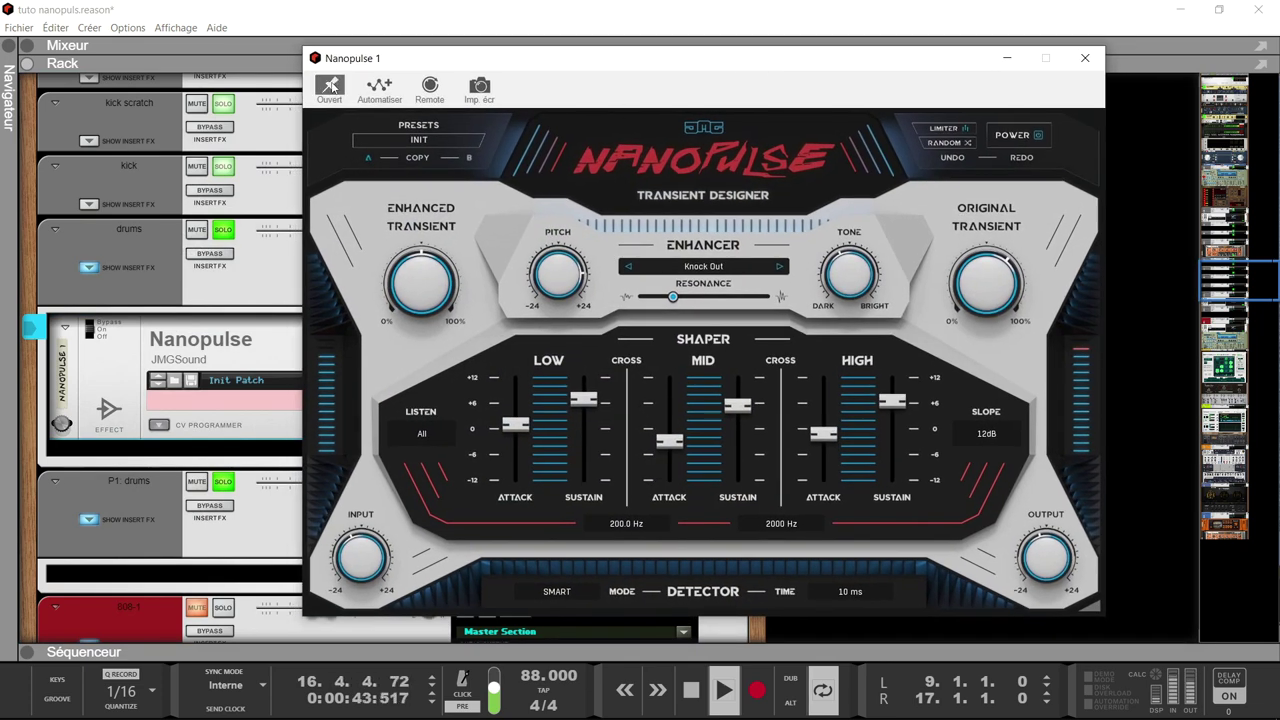
Compare the drums channel with its insert effects bypassed and re-enabled, and stop playback.
left_click(209, 254)
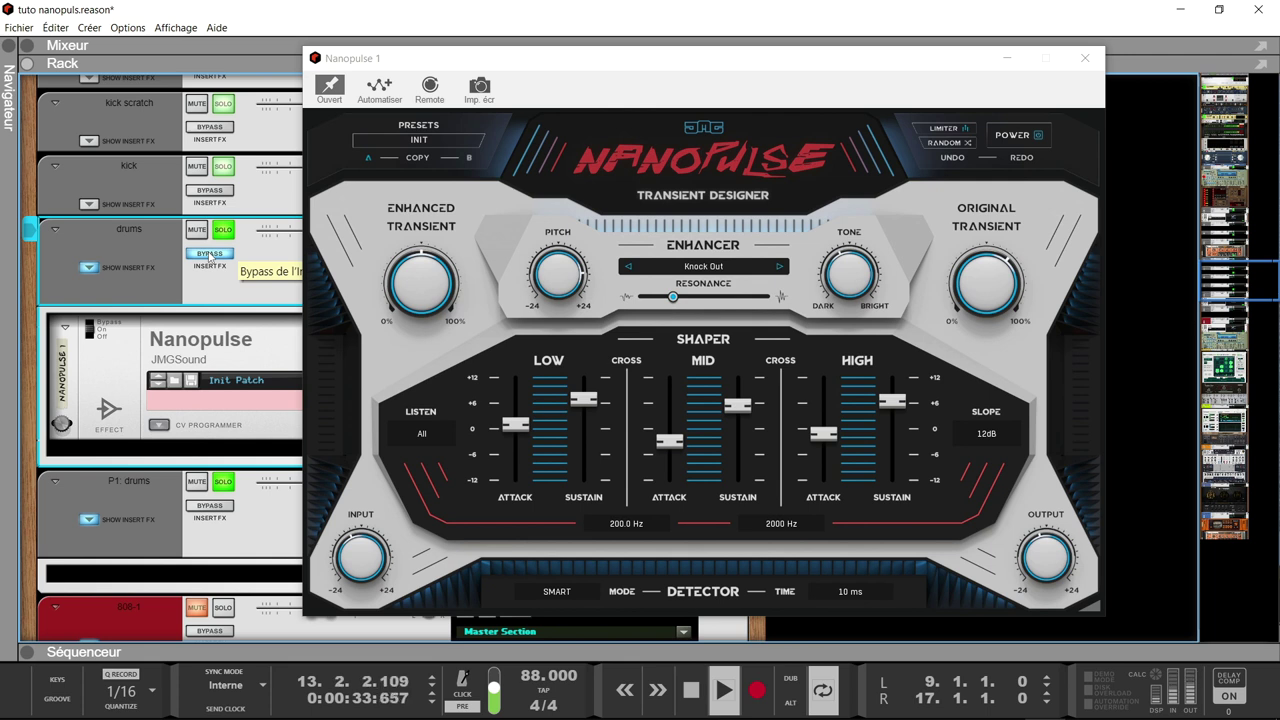
left_click(207, 256)
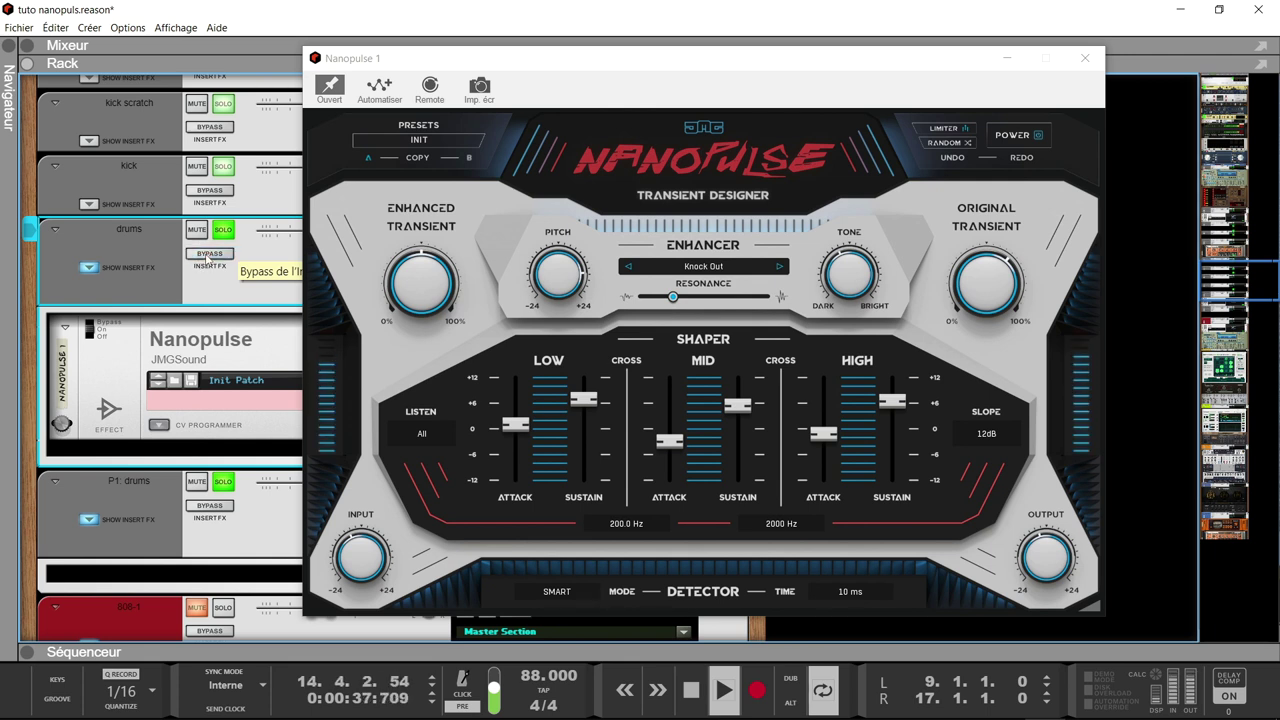
key("space")
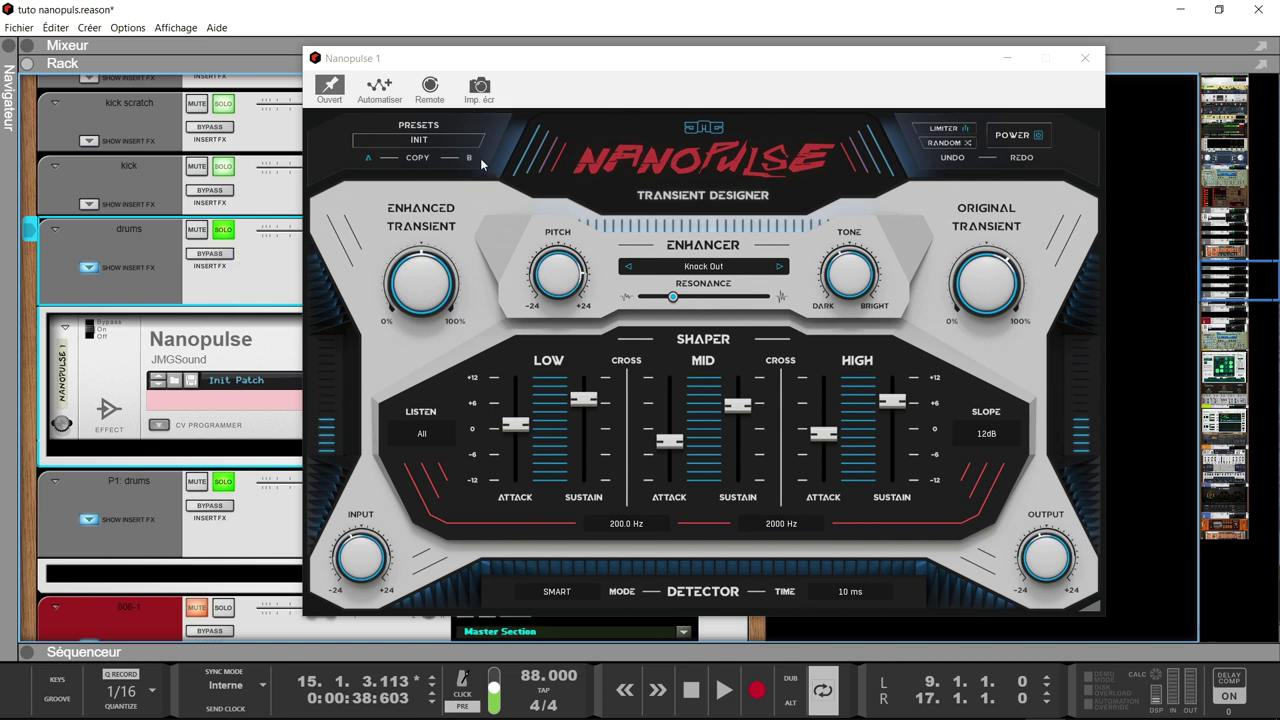
Browse the Drums, General and Sound Design preset folders in Nanopulse, and close the preset browser without loading anything.
left_click(425, 145)
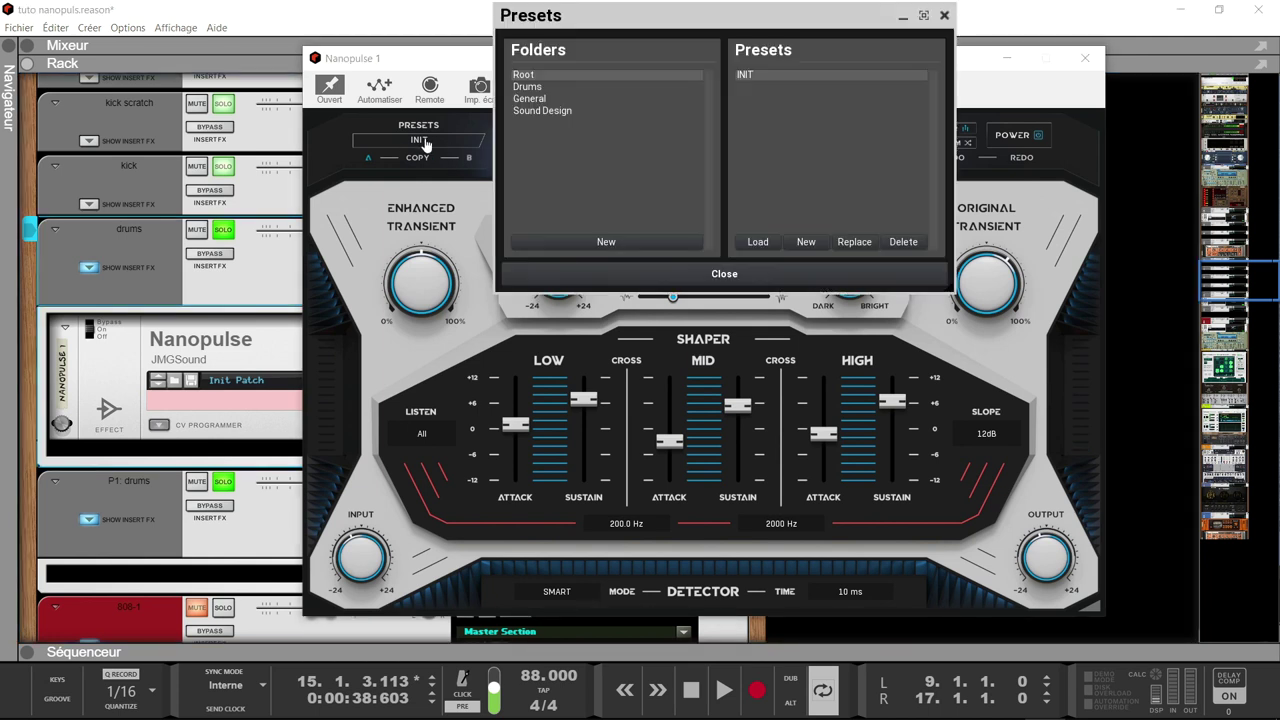
left_click(534, 88)
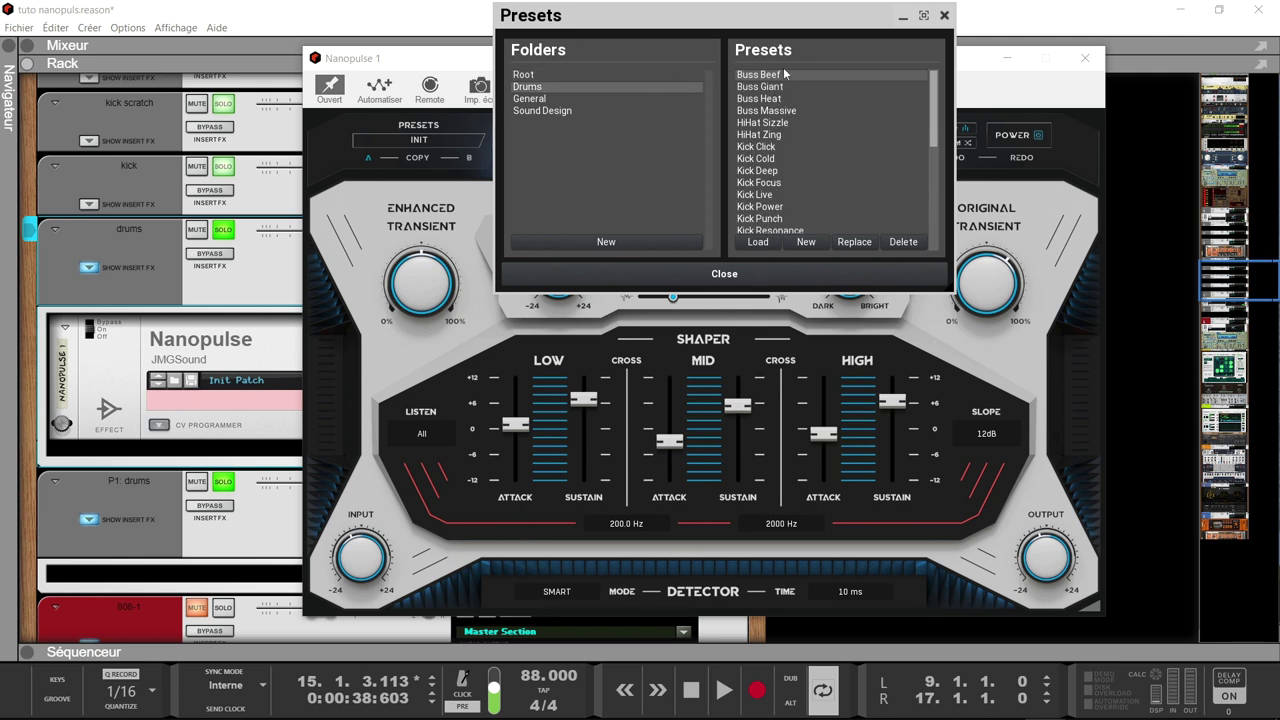
left_click(540, 99)
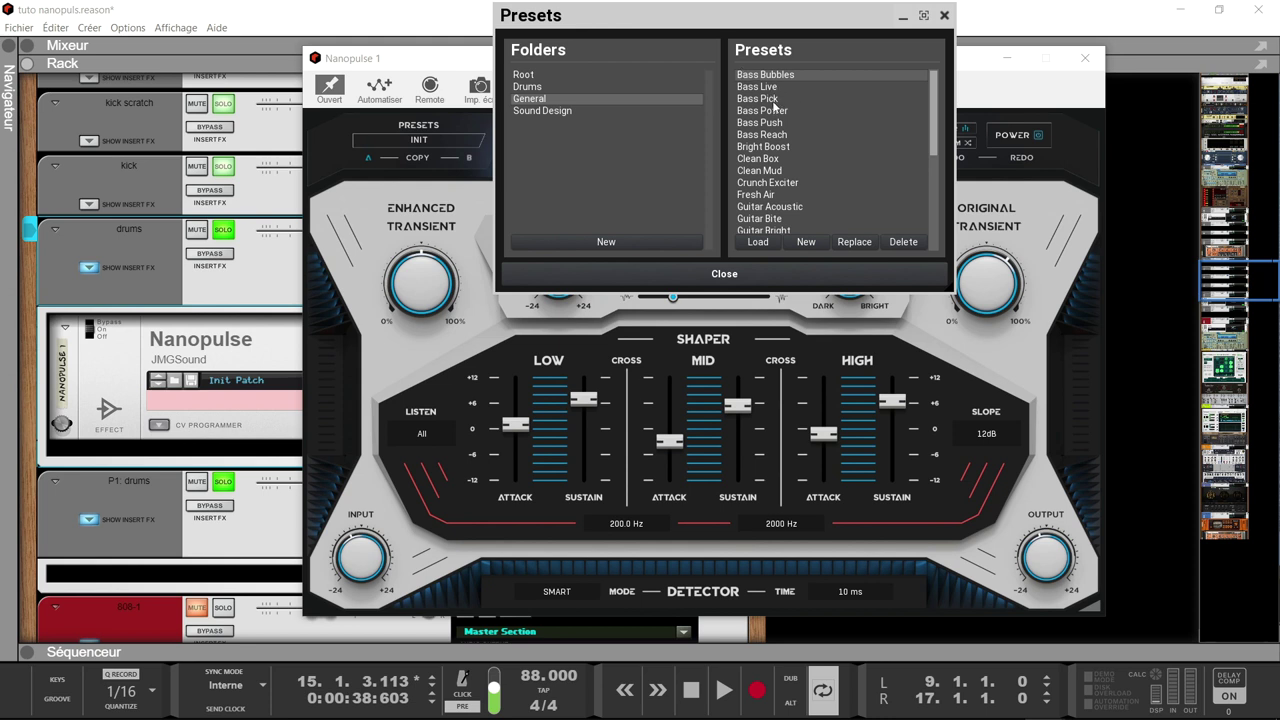
scroll(777, 147, "down", 6)
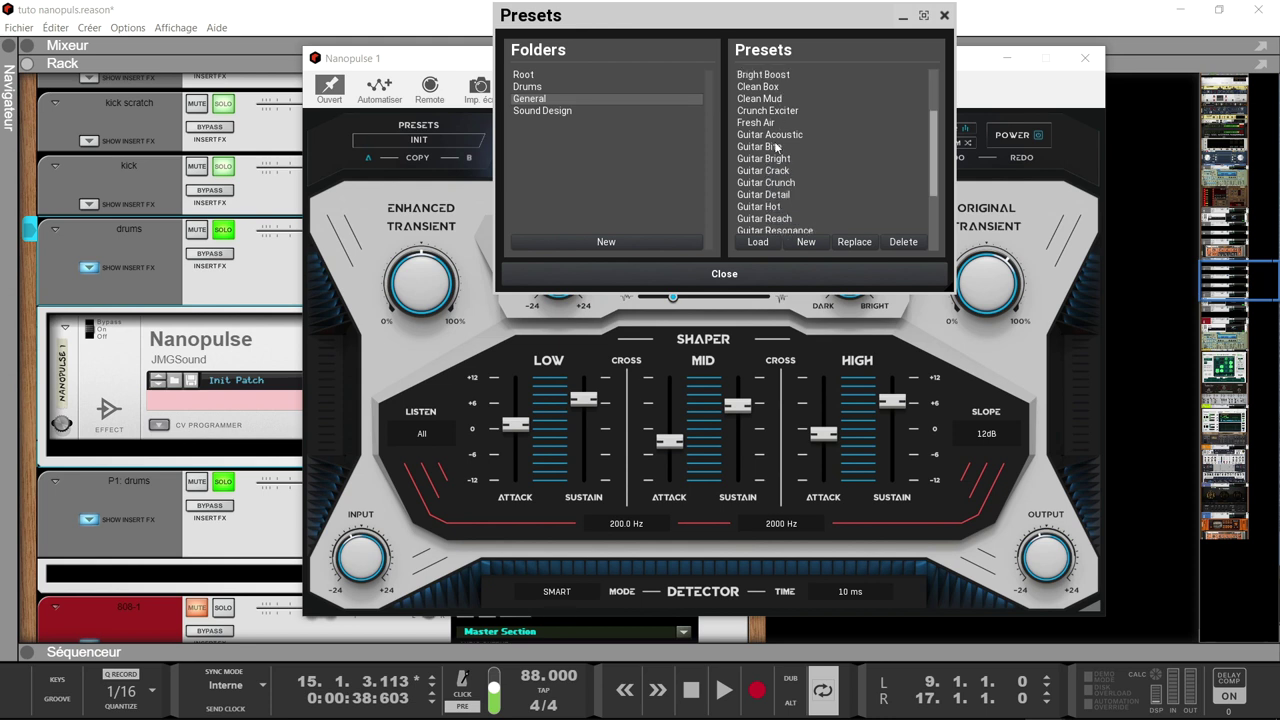
scroll(777, 147, "down", 1)
key("Down")
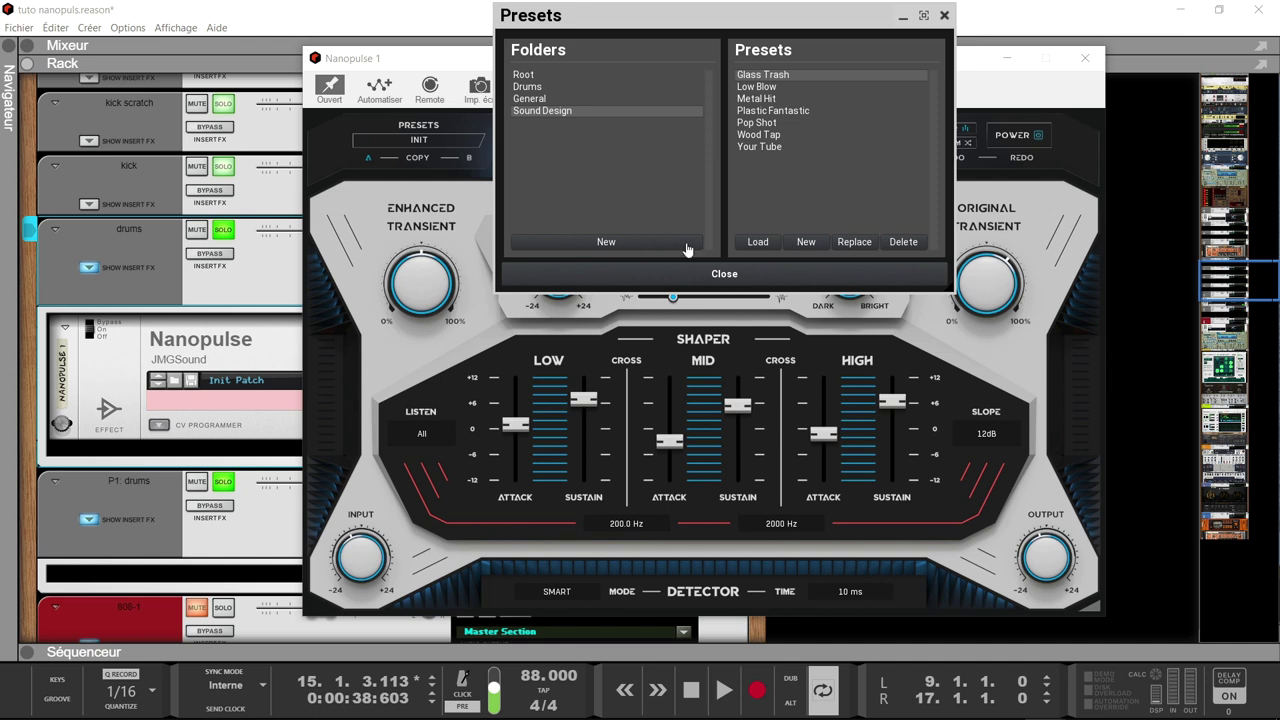
left_click(944, 15)
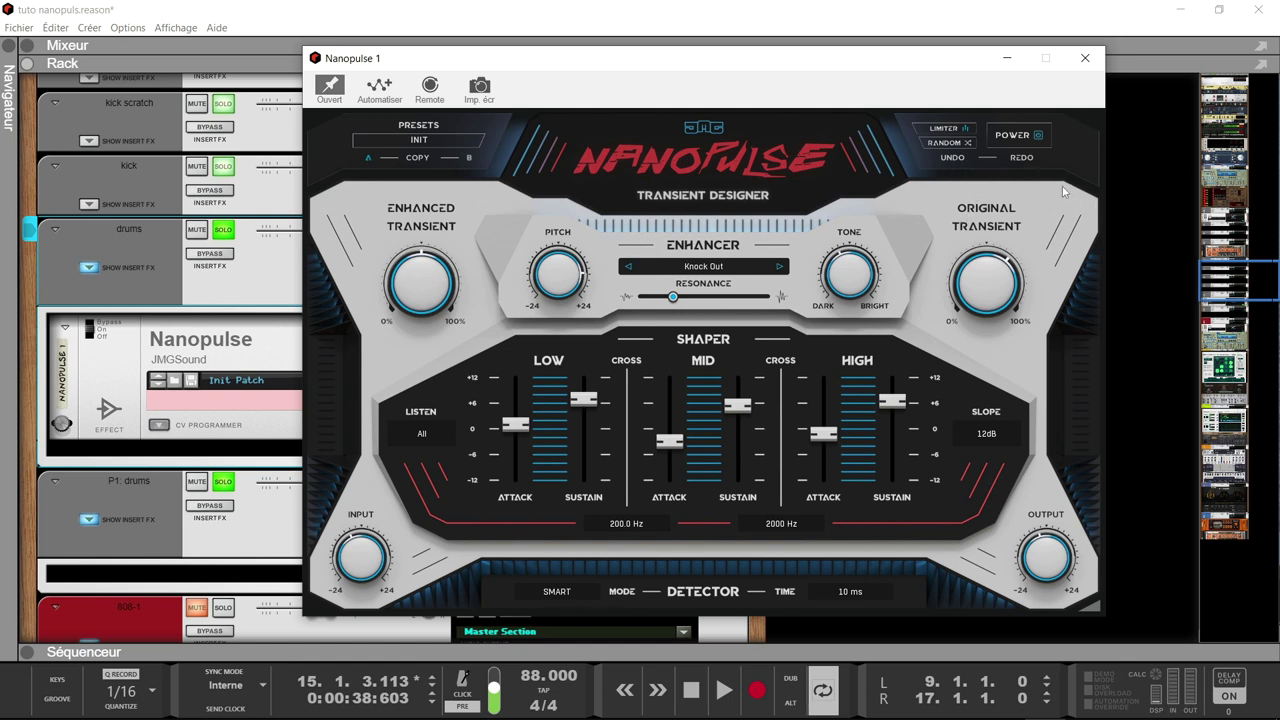
Switch Nanopulse off and back on, and look through the list of Enhancer sounds, keeping Knock Out.
left_click(1039, 137)
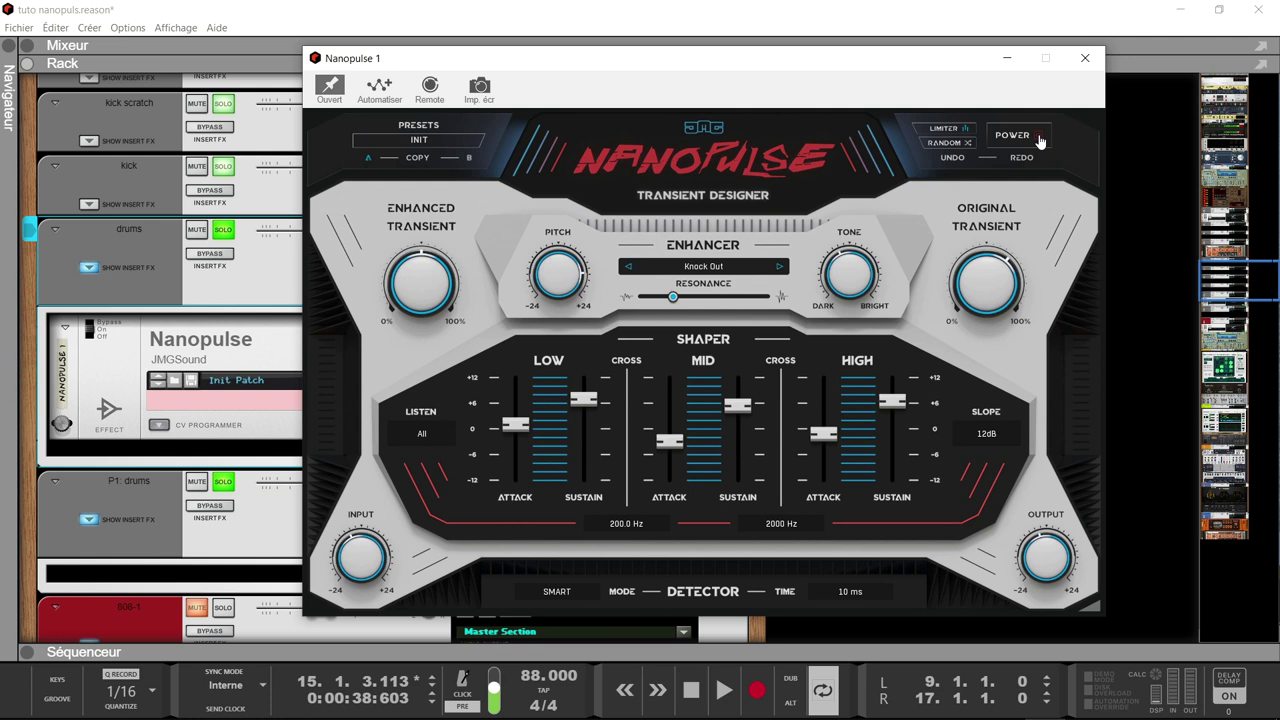
left_click(1039, 137)
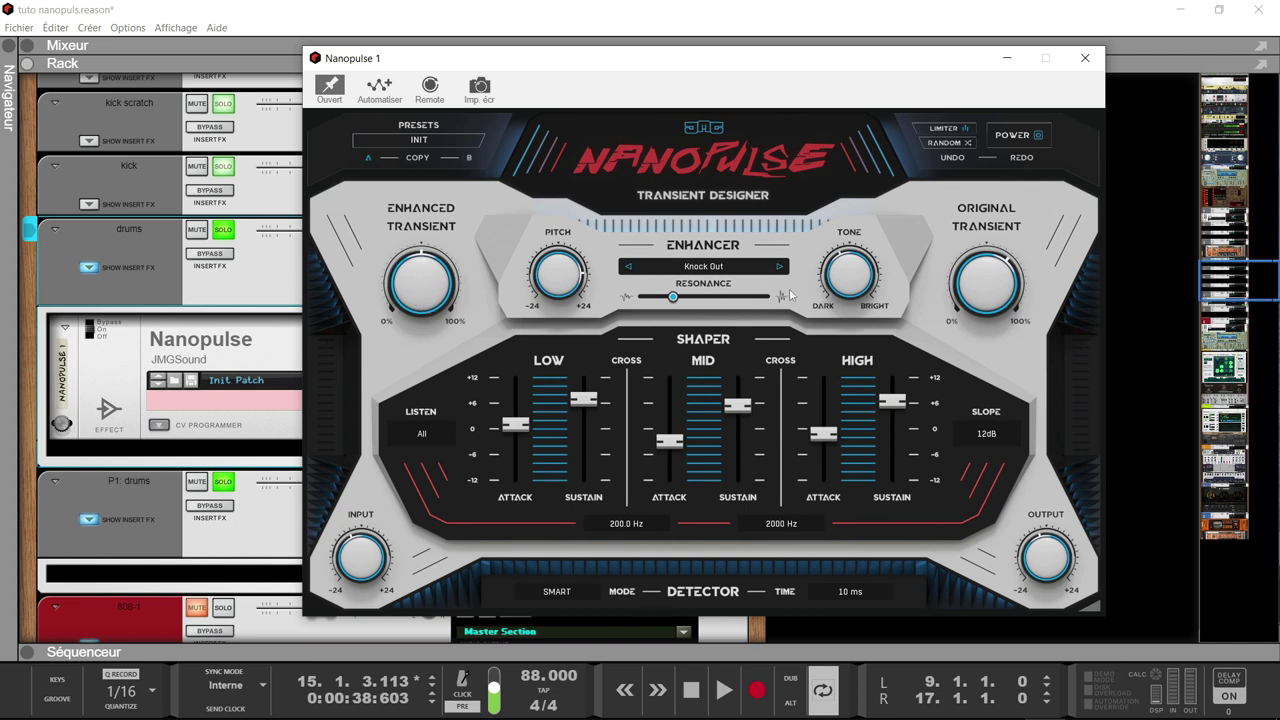
left_click(737, 268)
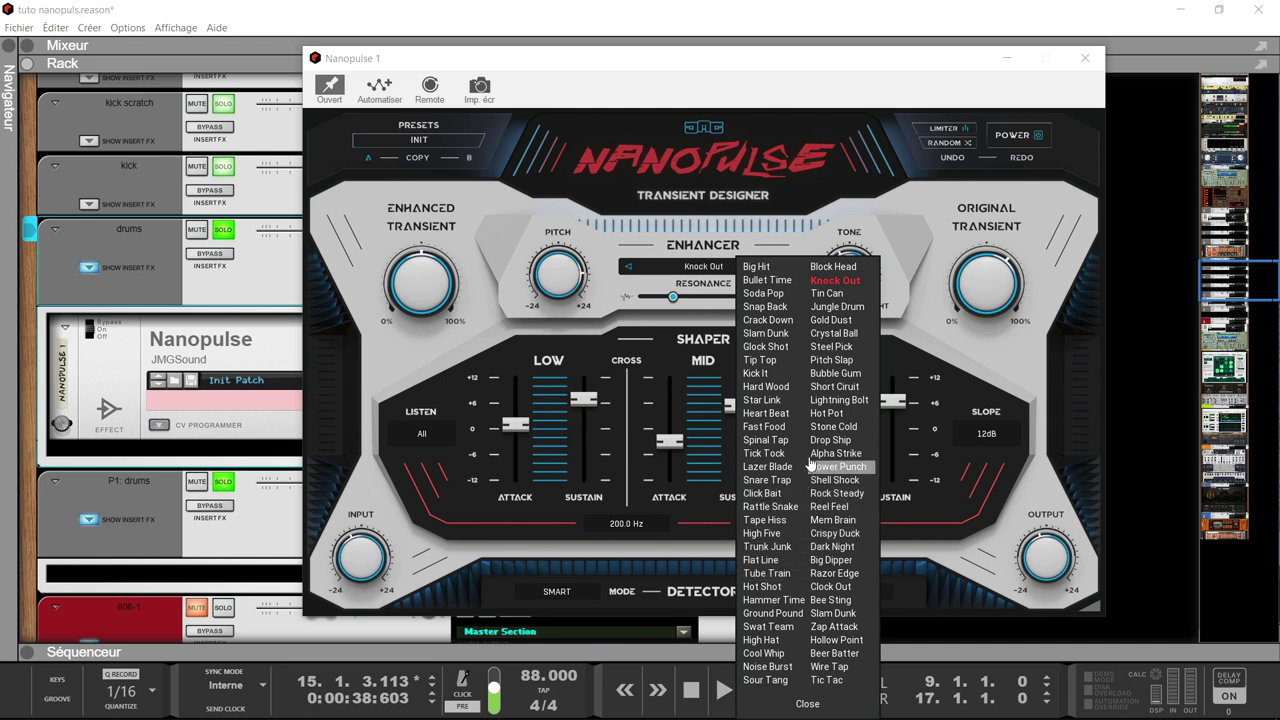
left_click(718, 228)
Raise the Enhancer resonance slightly and increase the Original Transient amount.
mouse_move(672, 297)
left_mouse_down()
mouse_move(736, 297)
mouse_move(690, 297)
left_mouse_up()
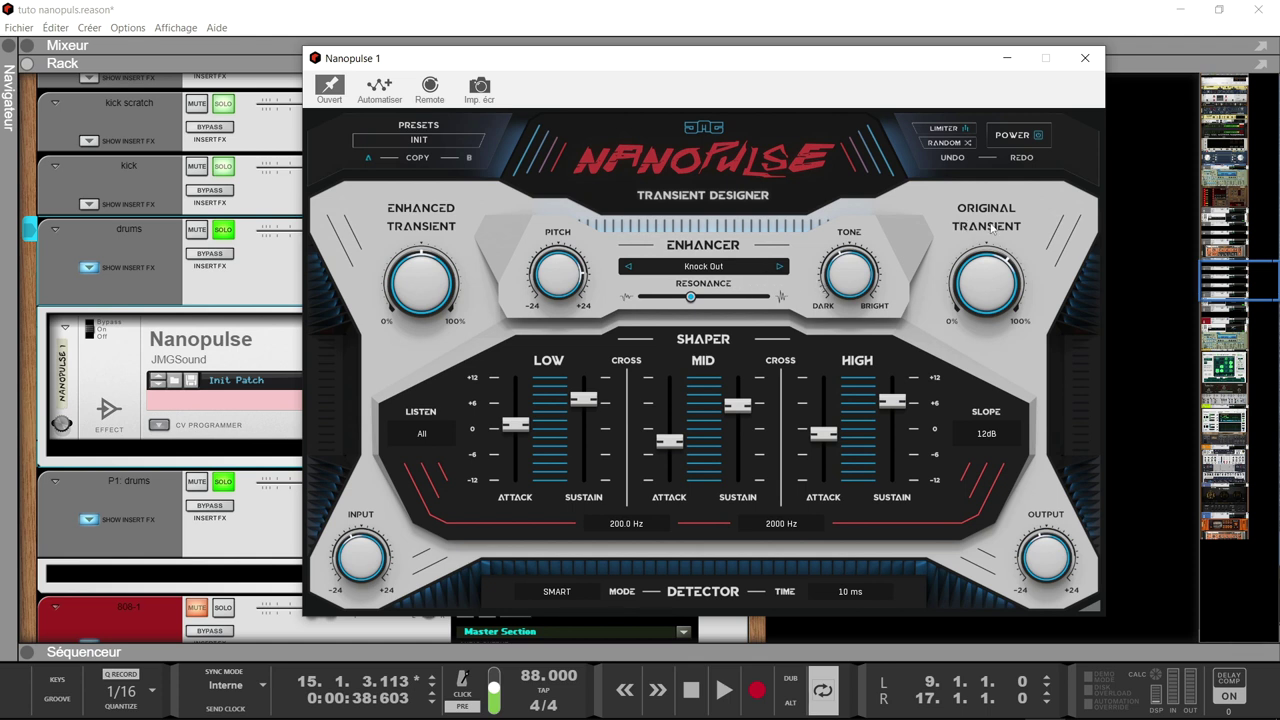
mouse_move(972, 306)
left_mouse_down()
mouse_move(972, 270)
mouse_move(972, 315)
mouse_move(972, 281)
left_mouse_up()
Look through the Shaper's slope and listen options and the Detector's mode options, keeping 12dB, All and SMART.
left_click(994, 434)
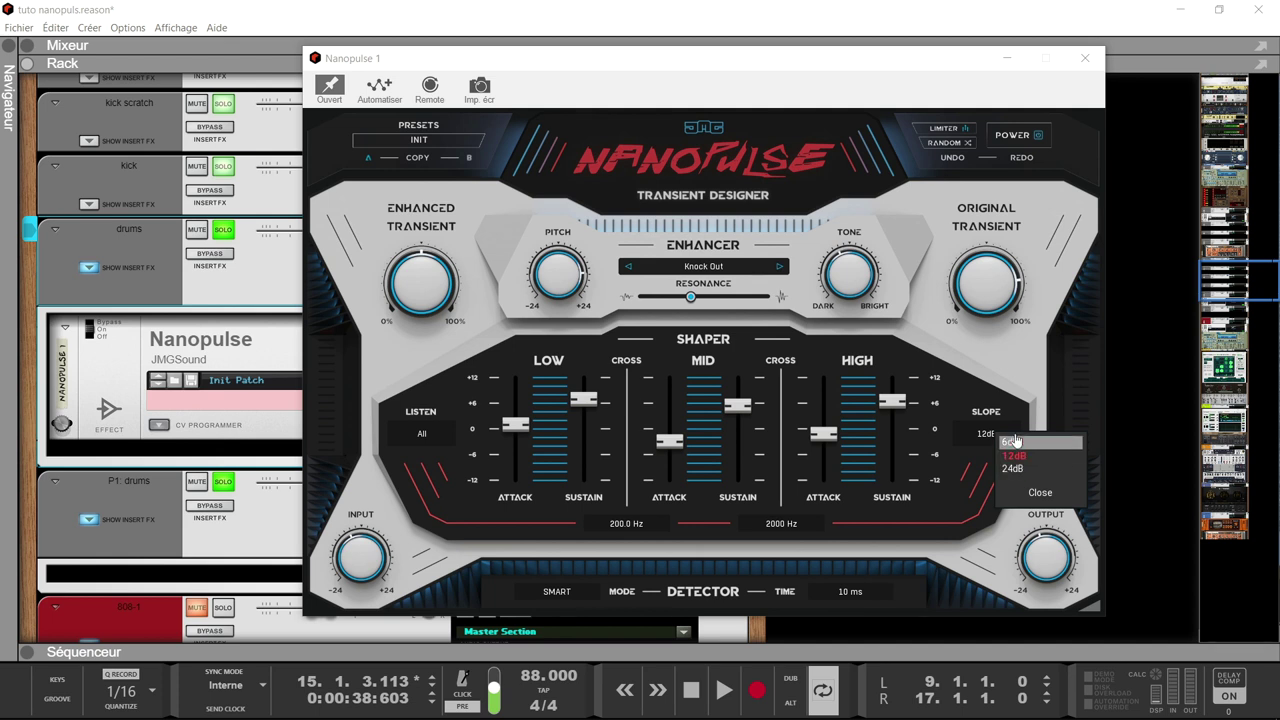
left_click(421, 433)
left_click(421, 433)
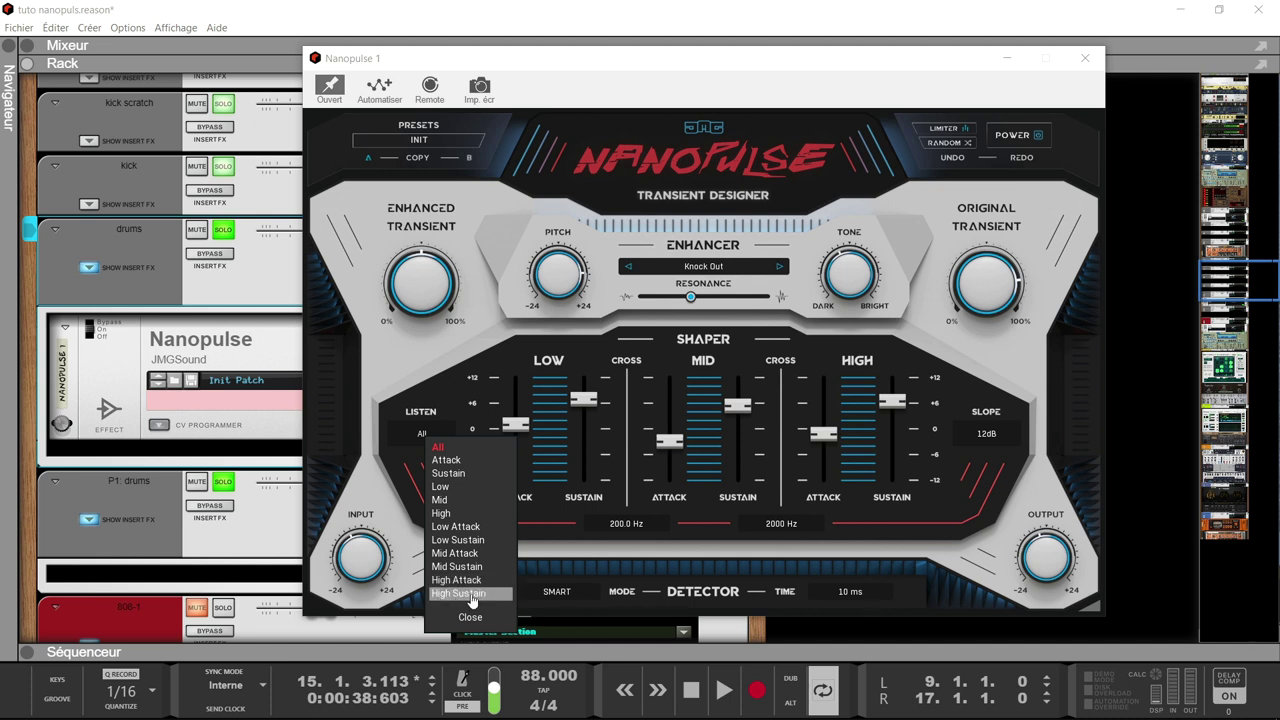
left_click(760, 516)
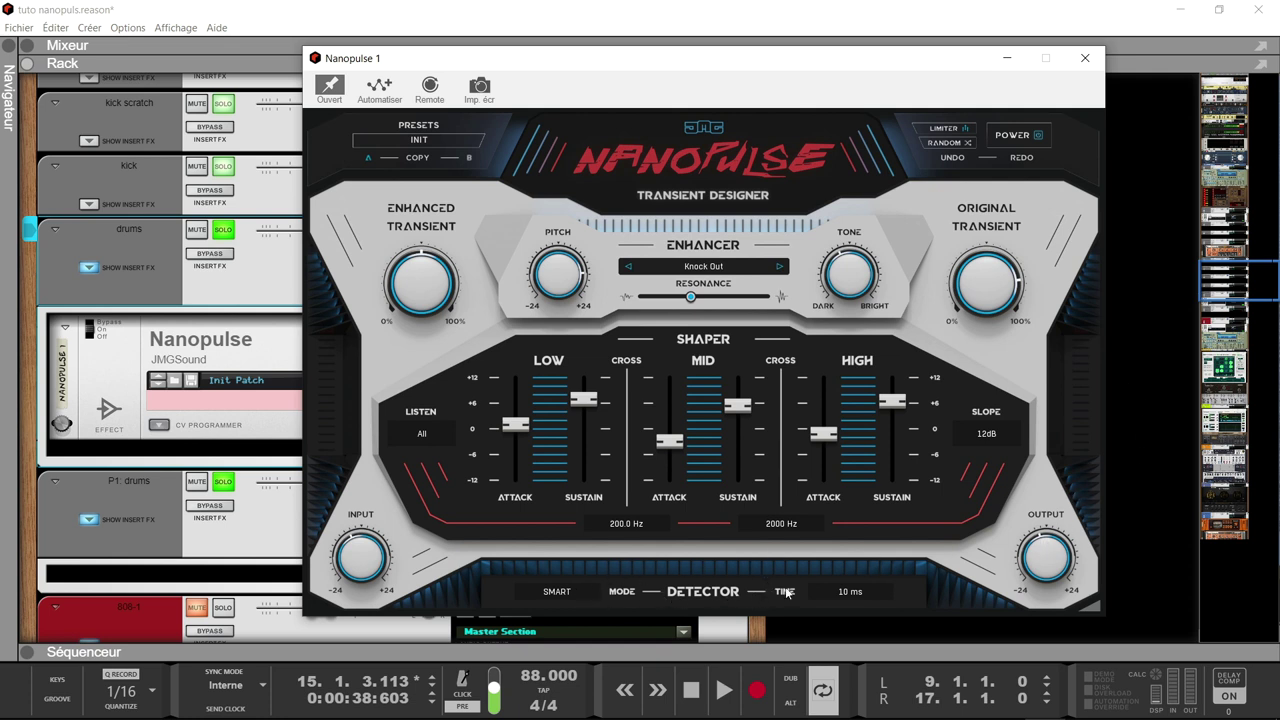
left_click(557, 594)
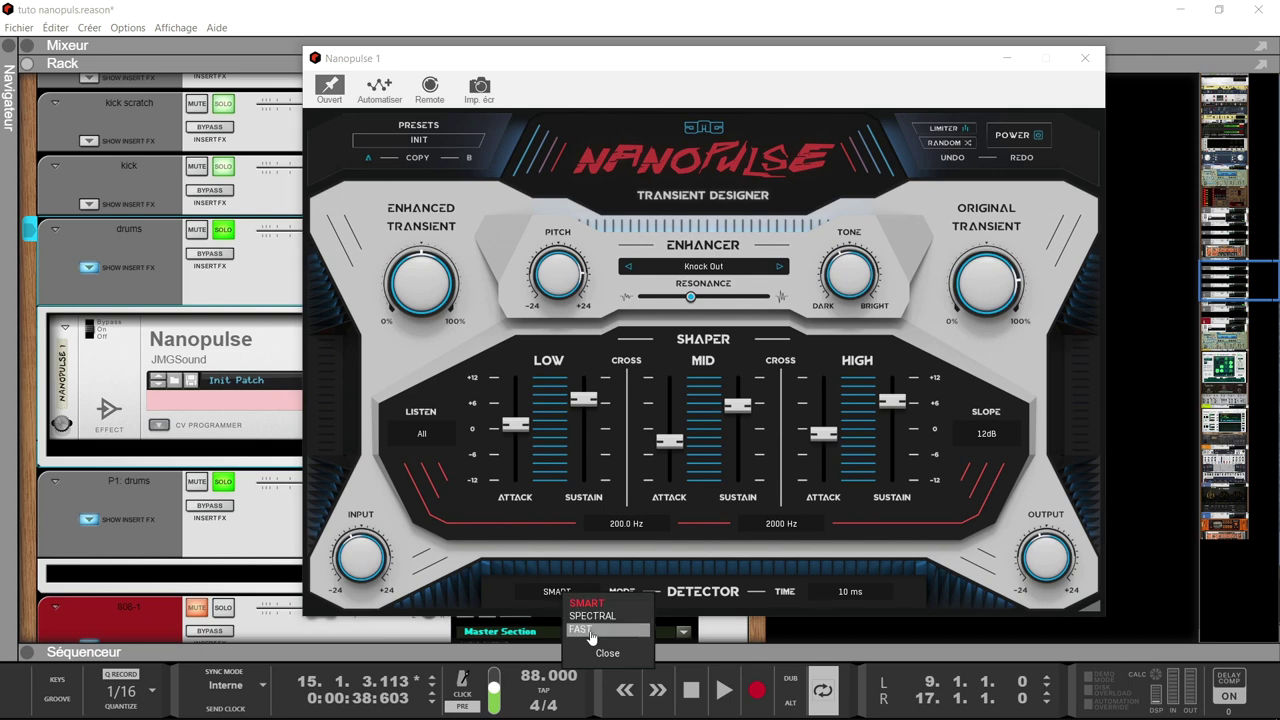
left_click(591, 604)
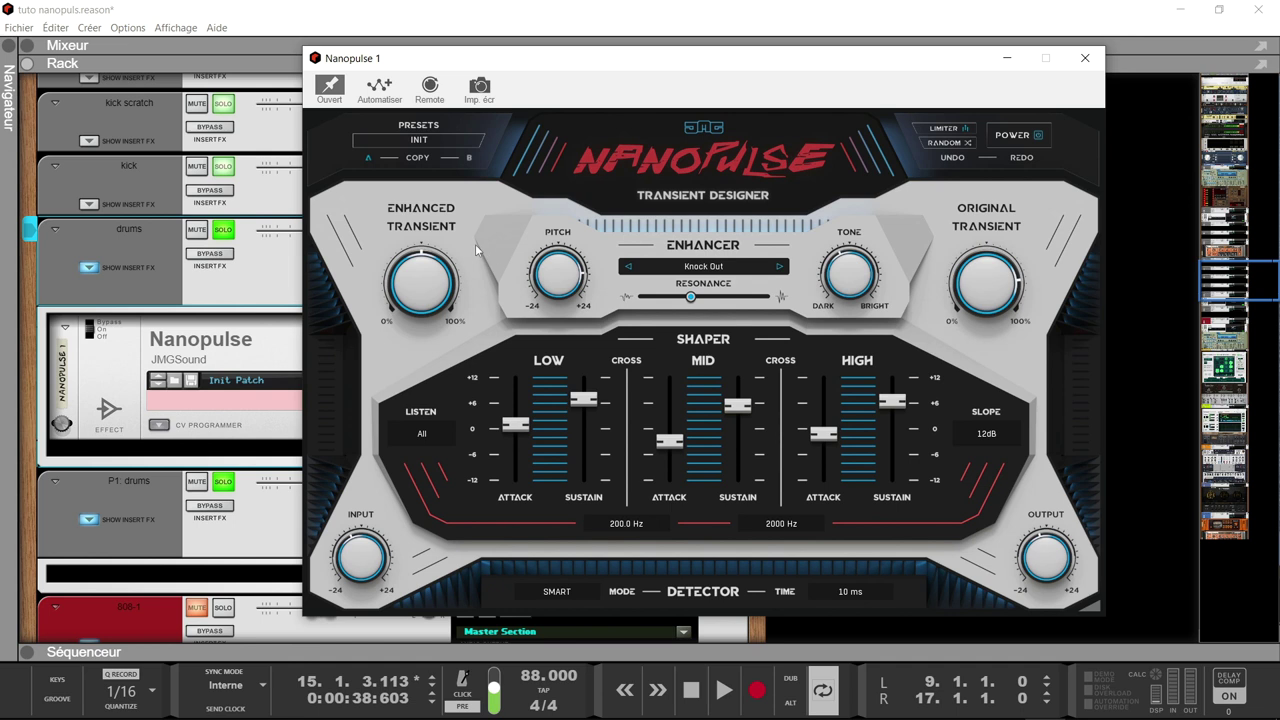
Start playback and compare the drums with Nanopulse powered off and on.
key("space")
key("space")
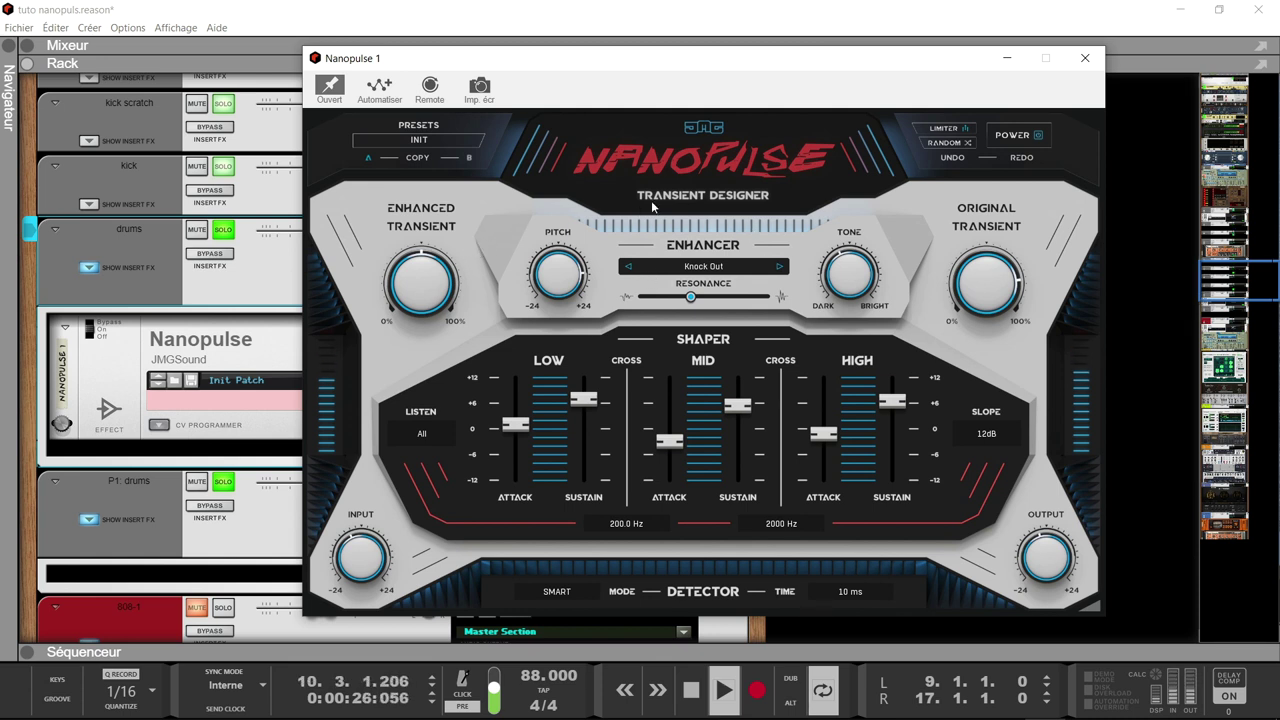
left_click(1009, 140)
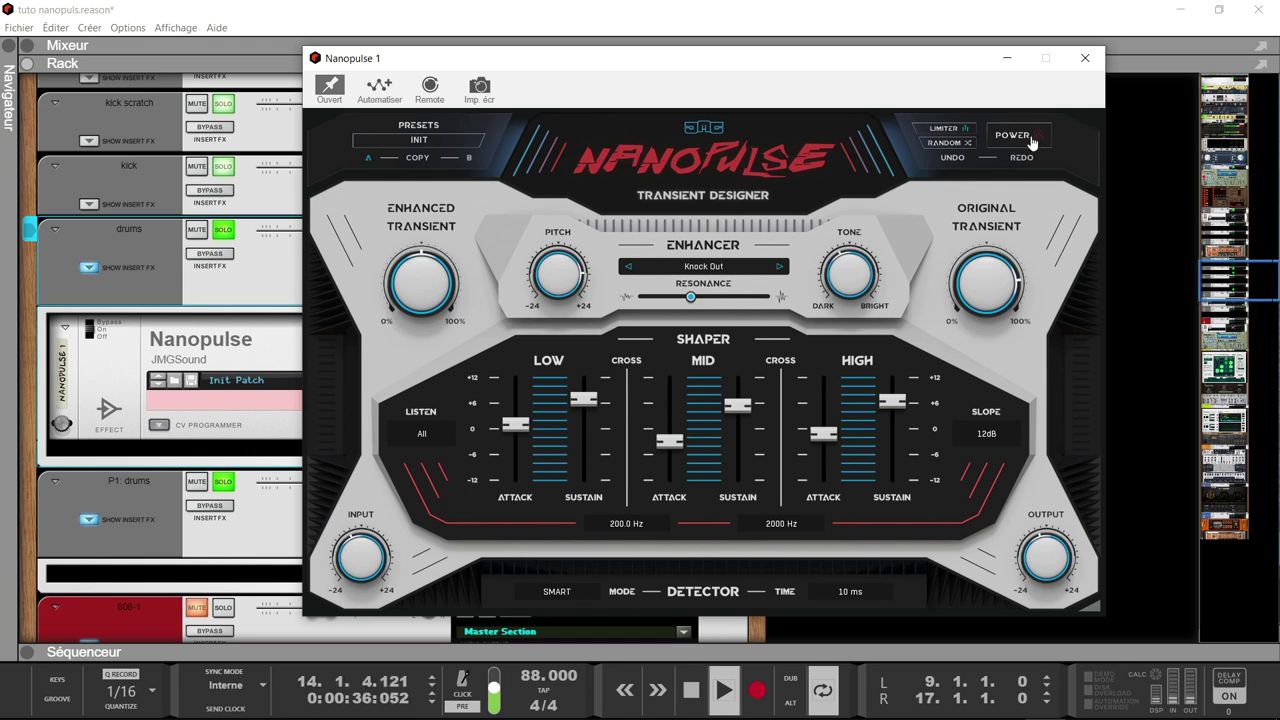
left_click(1033, 140)
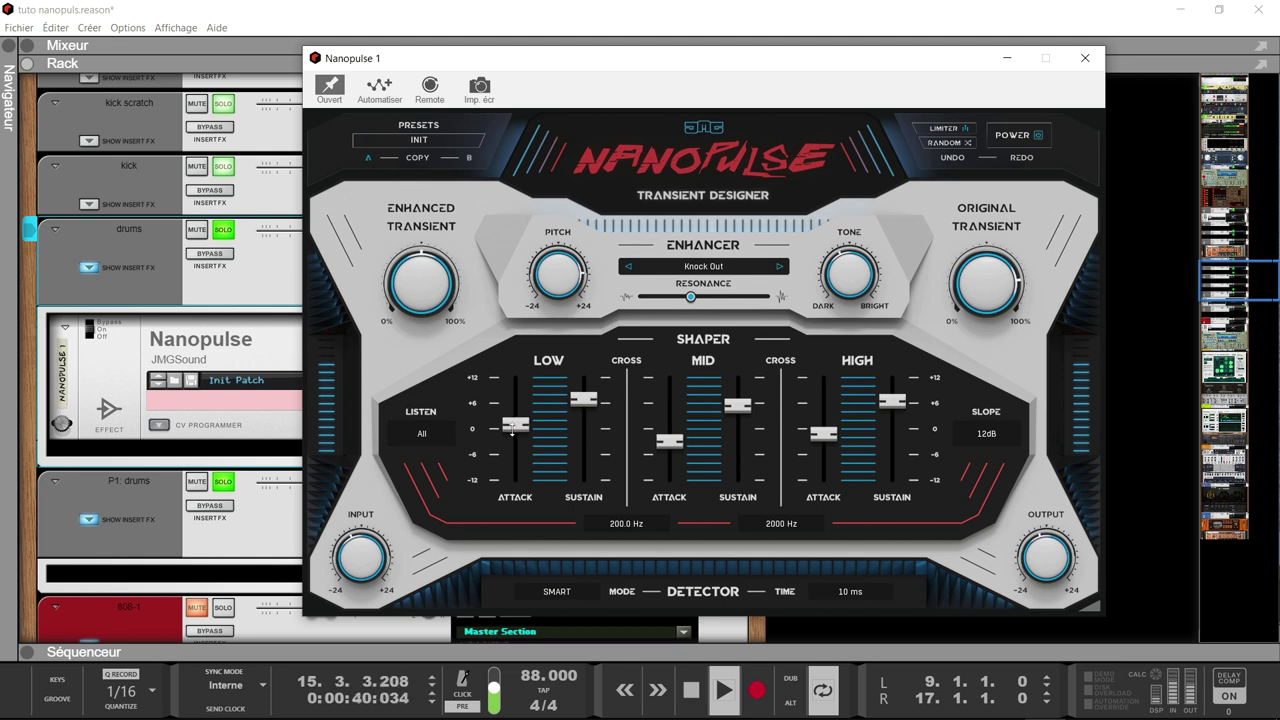
Load the INIT preset from the Root folder to reset Nanopulse, and close the preset browser.
left_click(435, 145)
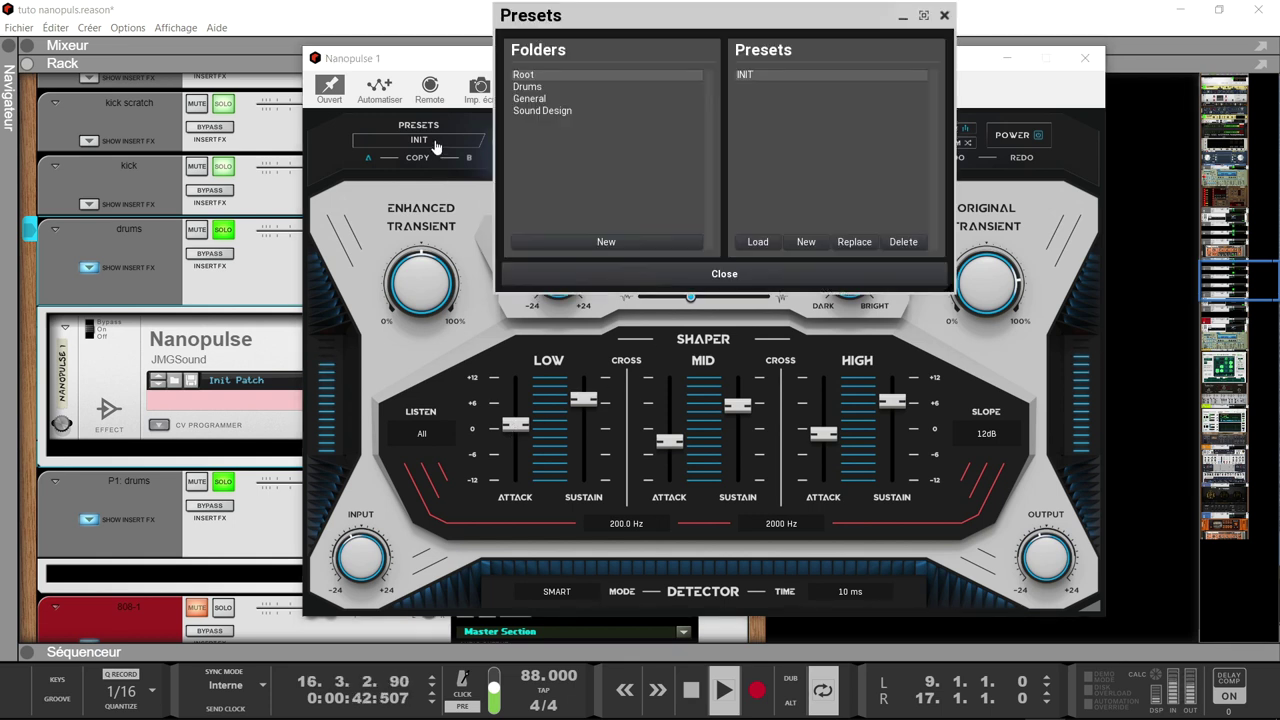
double_click(762, 72)
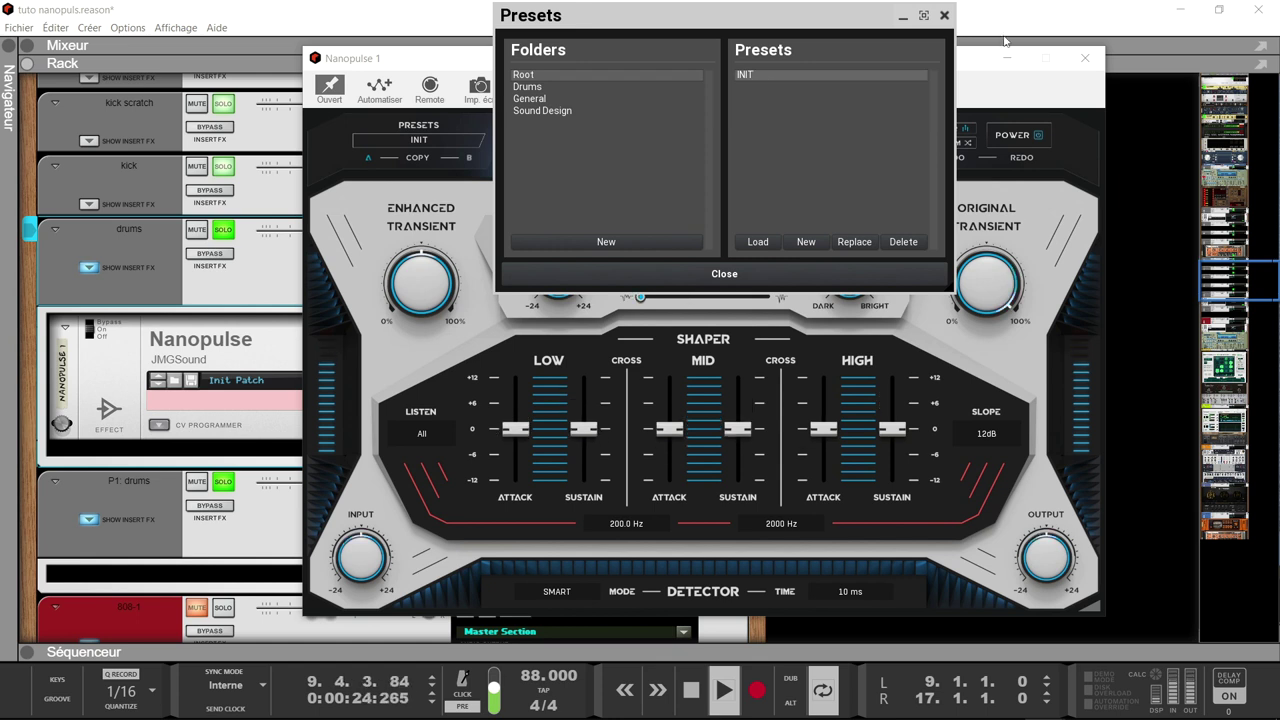
left_click(944, 16)
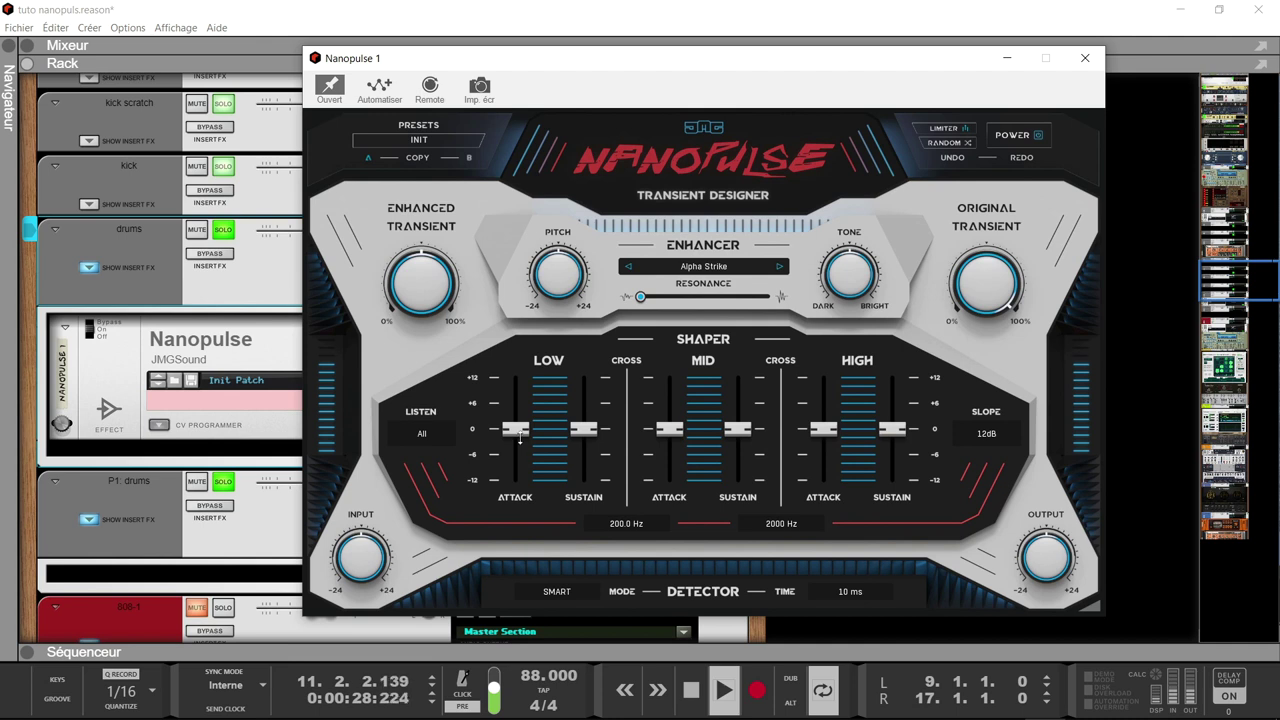
Lower the attack and sustain of the Low, Mid and High Shaper bands all the way to -12.
left_click_drag(519, 433, 519, 484)
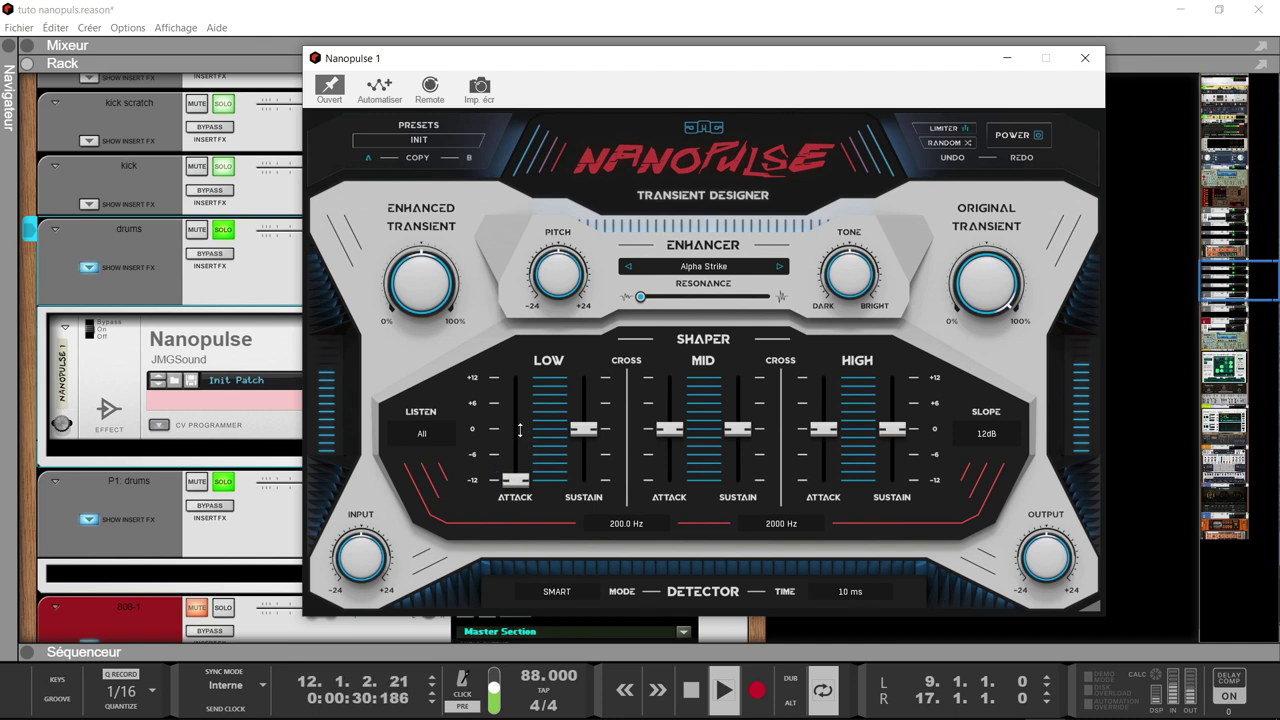
left_click_drag(585, 428, 585, 482)
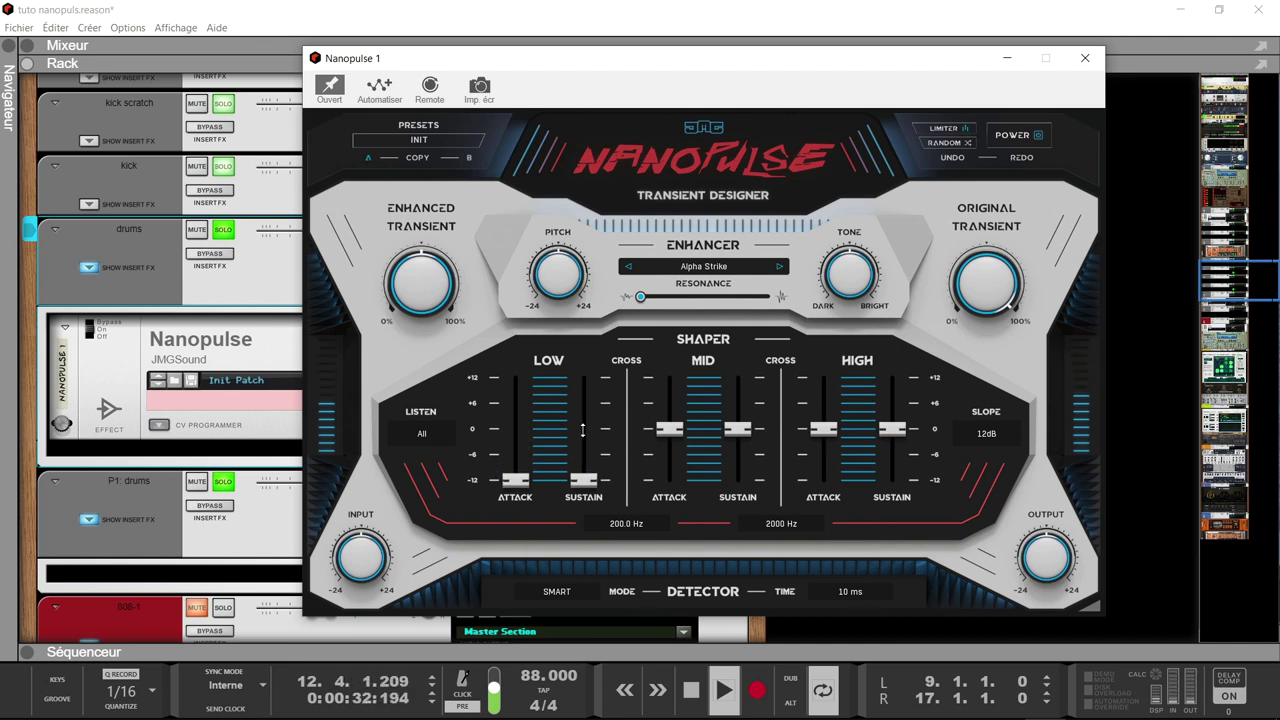
left_click_drag(665, 423, 668, 482)
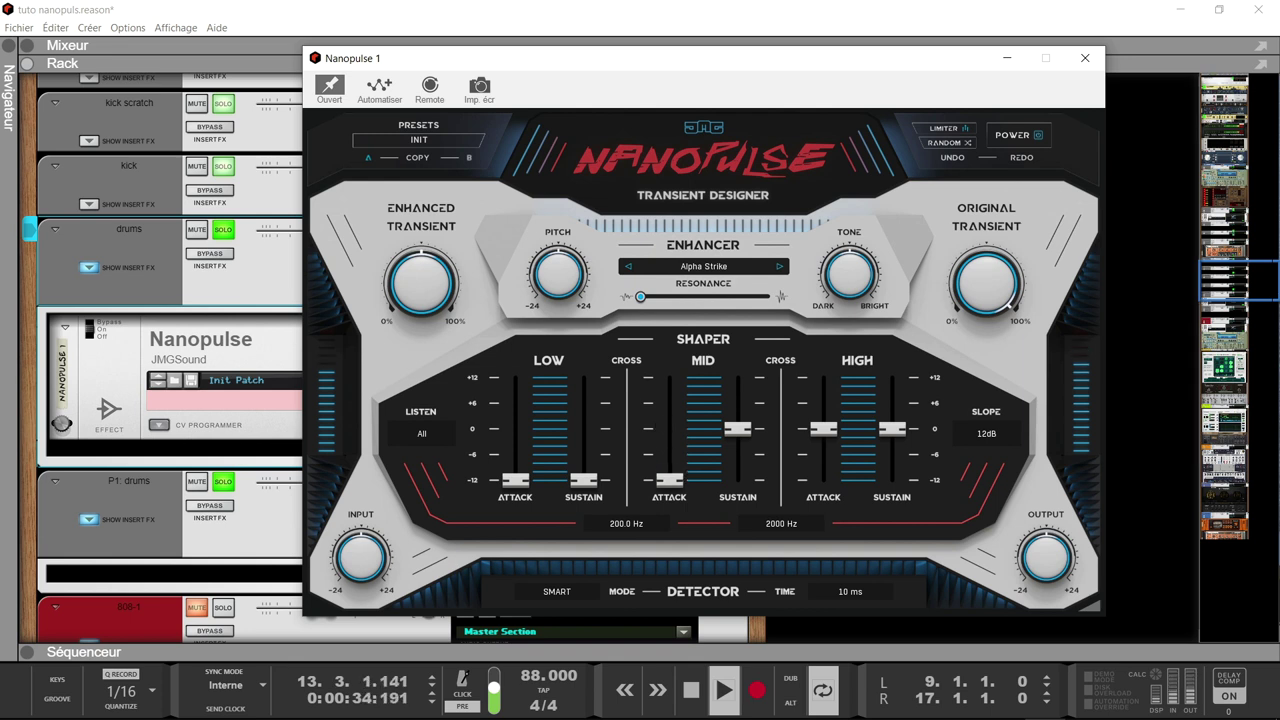
left_click_drag(737, 428, 737, 481)
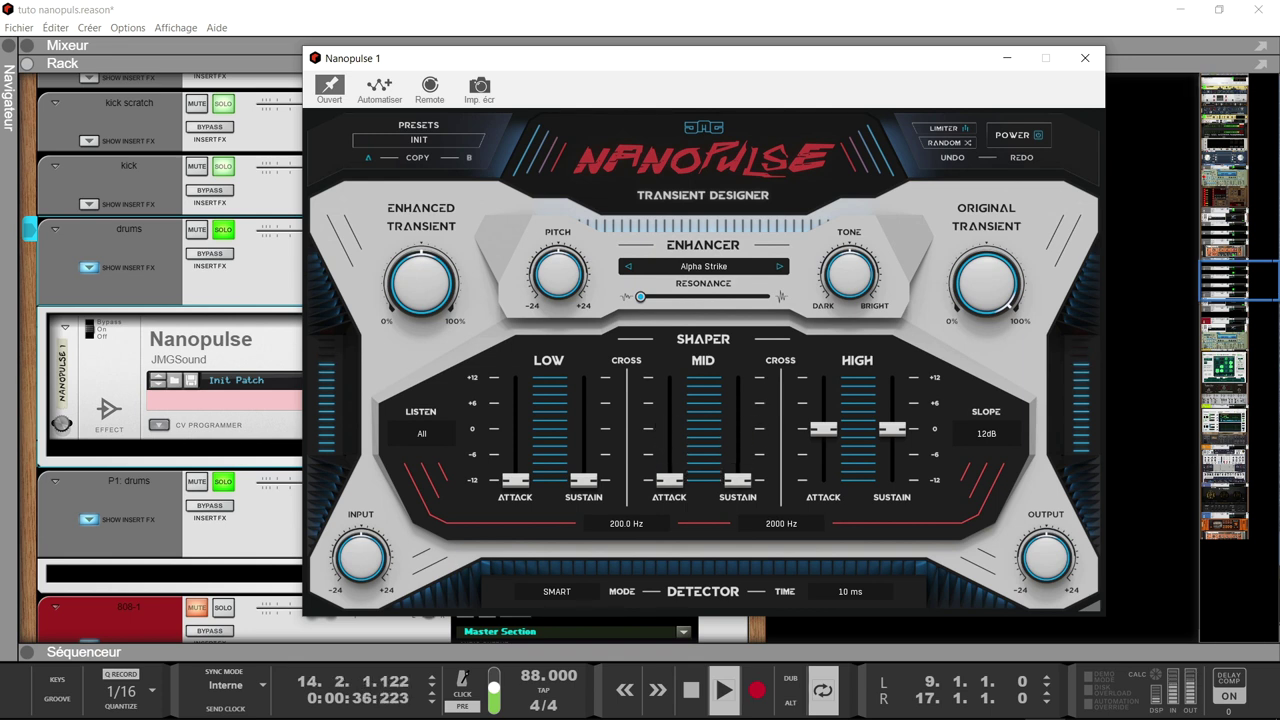
left_click_drag(822, 429, 822, 481)
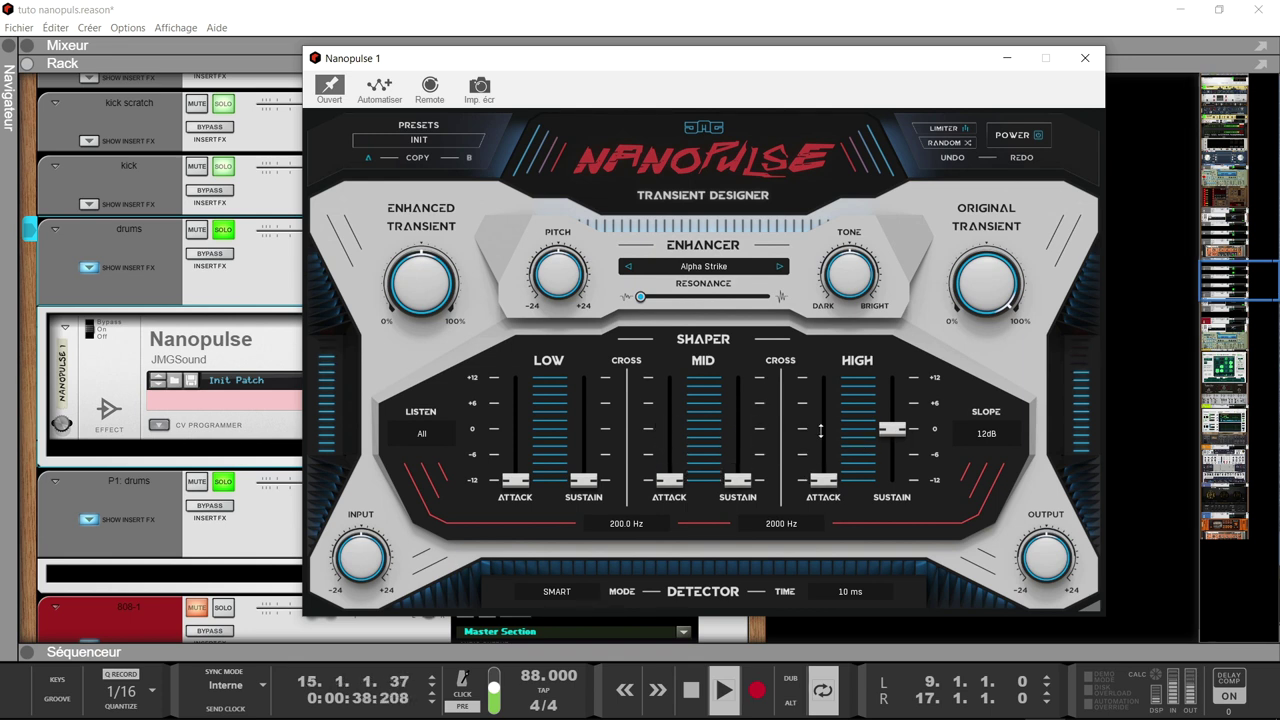
left_click_drag(893, 430, 893, 481)
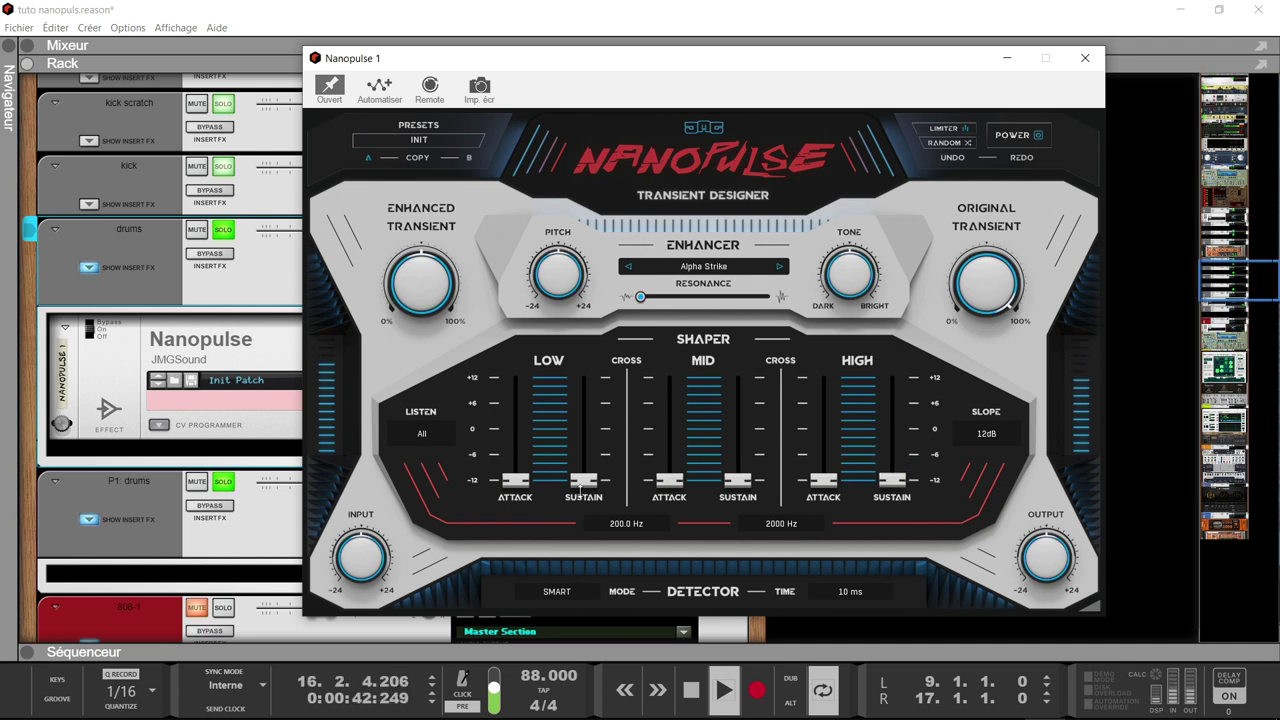
Raise Low attack to about +2, Low sustain to about +7, Mid attack to about +1 and Mid sustain to about +3.
left_click_drag(581, 484, 581, 466)
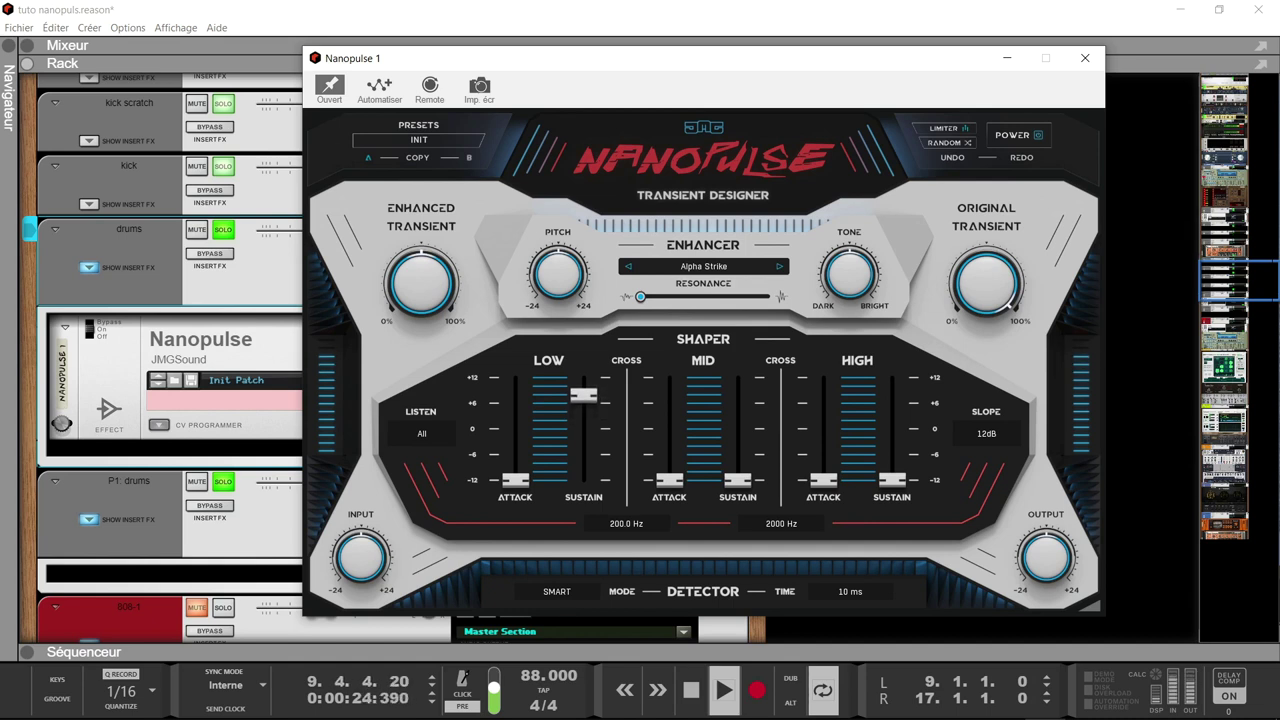
left_click_drag(521, 474, 588, 391)
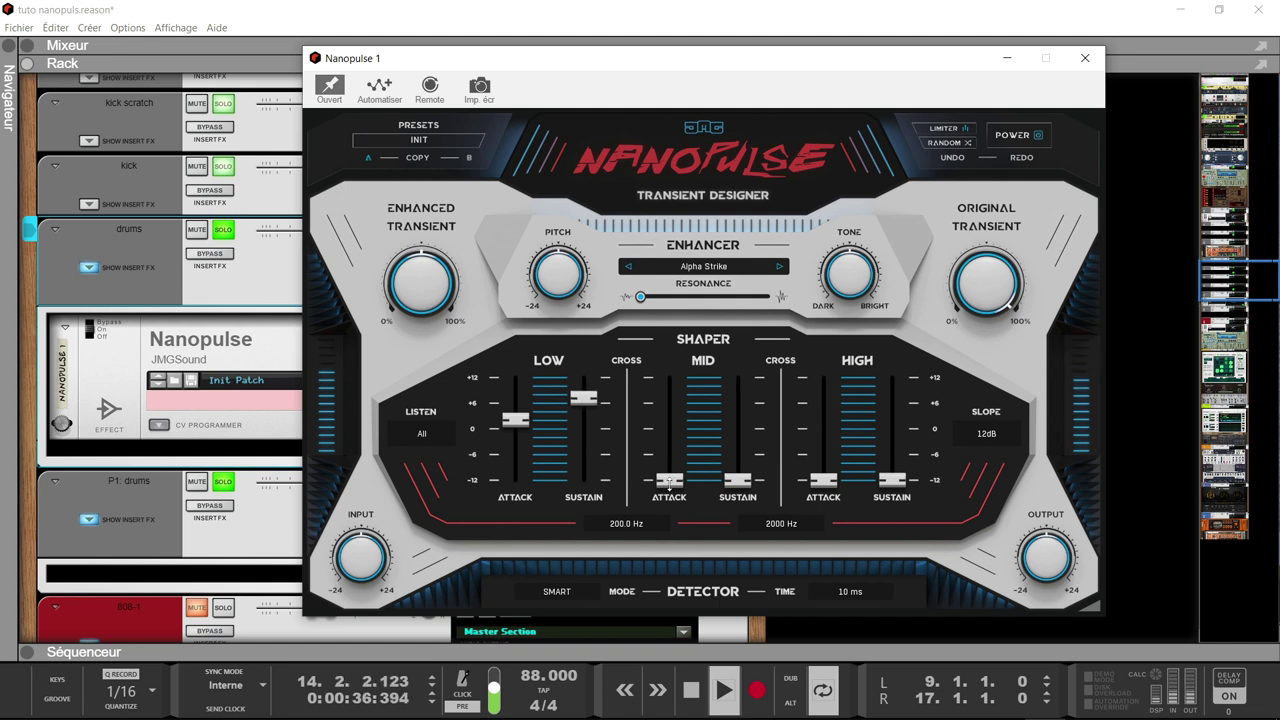
left_click_drag(669, 480, 669, 425)
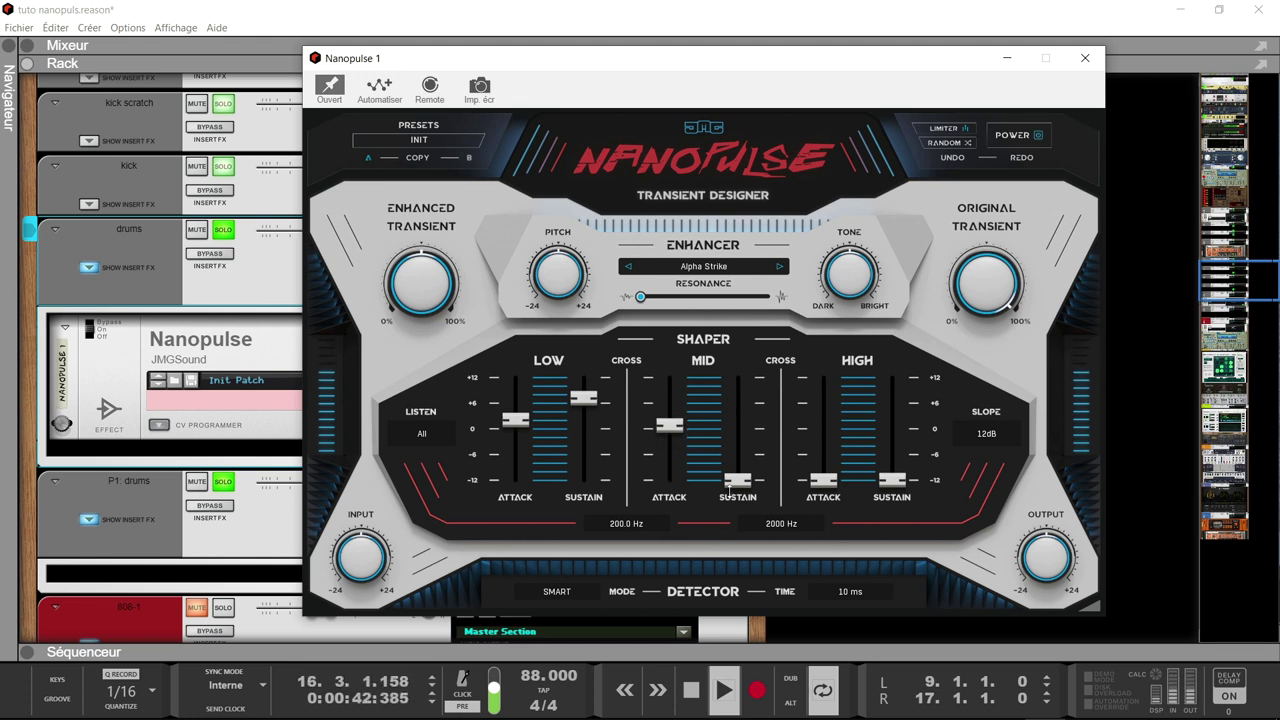
left_click_drag(738, 480, 738, 415)
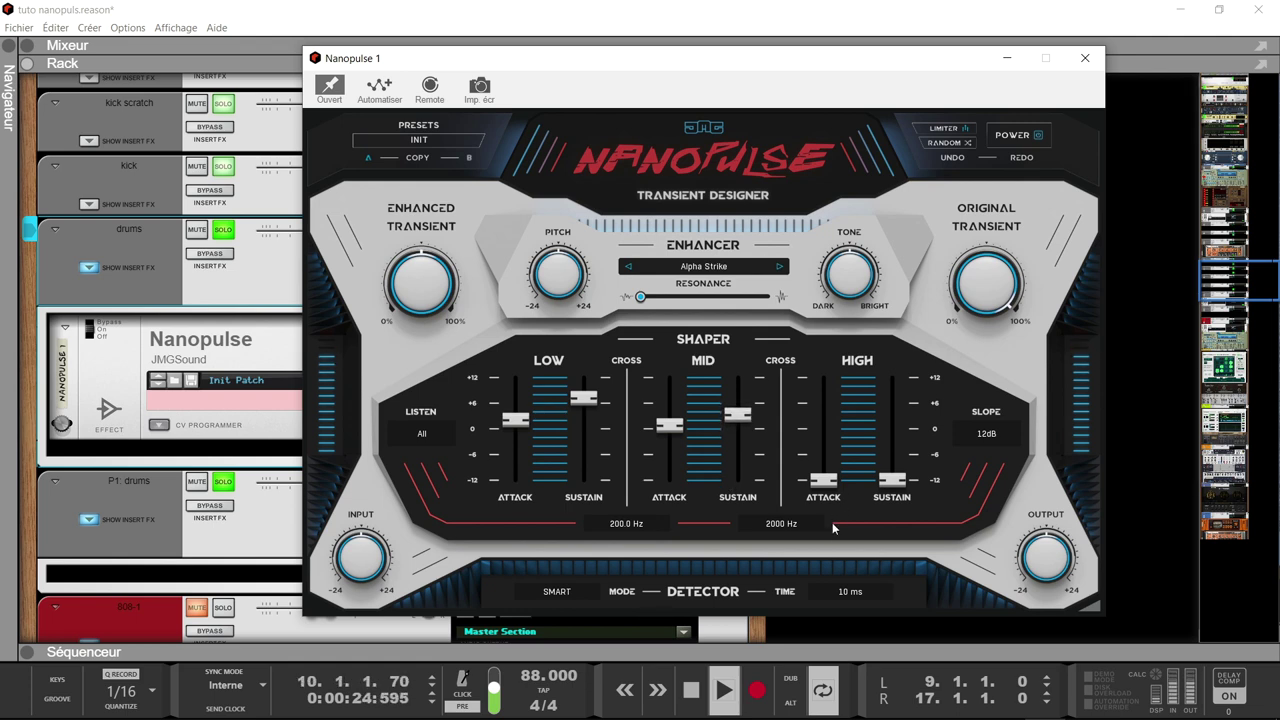
Raise High attack to about 0 and High sustain to about +2, and lower Mid sustain slightly to about +2.
left_click_drag(823, 480, 823, 421)
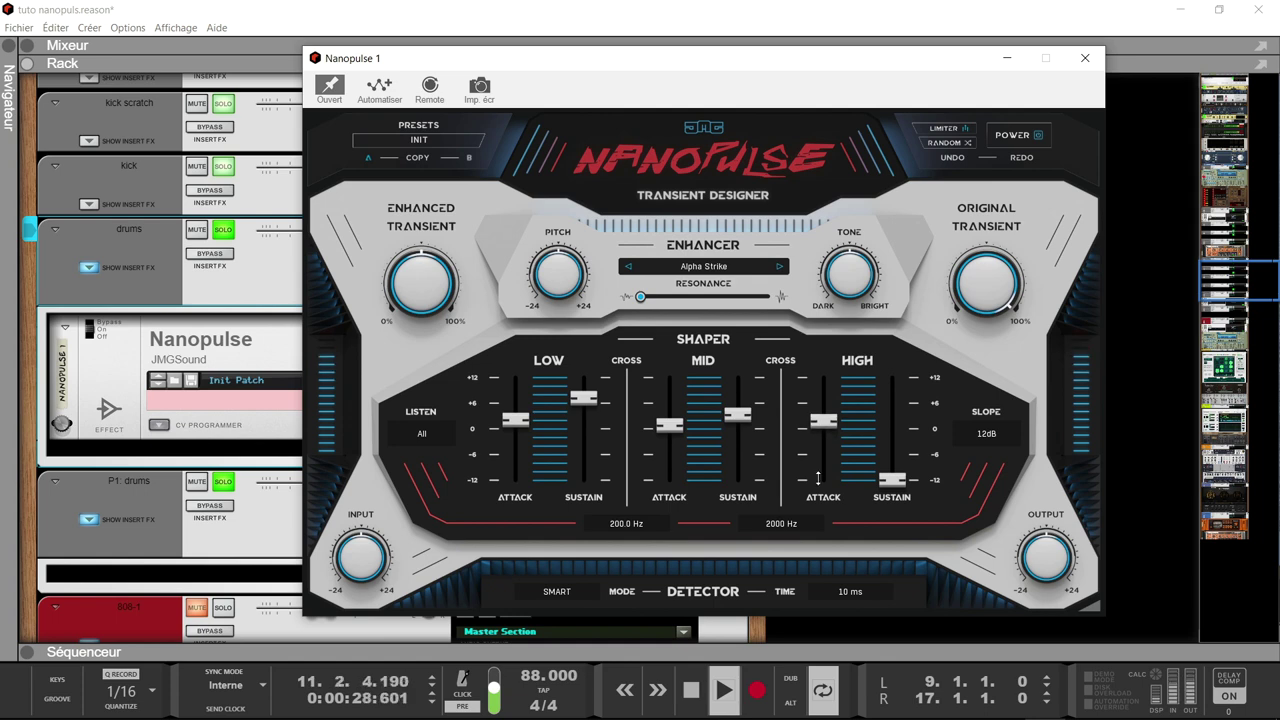
left_click_drag(899, 478, 884, 415)
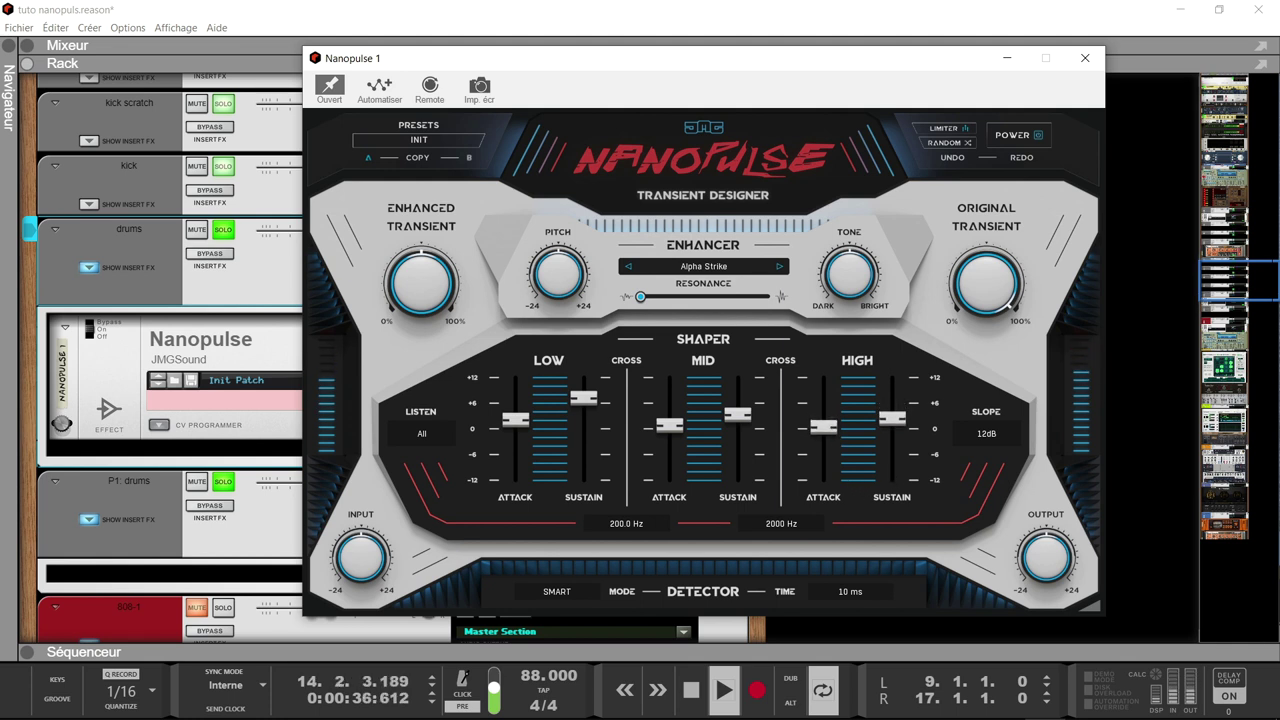
left_click_drag(745, 414, 745, 418)
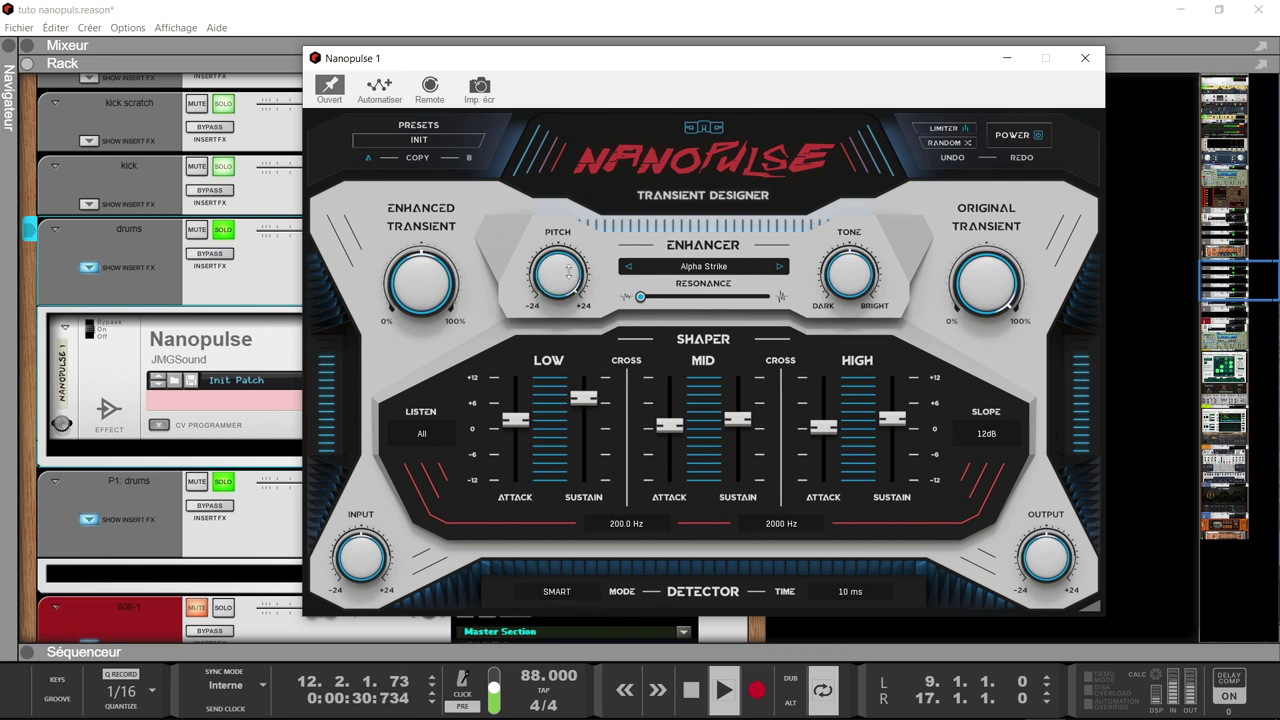
Raise the Enhancer resonance to its maximum and the Enhanced Transient amount to 100%.
left_click_drag(640, 297, 768, 297)
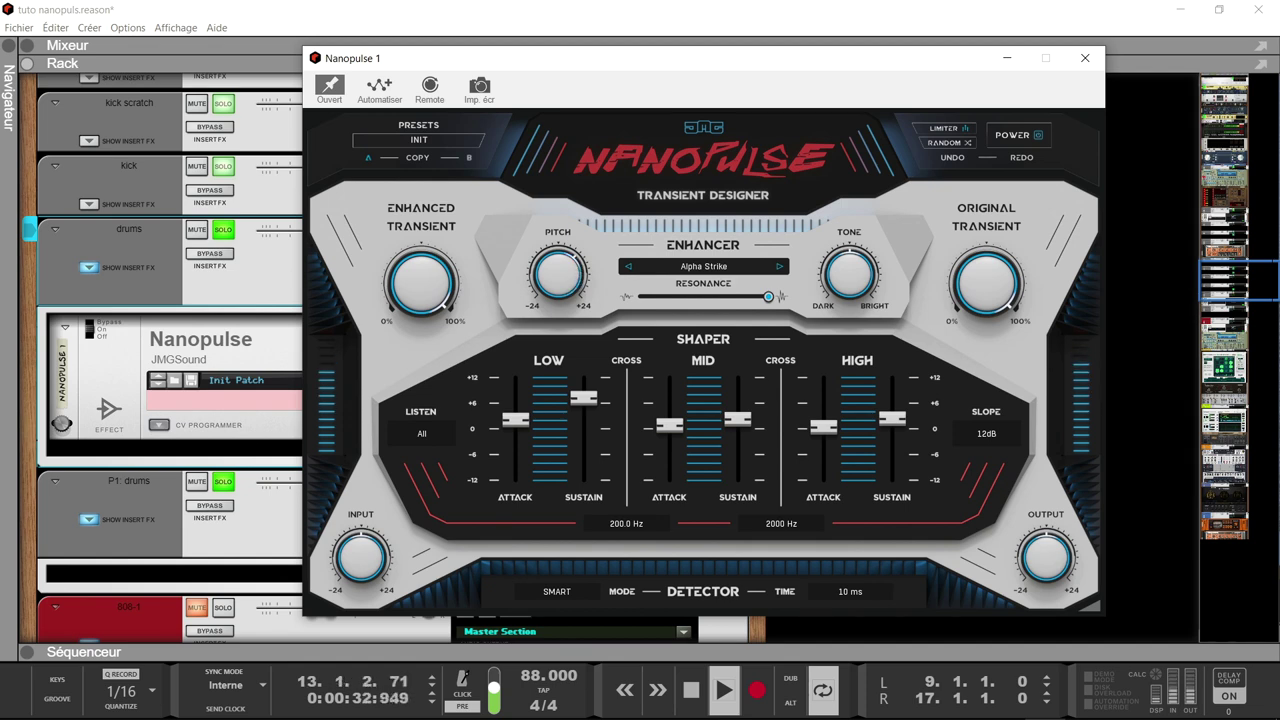
Try the Bullet Time enhancer sound with the resonance lowered to slightly above the middle.
left_click(702, 268)
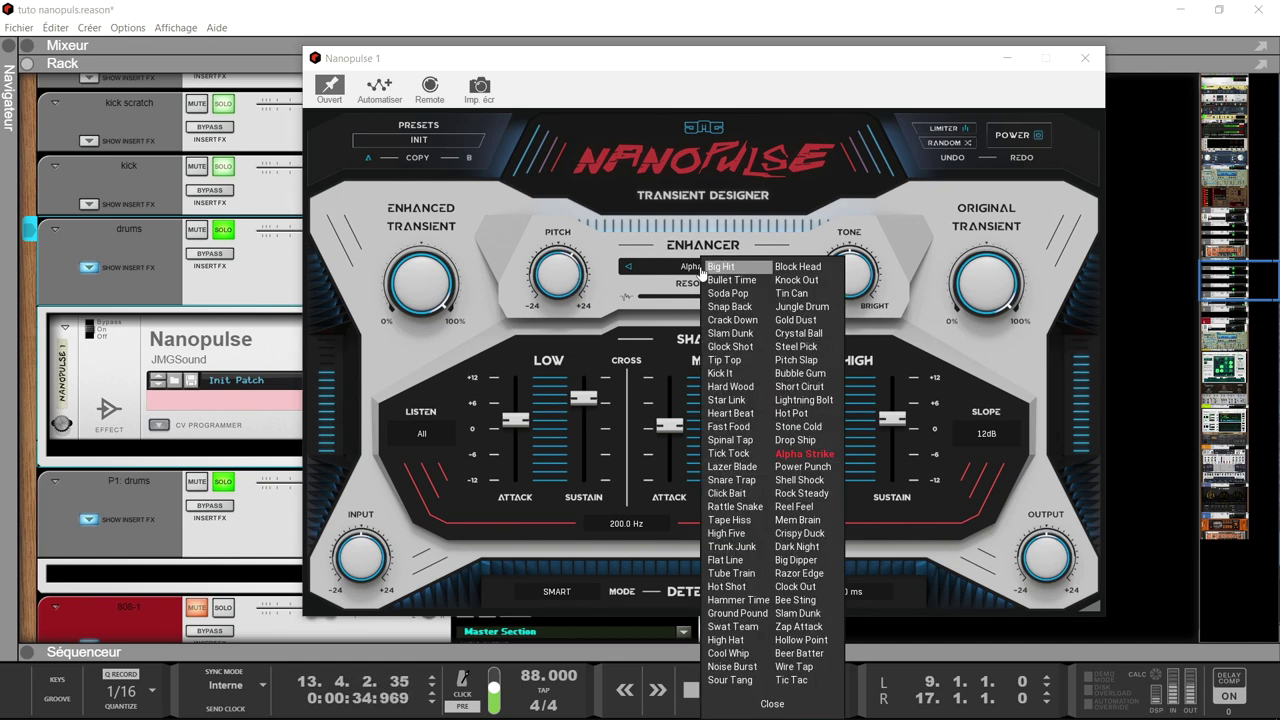
left_click(716, 281)
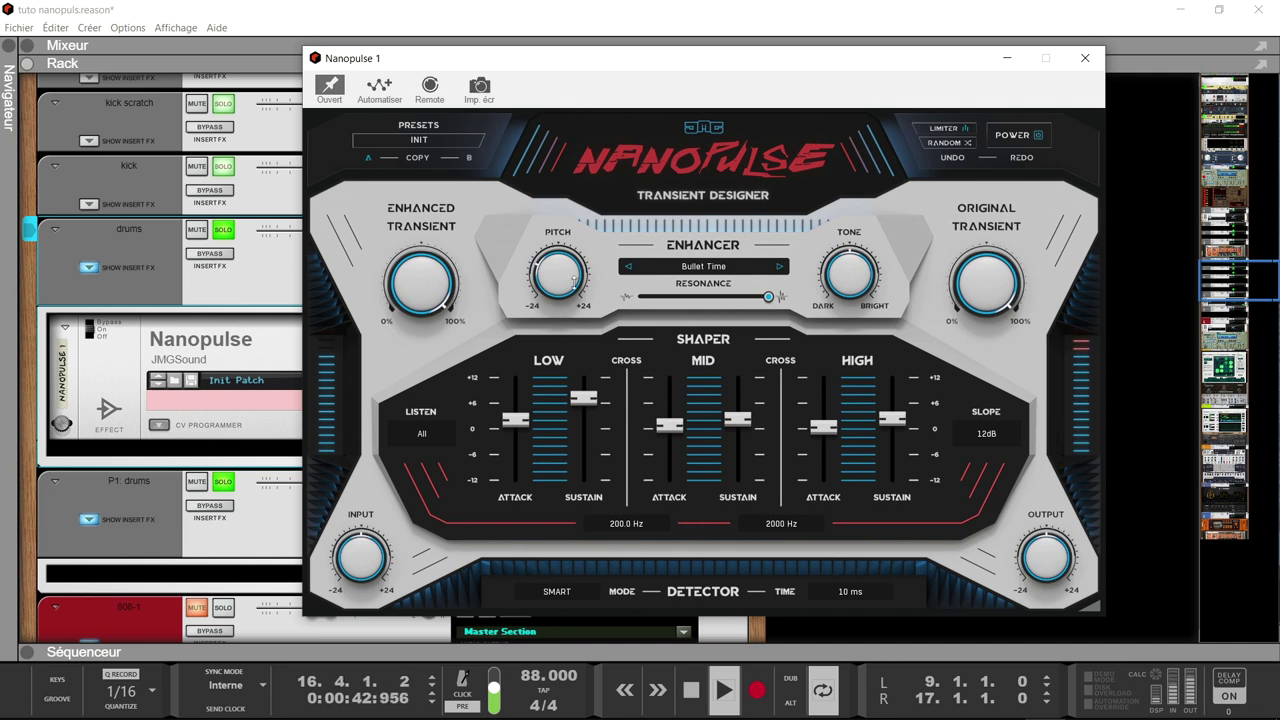
left_click_drag(768, 297, 703, 297)
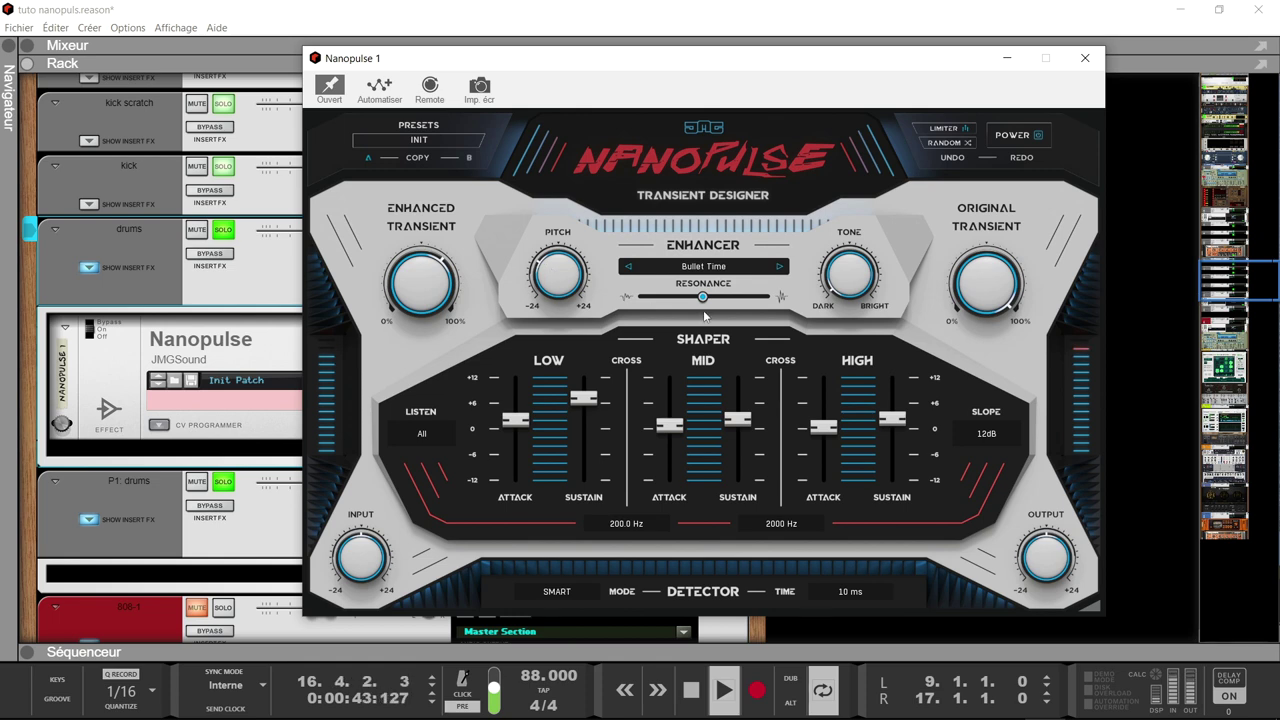
left_click_drag(703, 297, 715, 297)
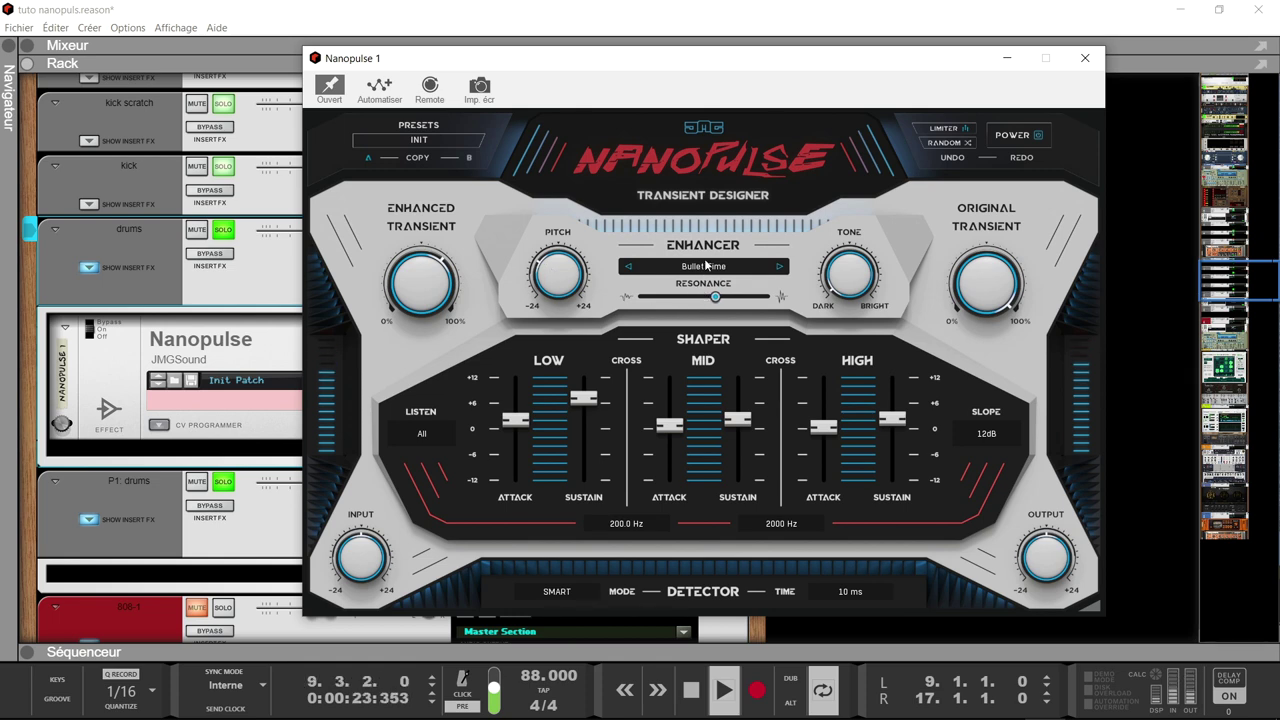
Switch the enhancer sound to Knock Out and lower the resonance to about a quarter of its range.
left_click(704, 264)
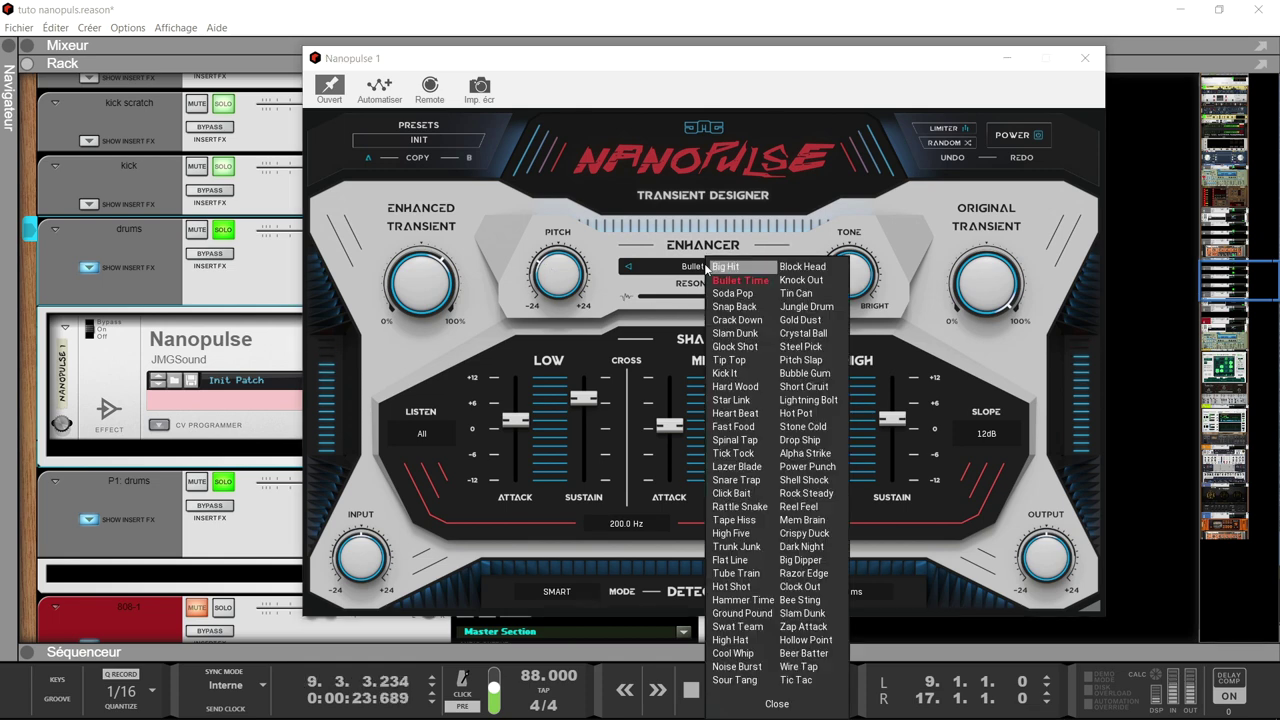
left_click(805, 283)
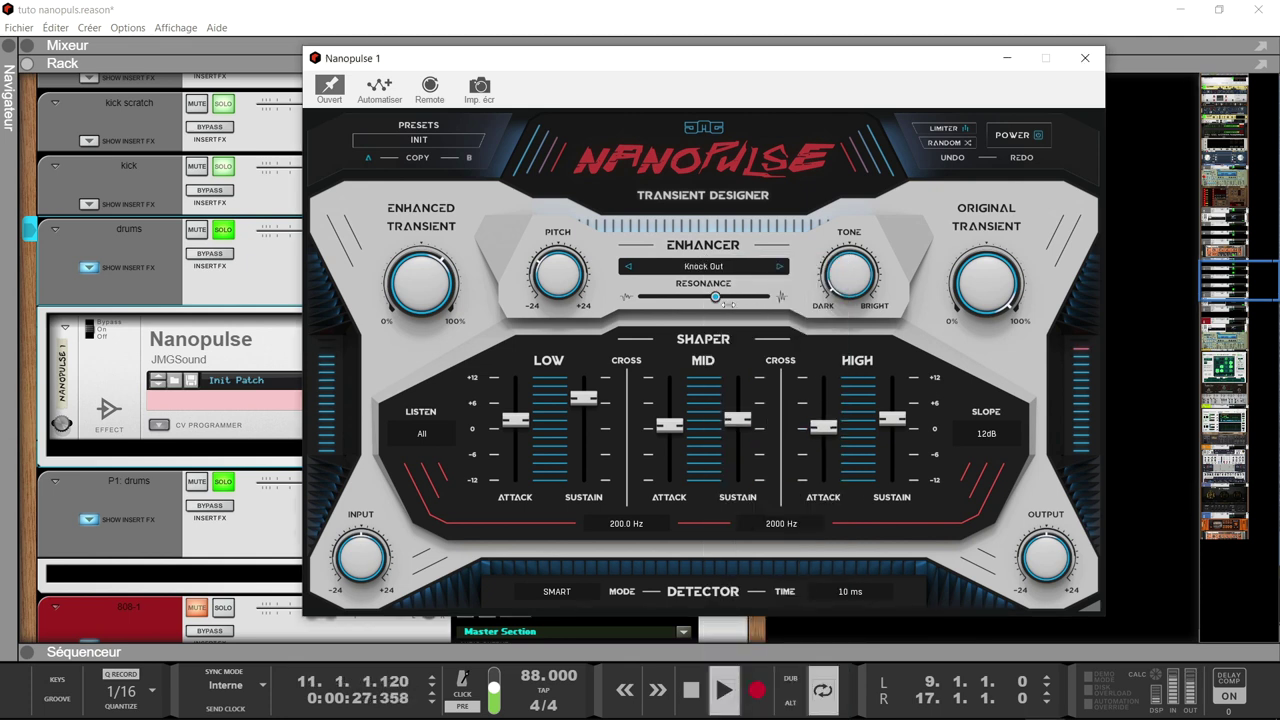
mouse_move(740, 297)
left_mouse_down()
mouse_move(640, 297)
mouse_move(722, 297)
left_mouse_up()
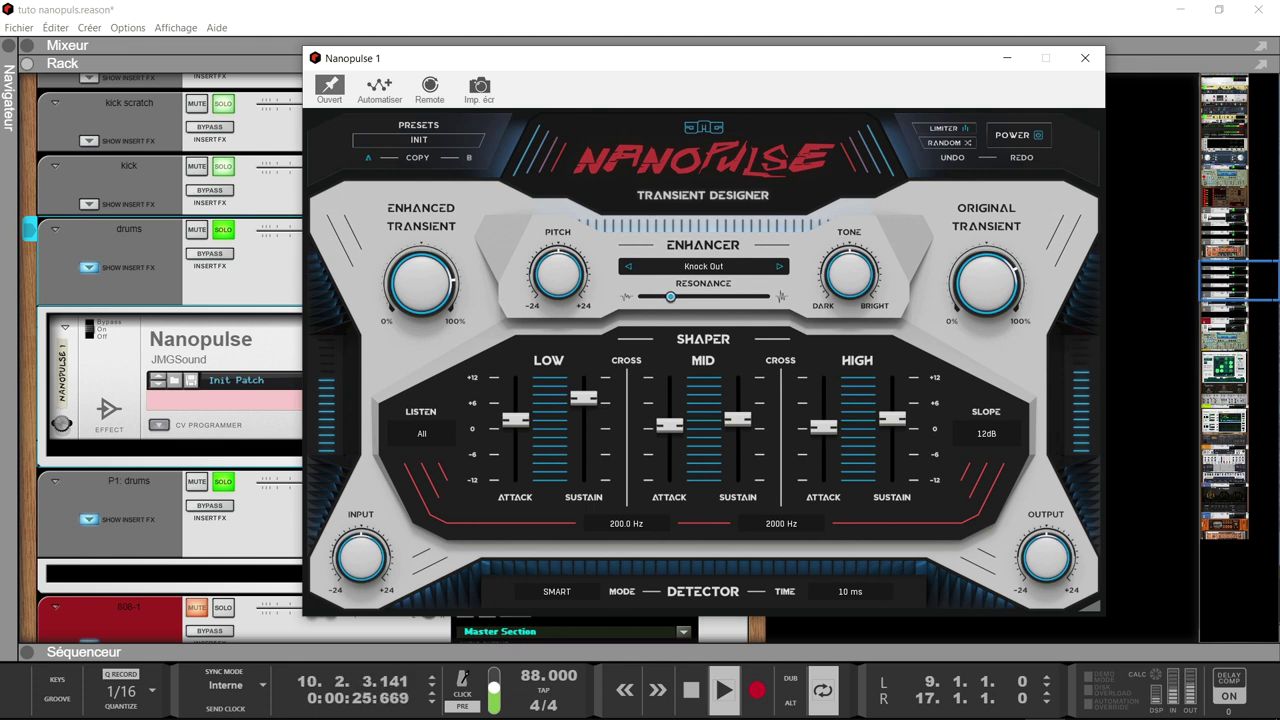
Raise the Enhancer resonance to its maximum and lower the Enhanced Transient amount to about 50%.
left_click_drag(900, 275, 900, 322)
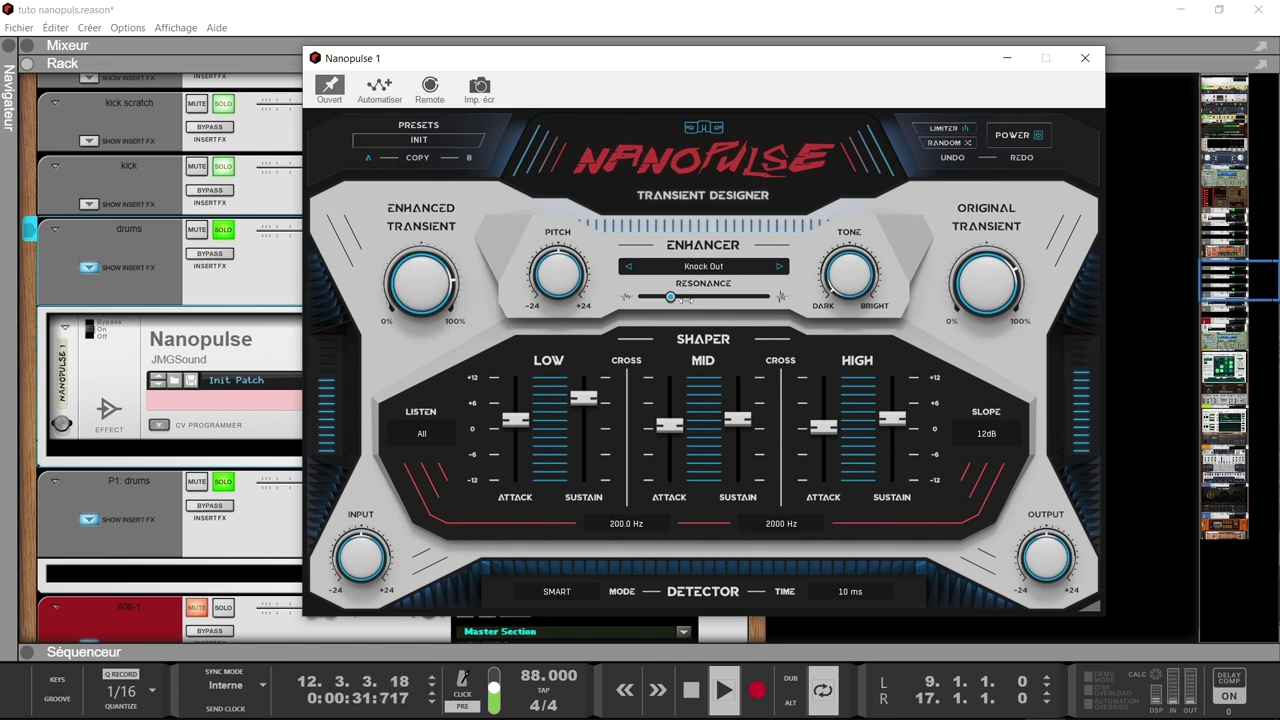
left_click_drag(670, 297, 709, 297)
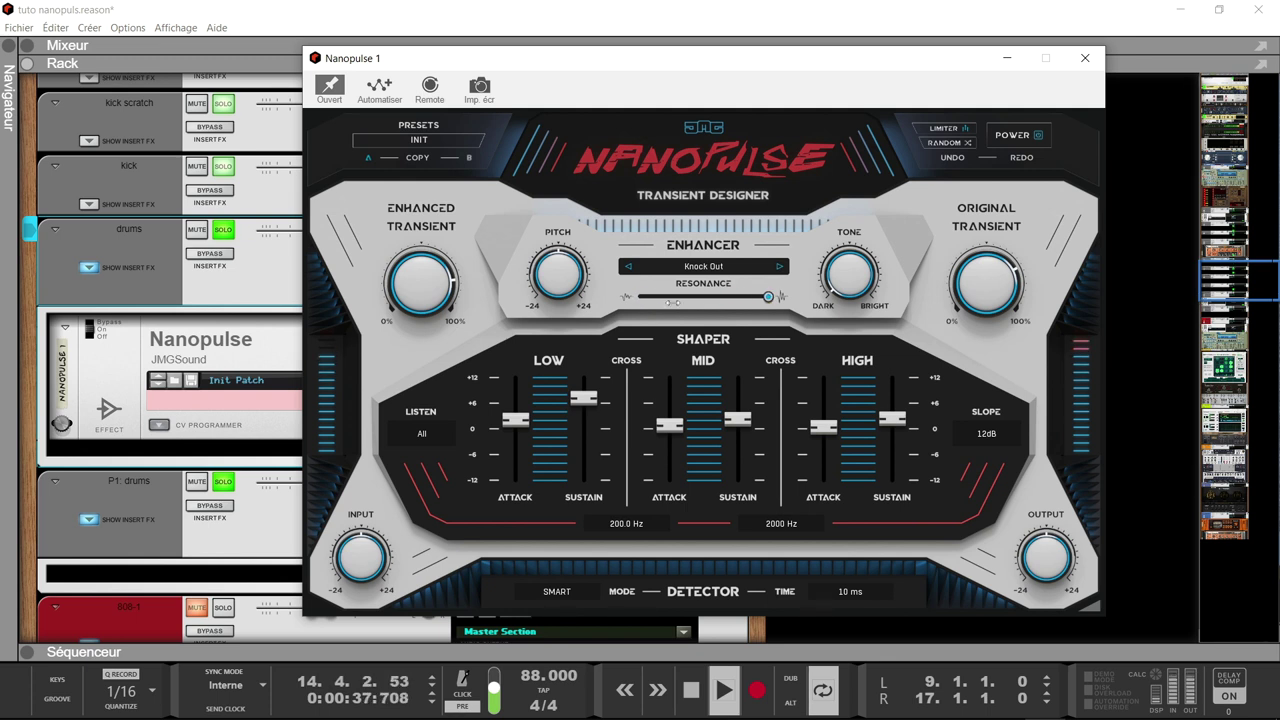
left_click_drag(430, 266, 430, 300)
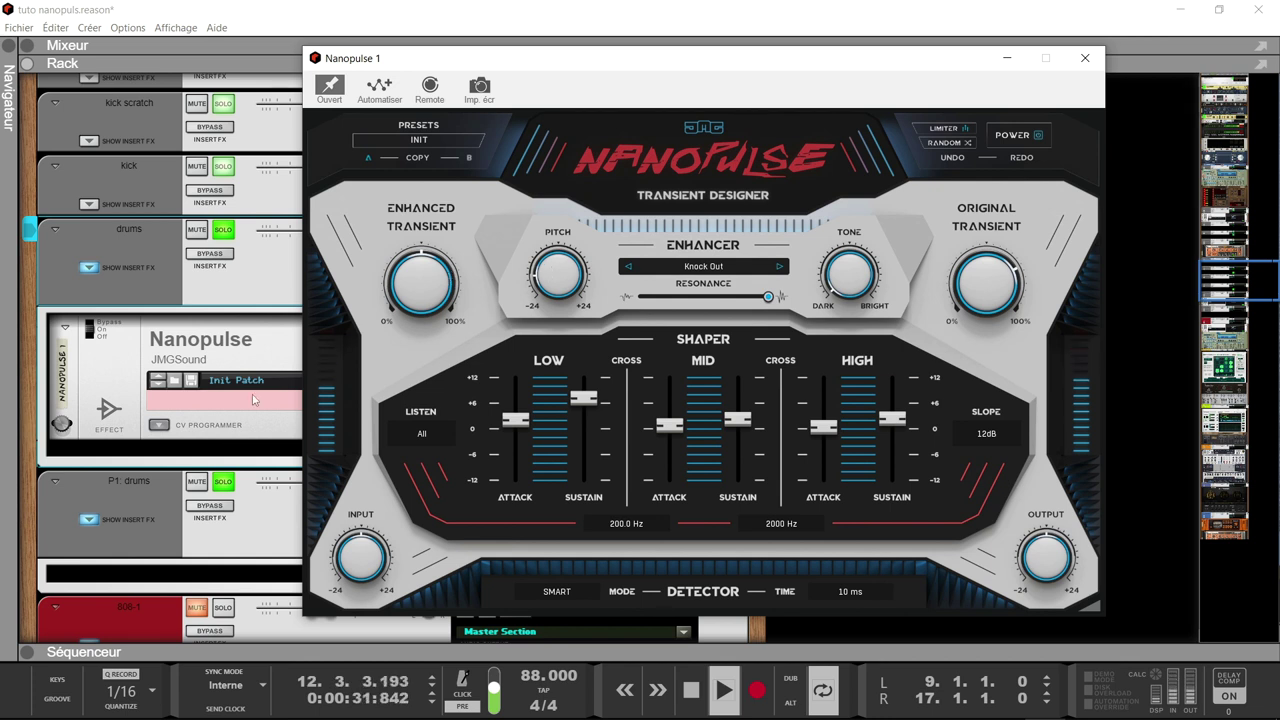
Take the P1: drums and drums channels out of solo and set the Enhancer to about +10.8 pitch and 51% resonance.
left_click(222, 481)
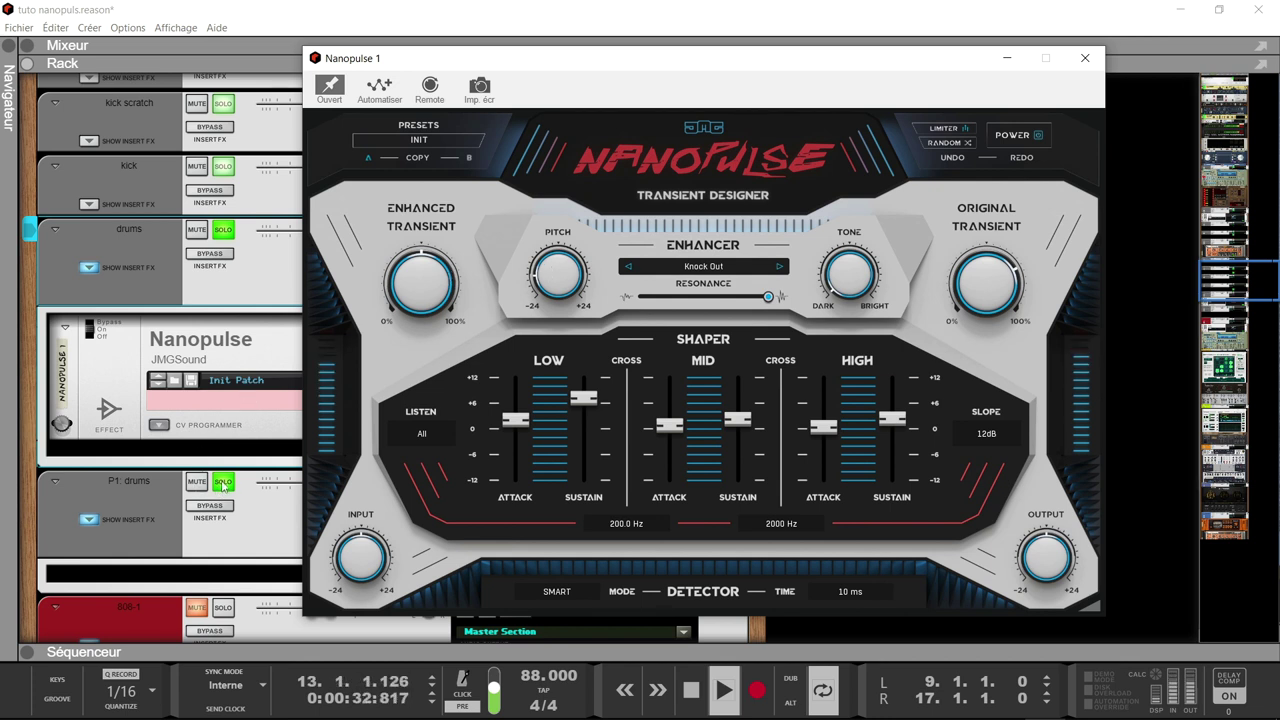
left_click(223, 230)
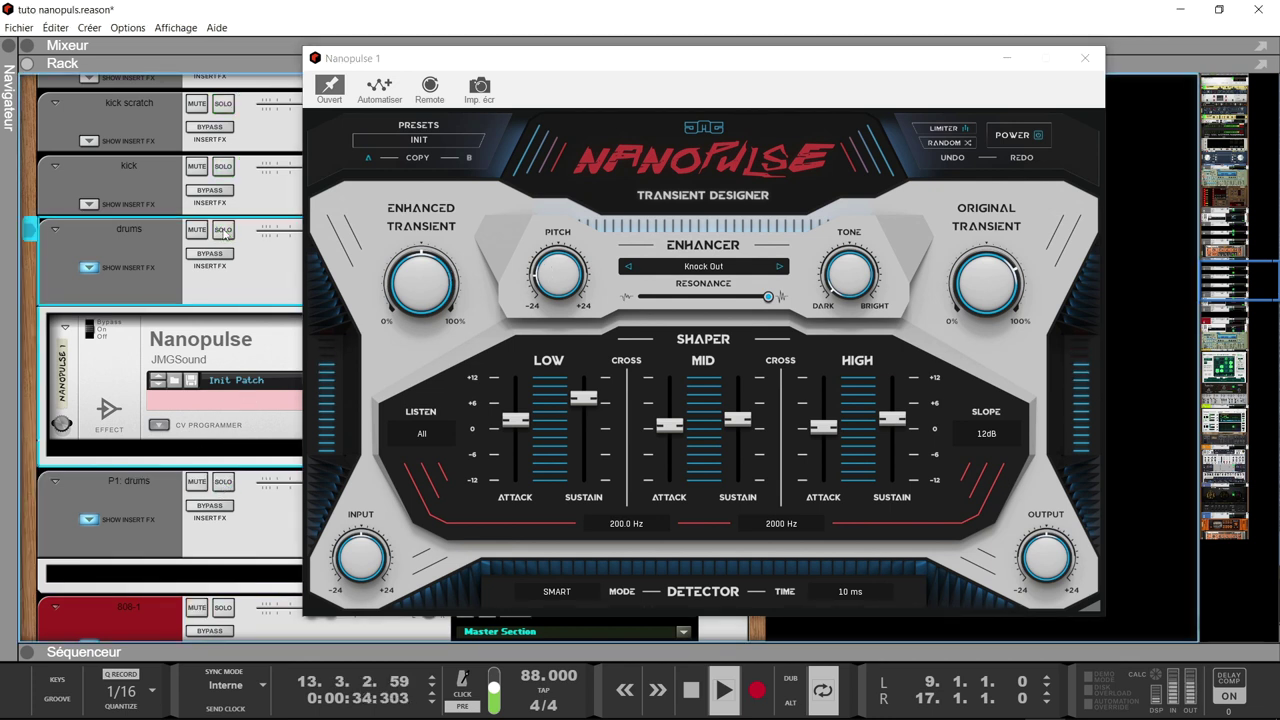
left_click(571, 270)
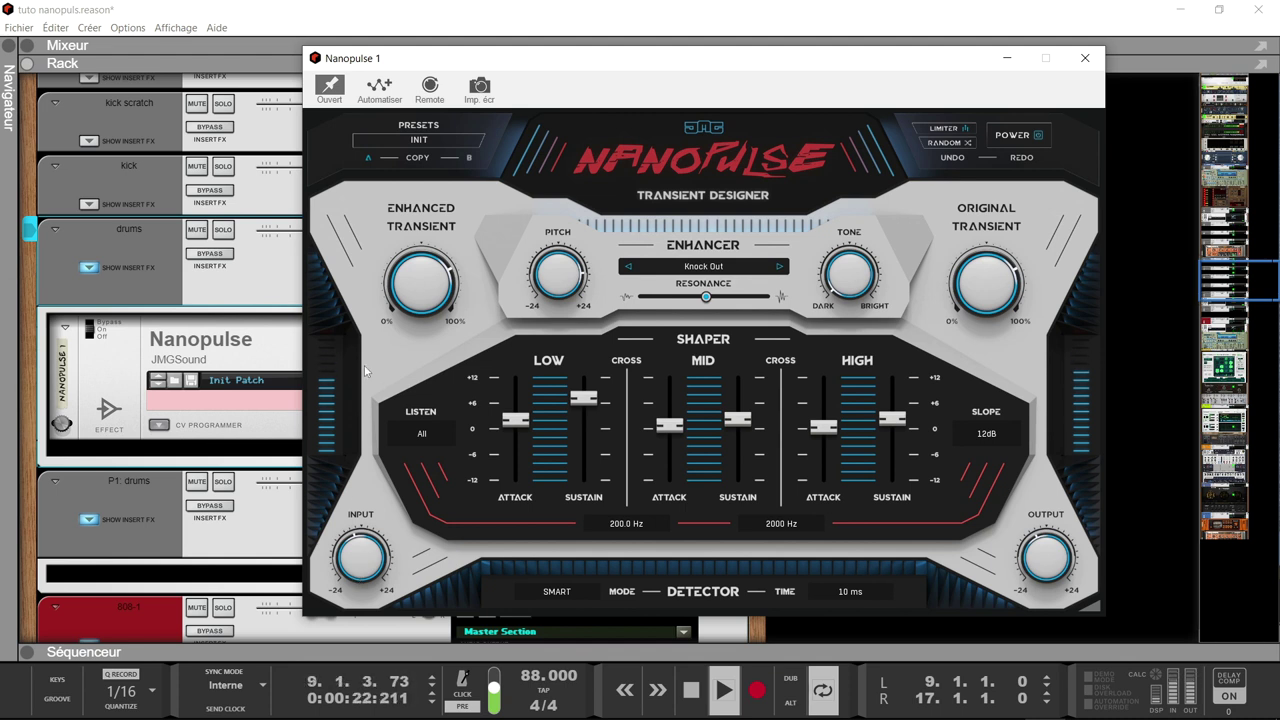
Compare the drums channel with its insert effects bypassed and active, and stop playback.
left_click(210, 254)
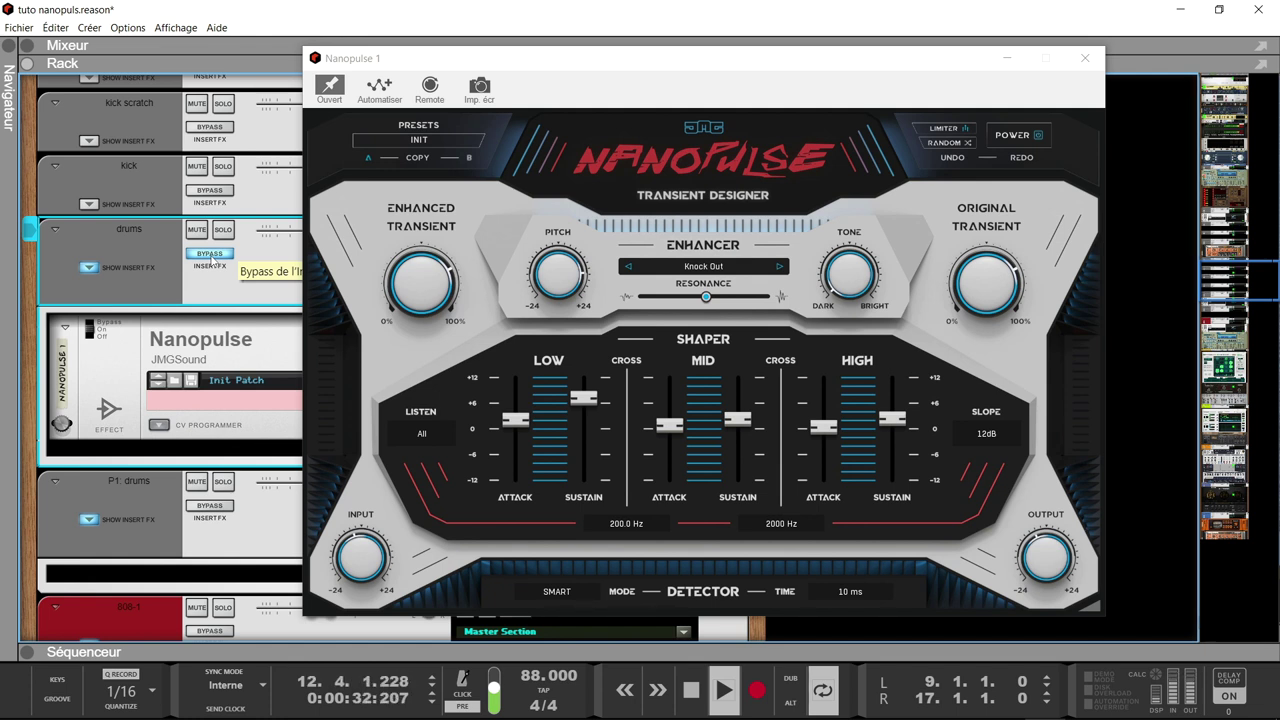
left_click(215, 258)
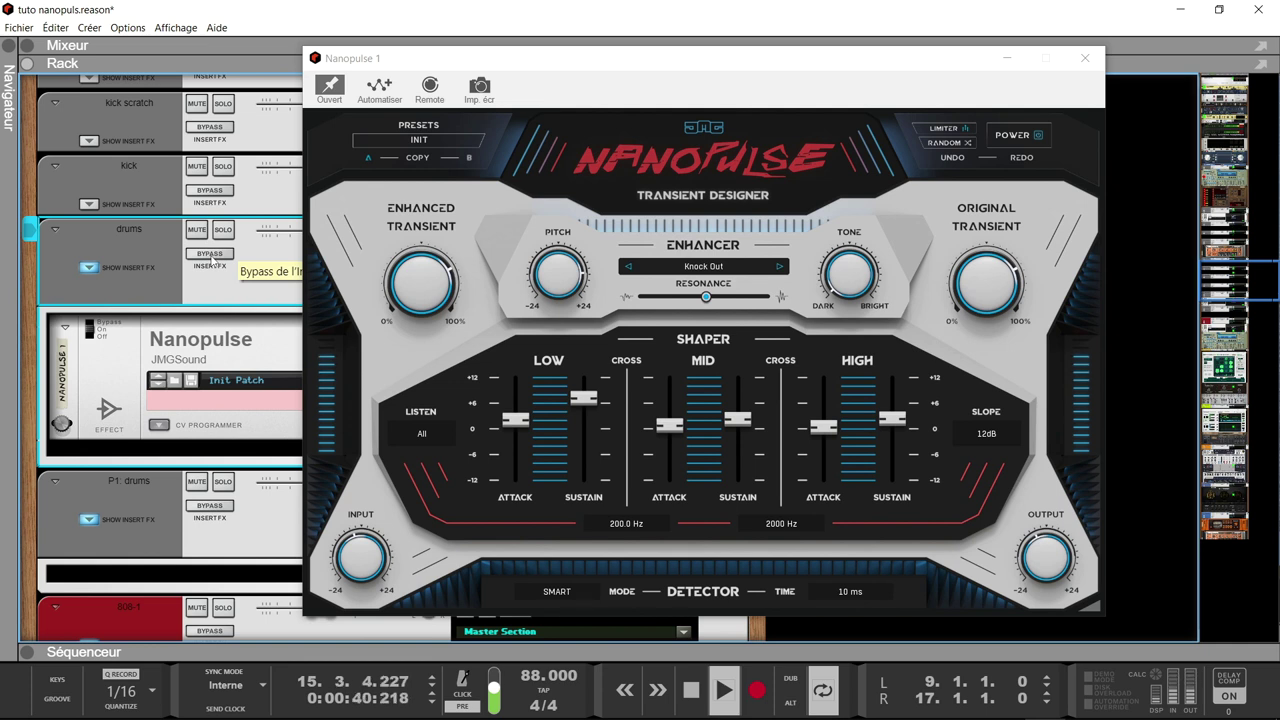
left_click(210, 253)
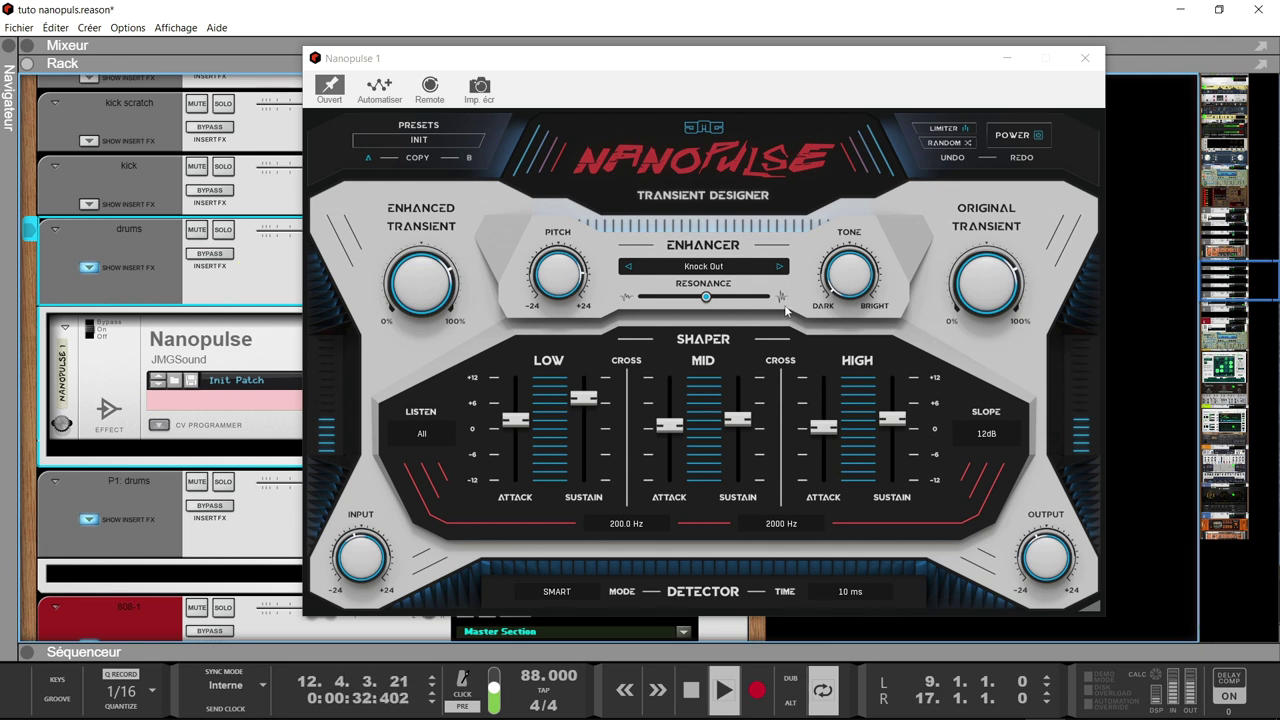
key("space")
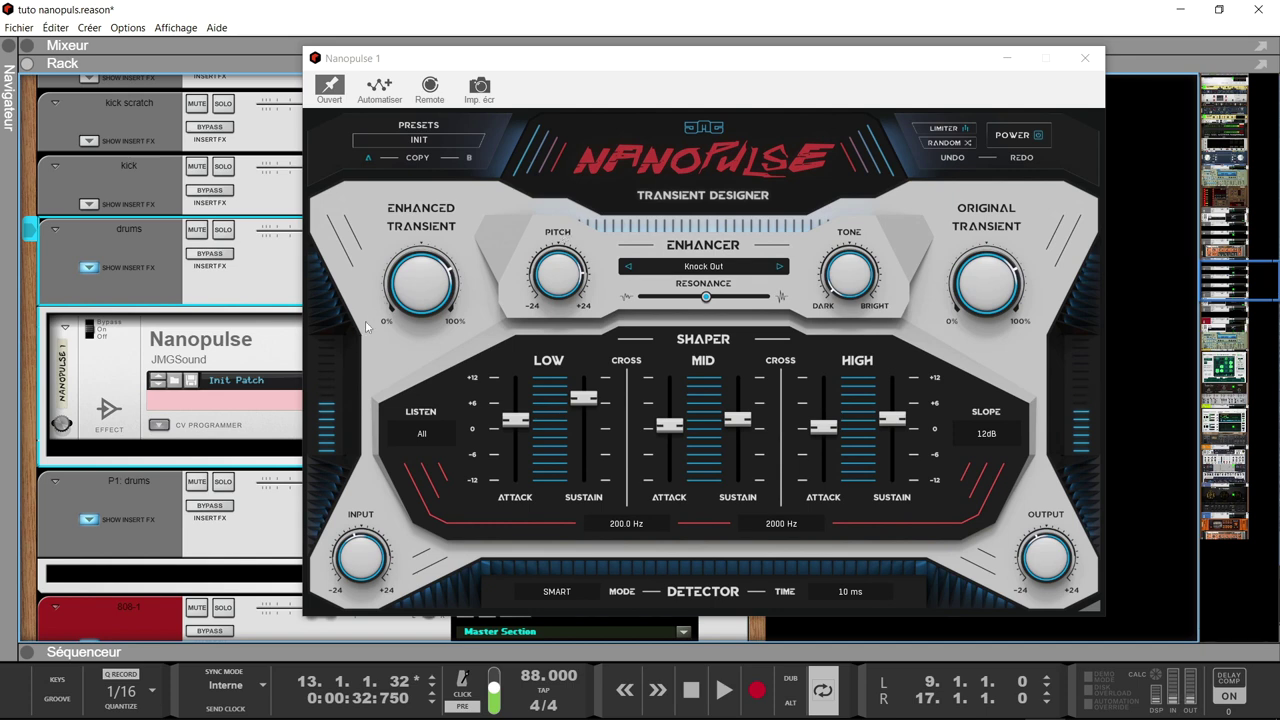
Check the exact values of the Enhanced Transient, Pitch, Tone and Resonance controls without changing them.
double_click(416, 288)
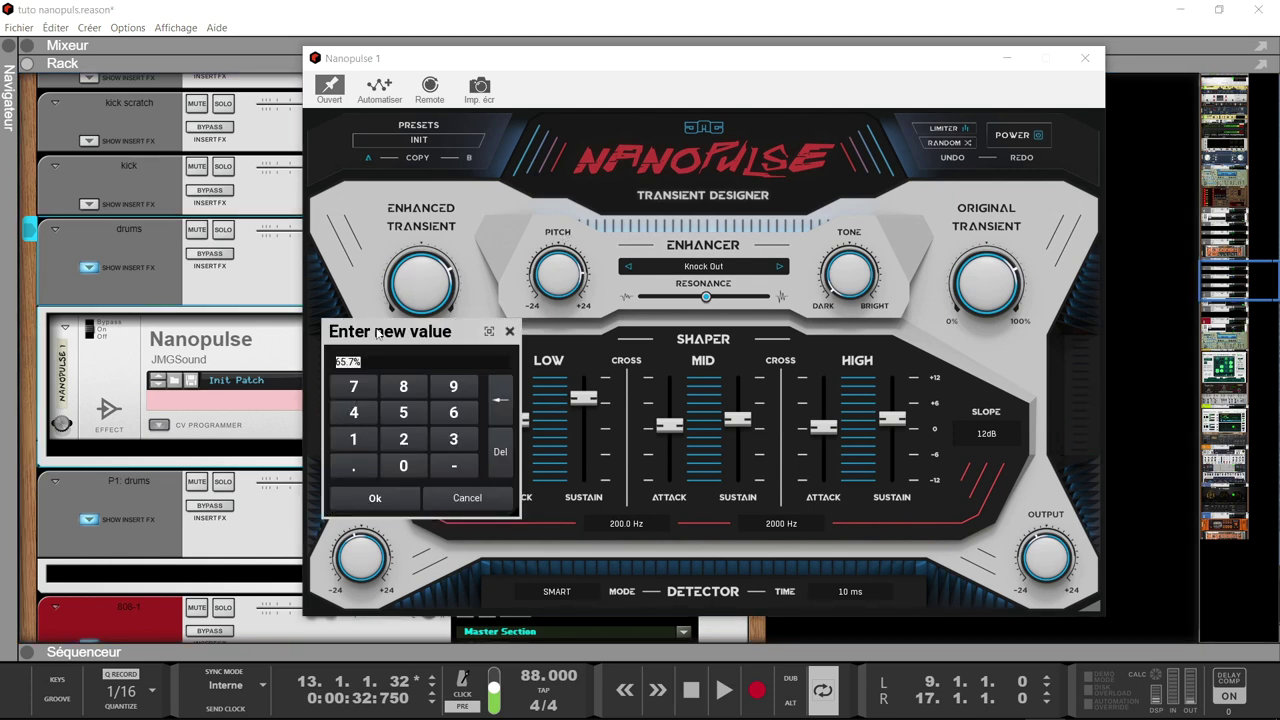
left_click(509, 332)
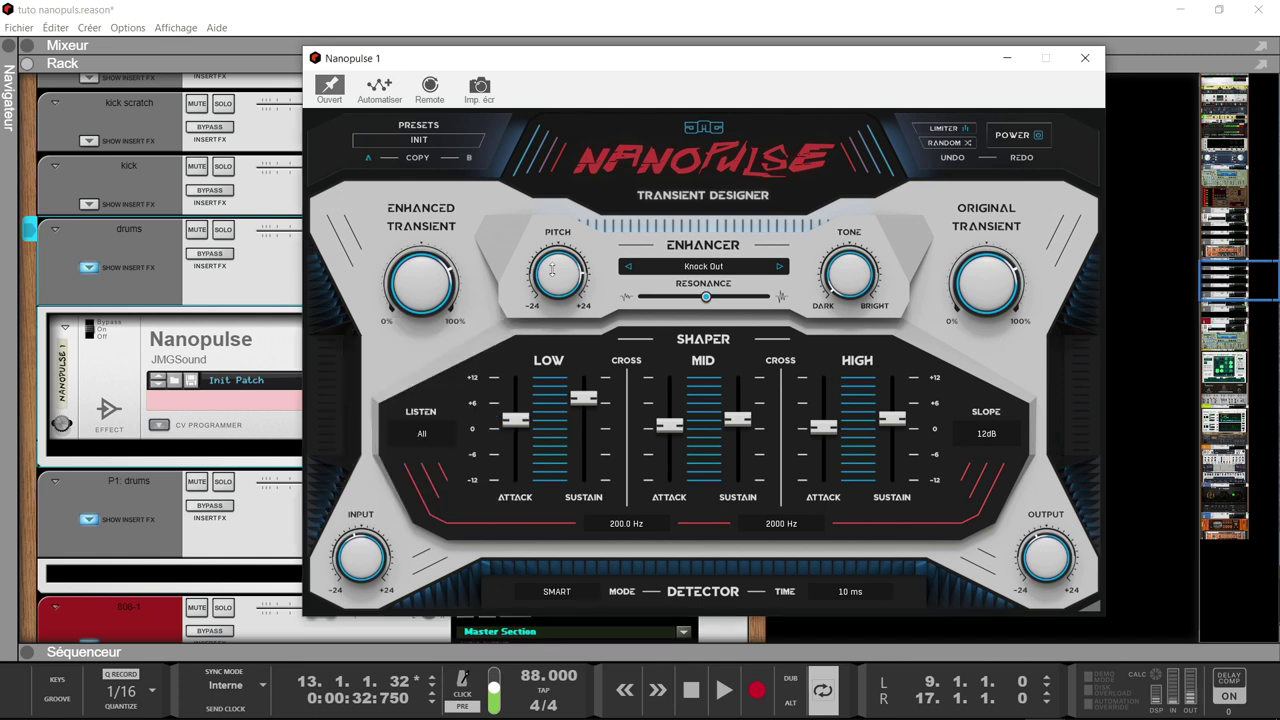
double_click(557, 270)
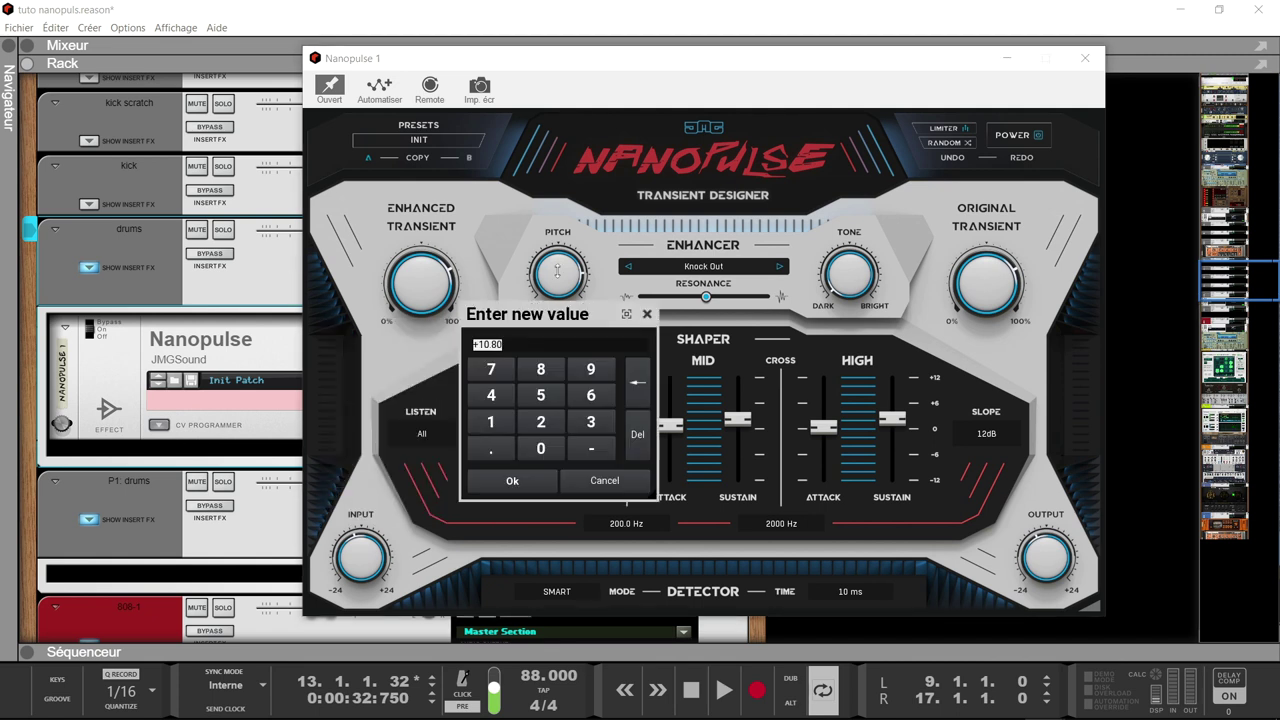
left_click(647, 314)
double_click(858, 276)
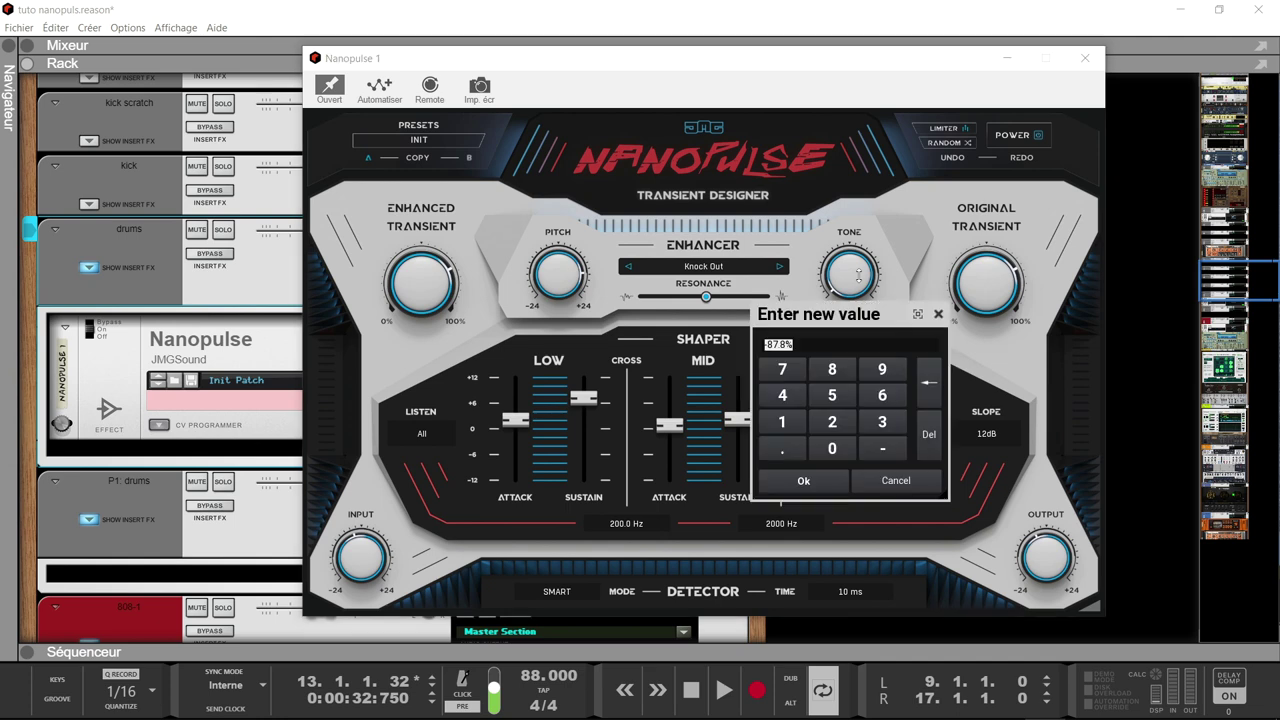
left_click(938, 315)
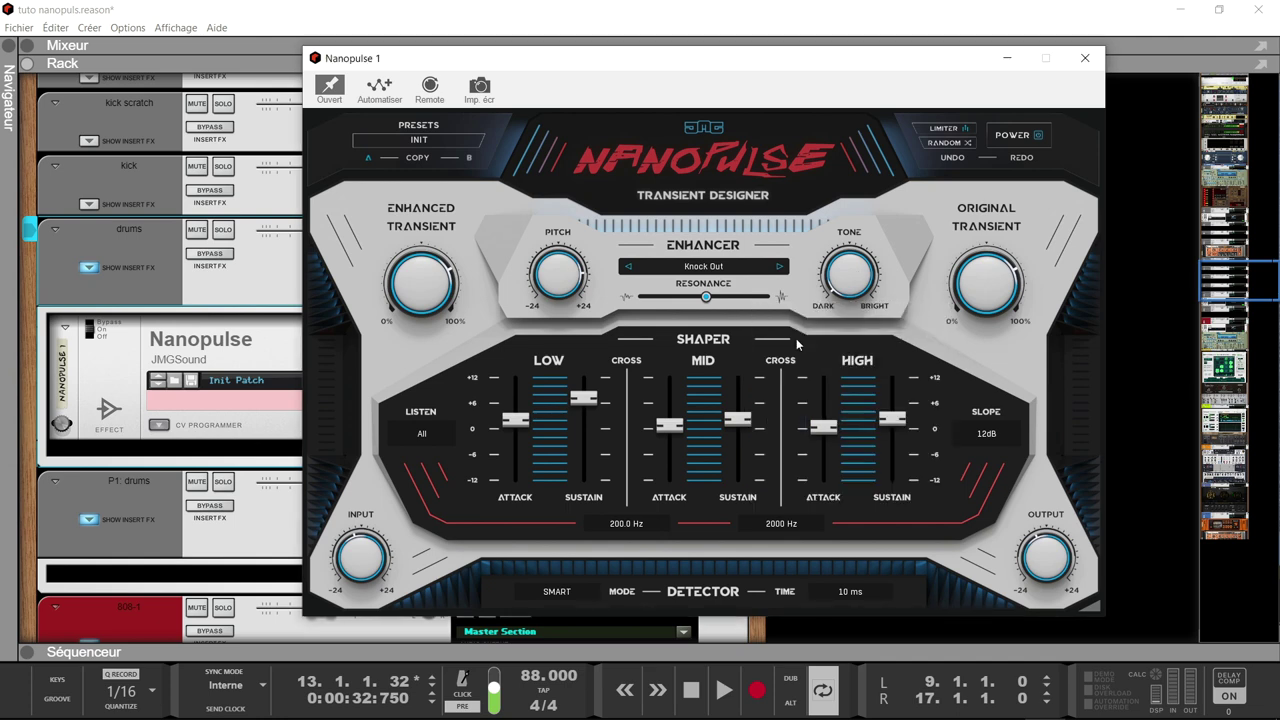
double_click(707, 297)
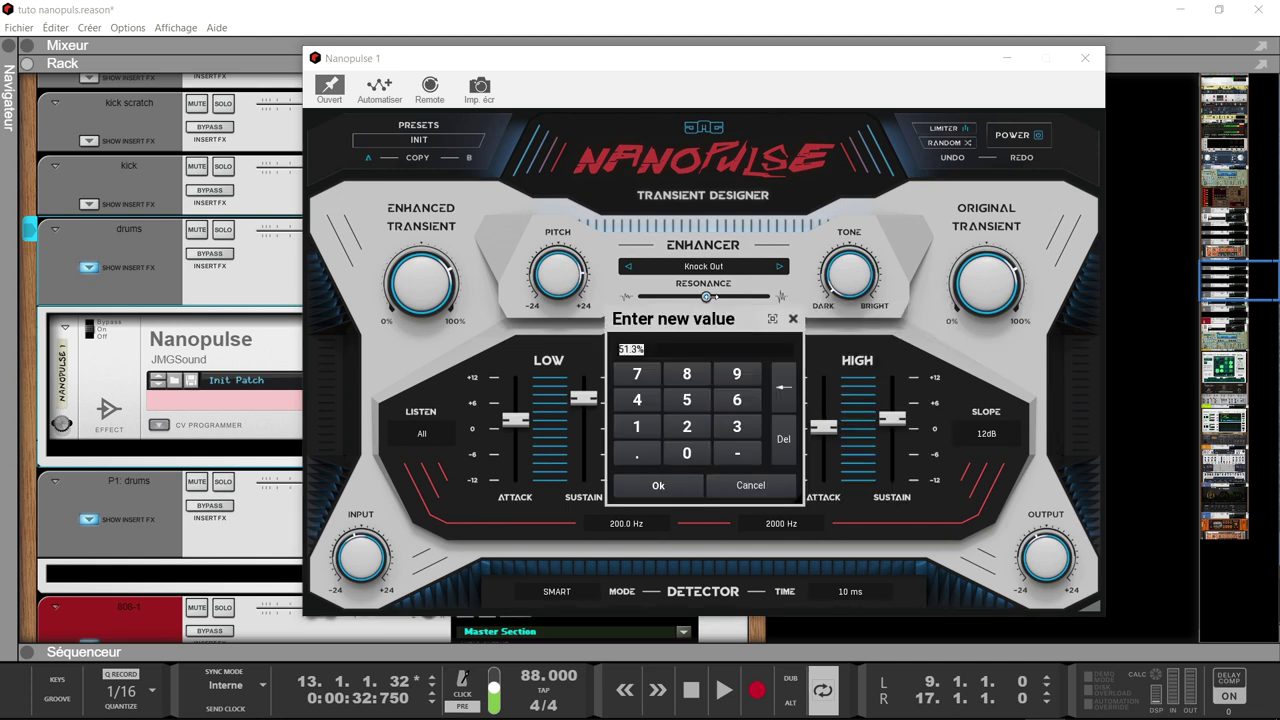
left_click(793, 319)
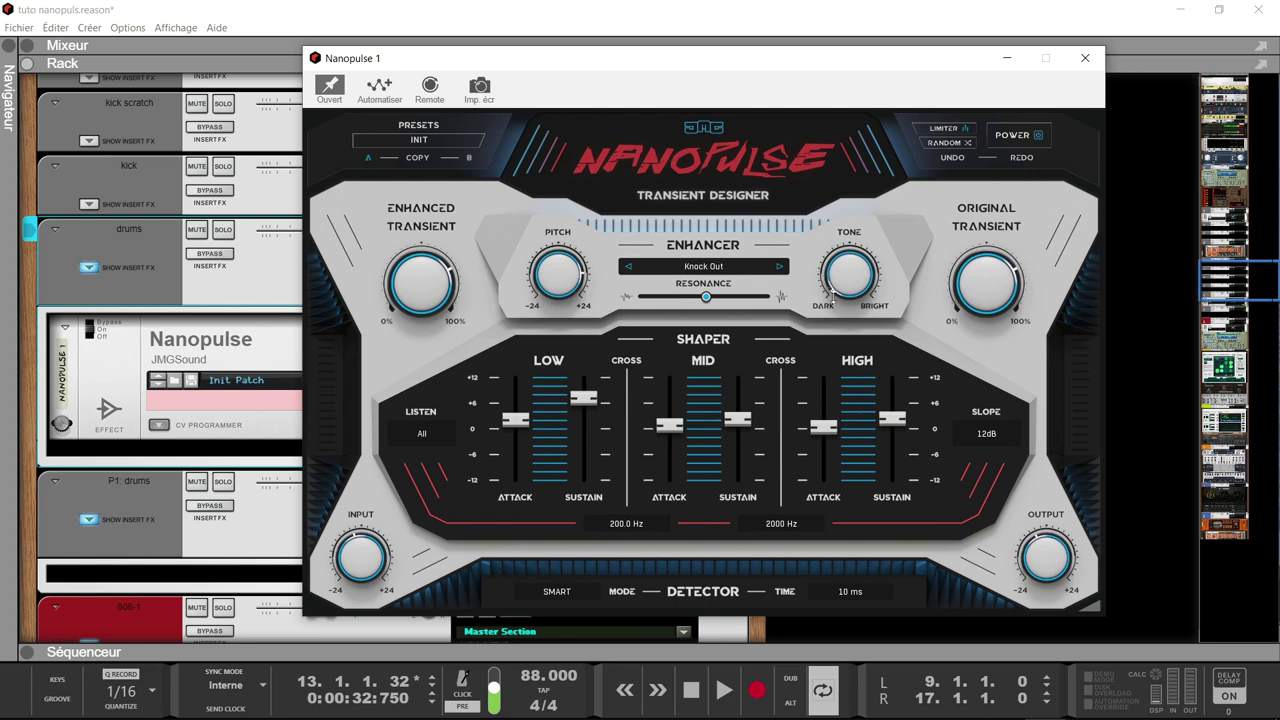
Close the Nanopulse editor and bypass the Master Section's insert effects during playback.
left_click(1085, 58)
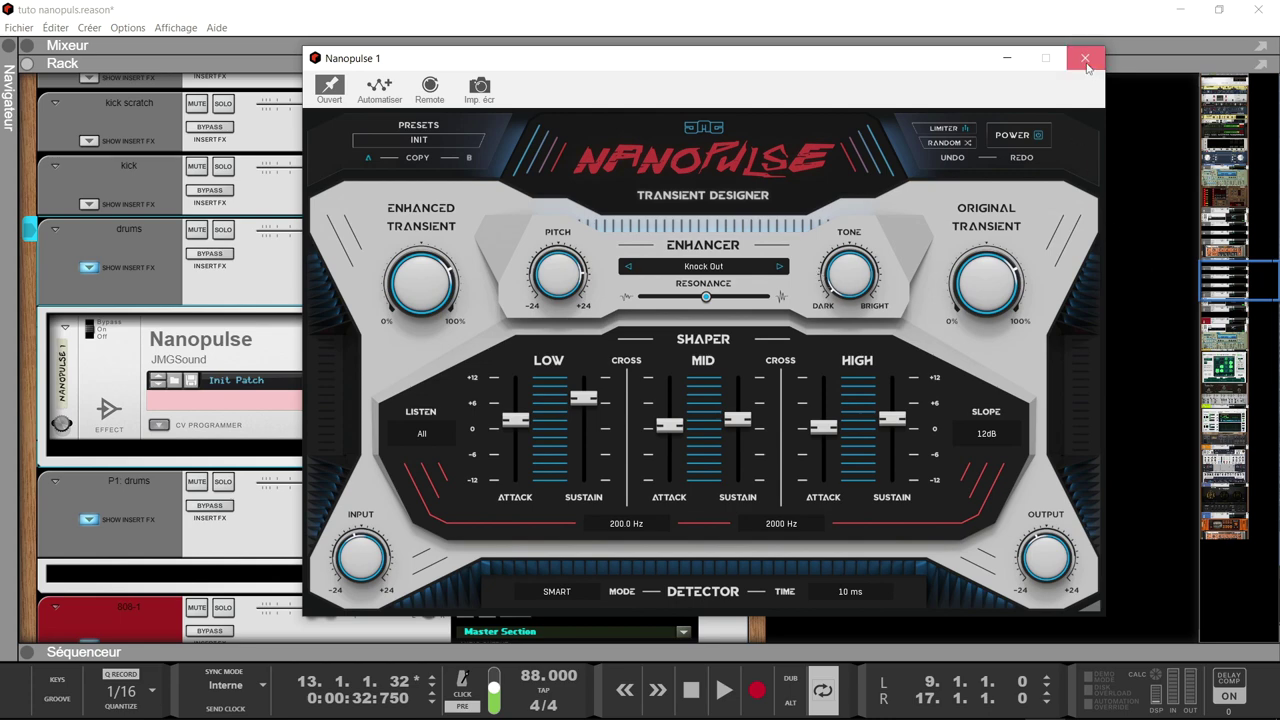
left_click_drag(1224, 292, 1165, 91)
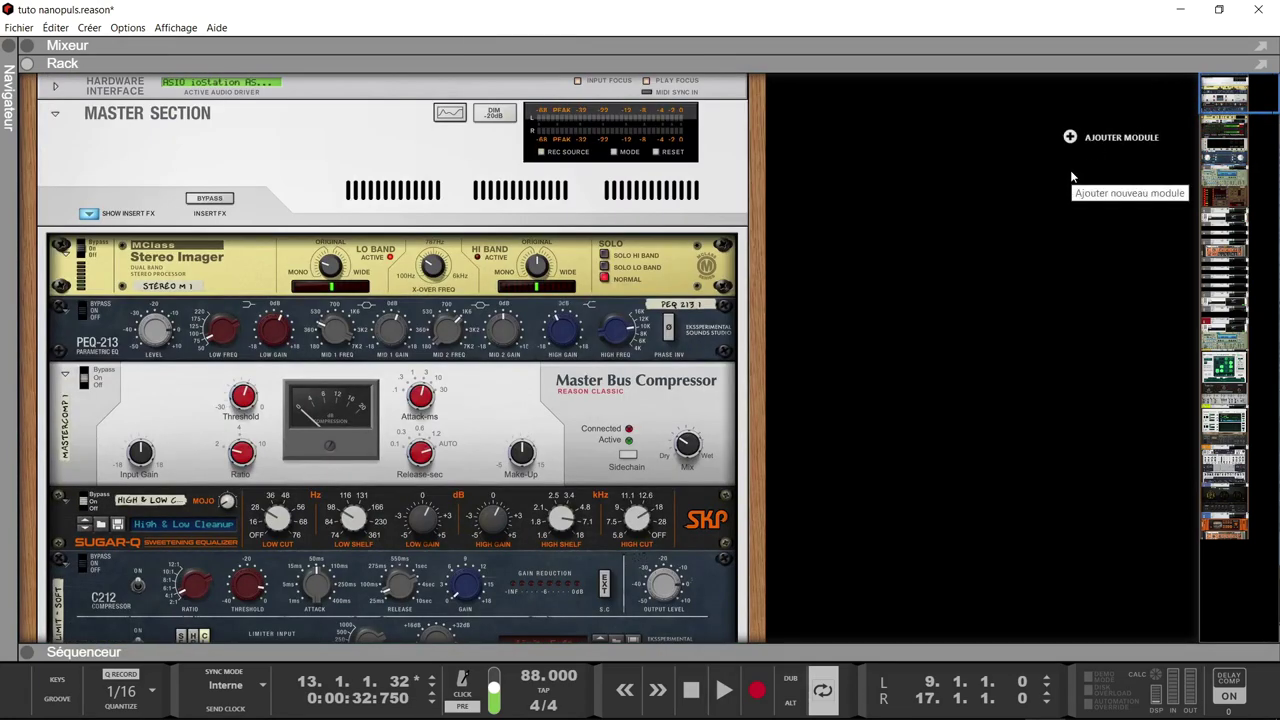
key("space")
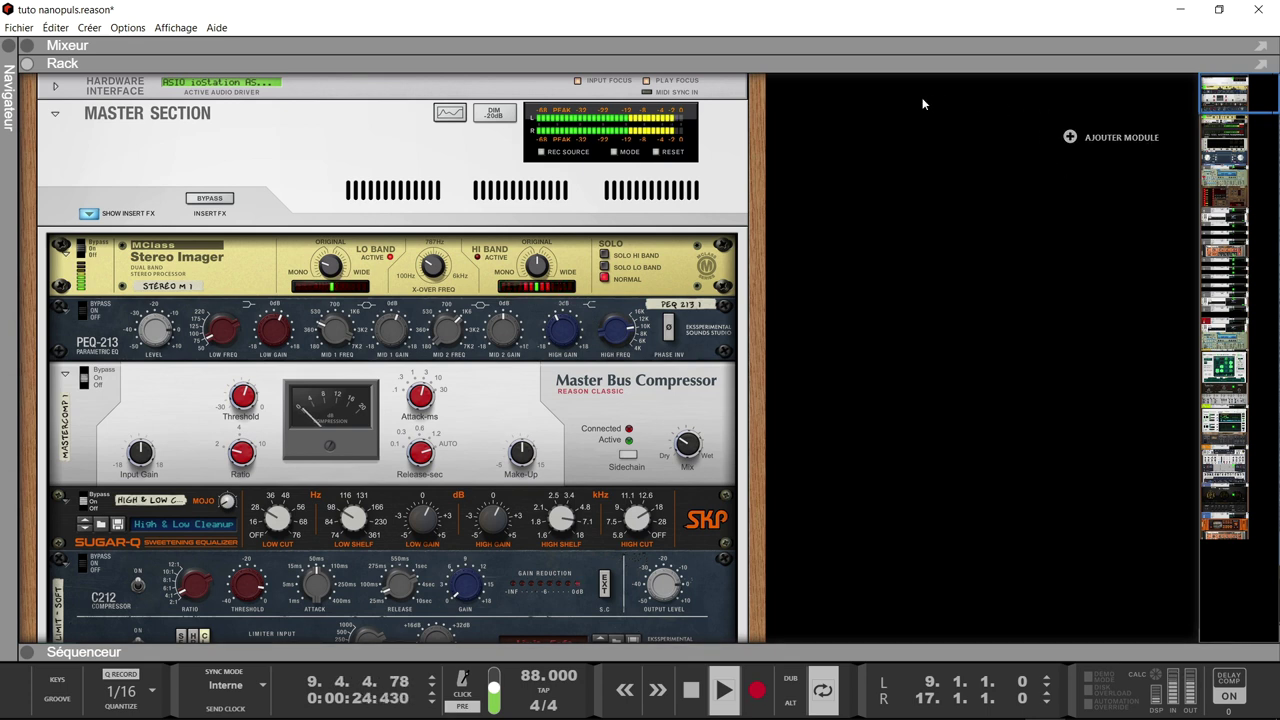
left_click(210, 198)
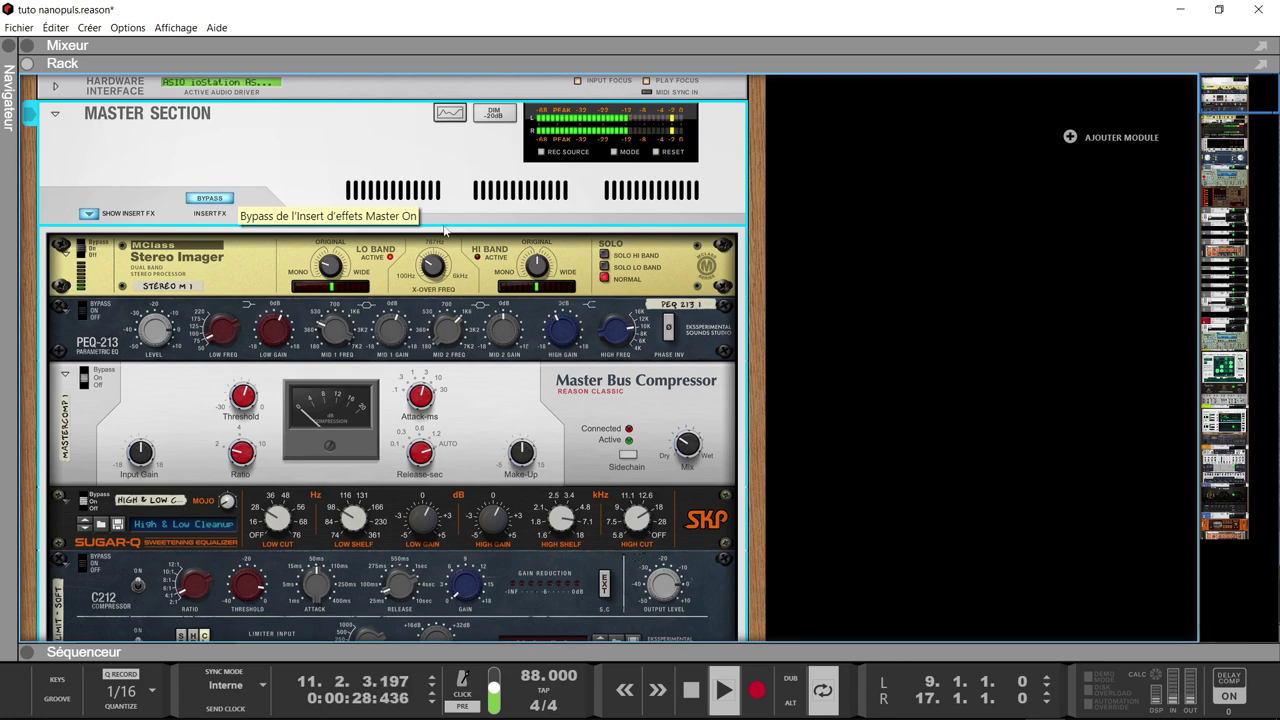
Open and close the Nanopulse editor on the drums channel, and solo that channel.
scroll(727, 287, "down", 10)
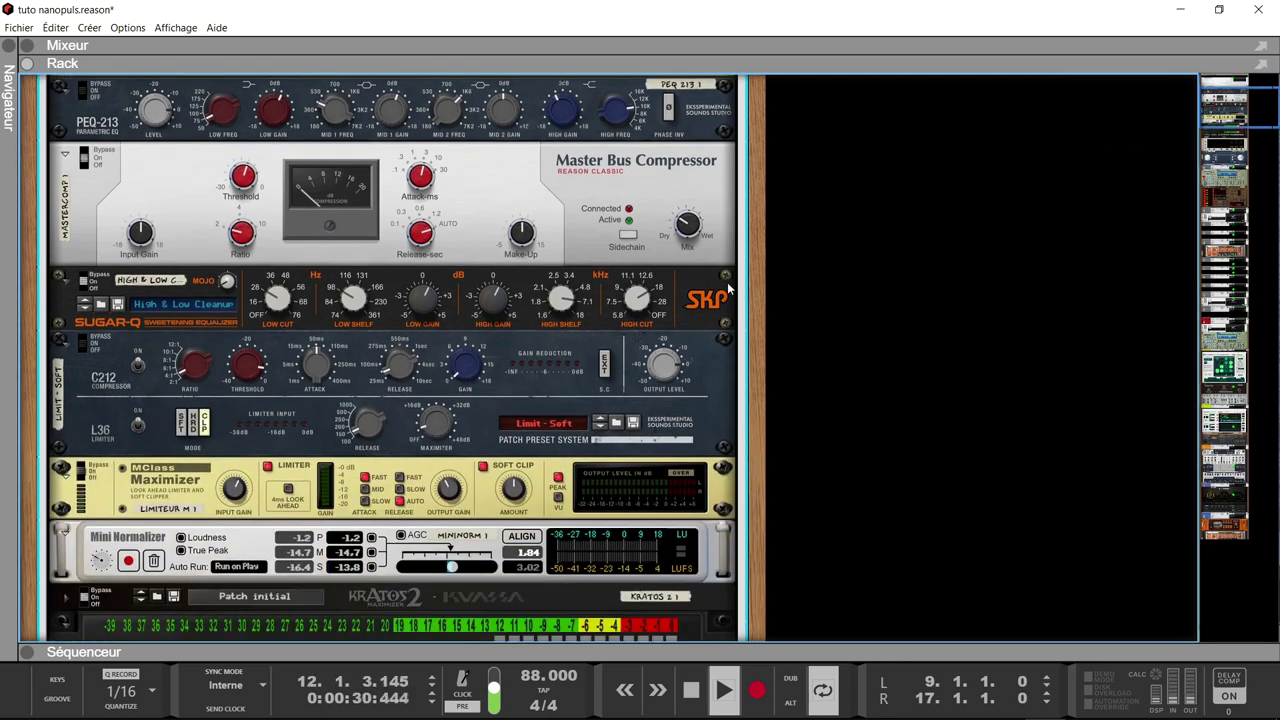
scroll(727, 289, "down", 12)
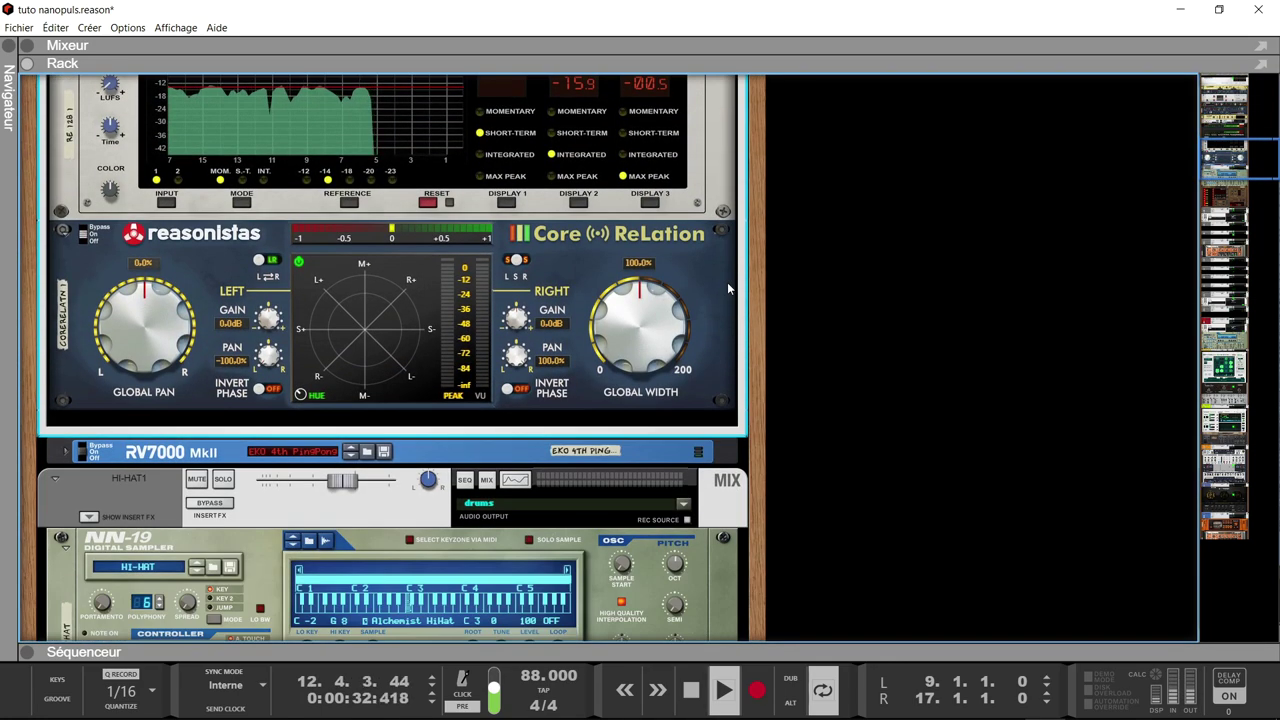
scroll(727, 286, "down", 12)
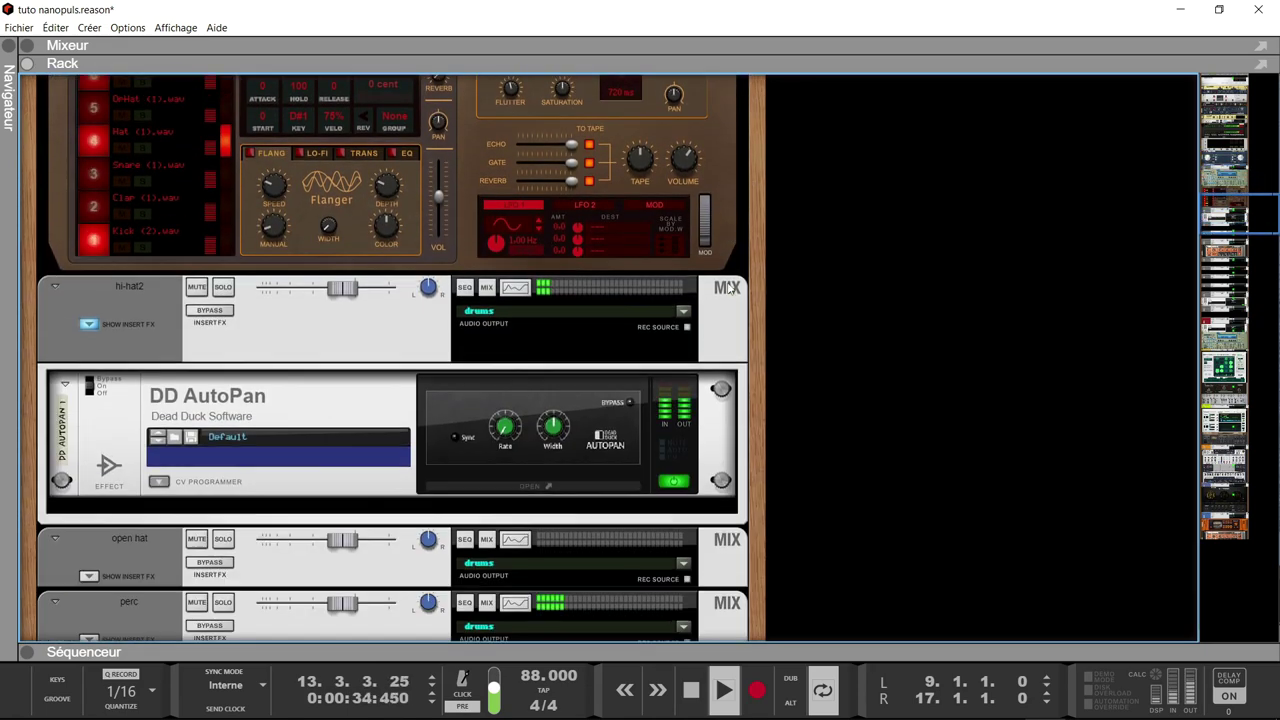
scroll(728, 288, "down", 12)
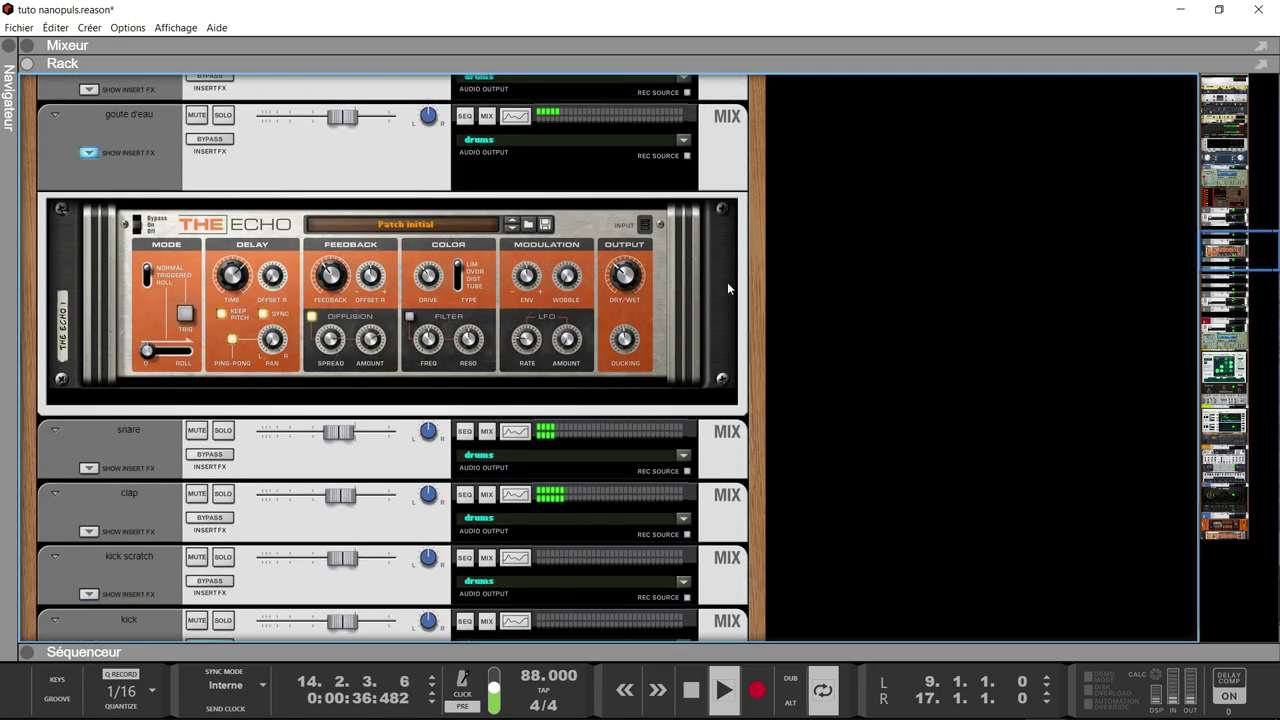
scroll(728, 286, "down", 2)
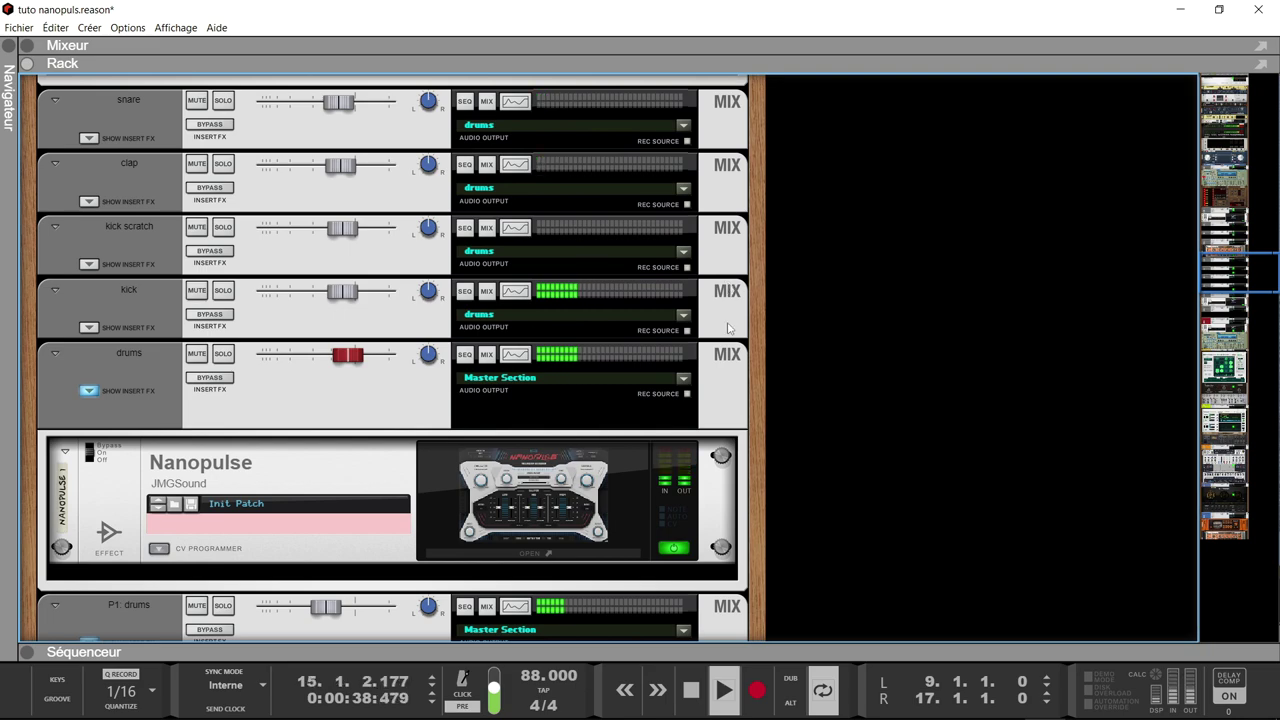
left_click(634, 518)
double_click(634, 518)
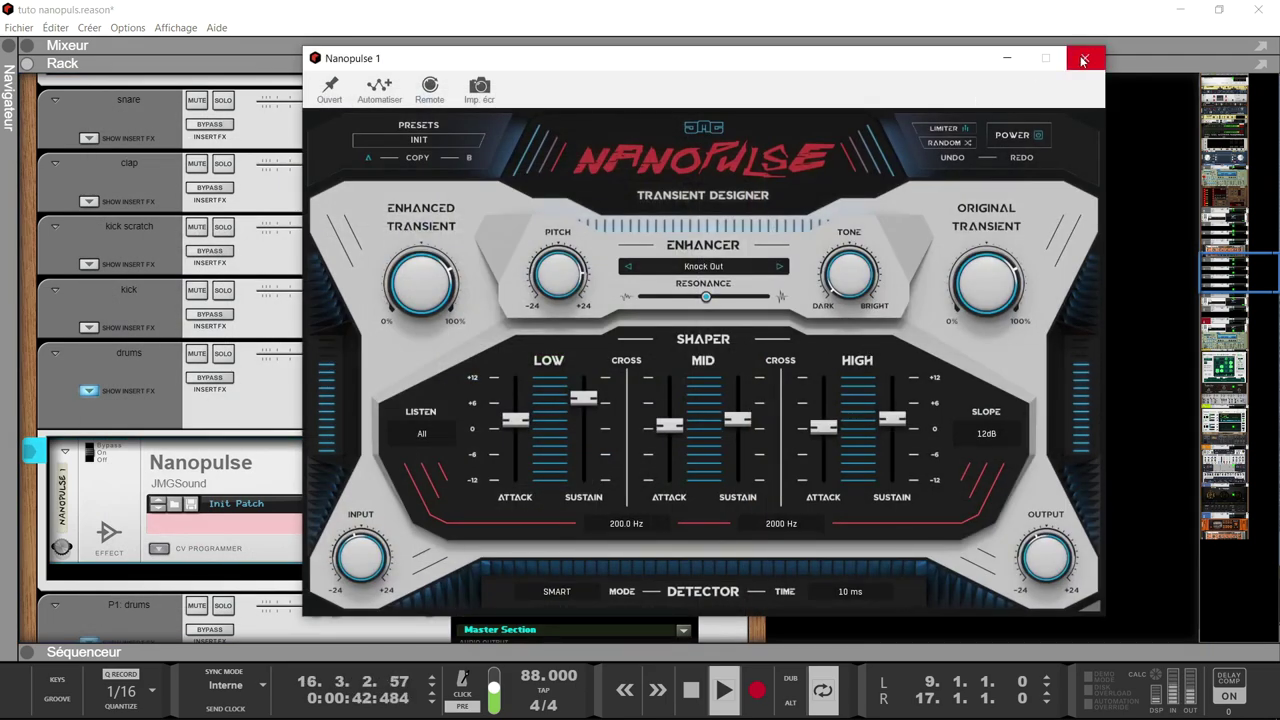
left_click(223, 355)
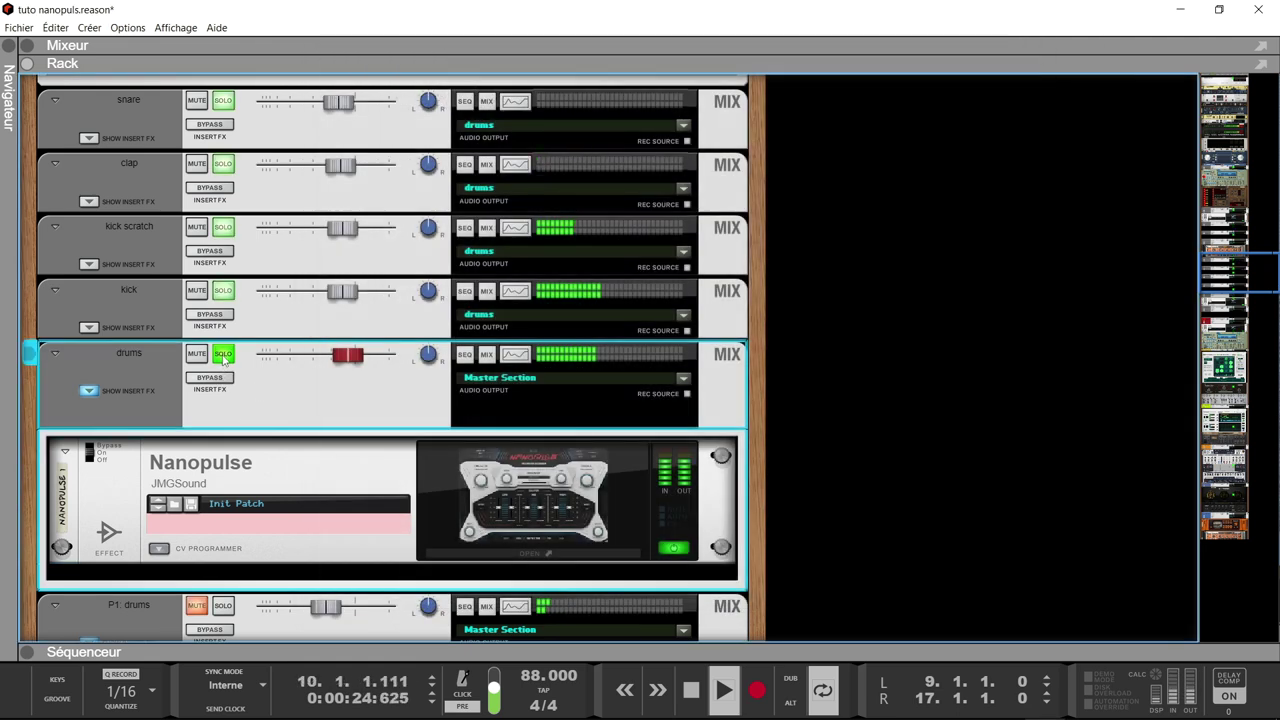
Solo the P1: drums channel as well and compare the drums with Nanopulse powered off and on in its editor.
left_click(223, 605)
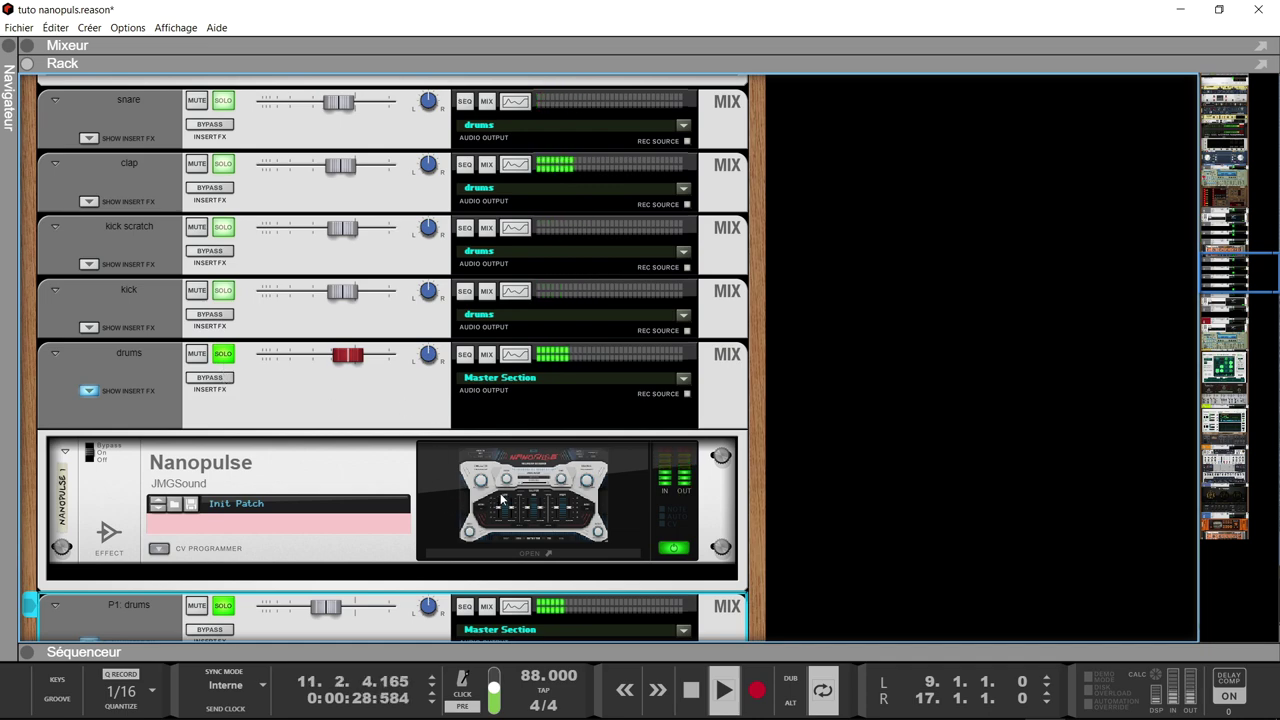
double_click(466, 512)
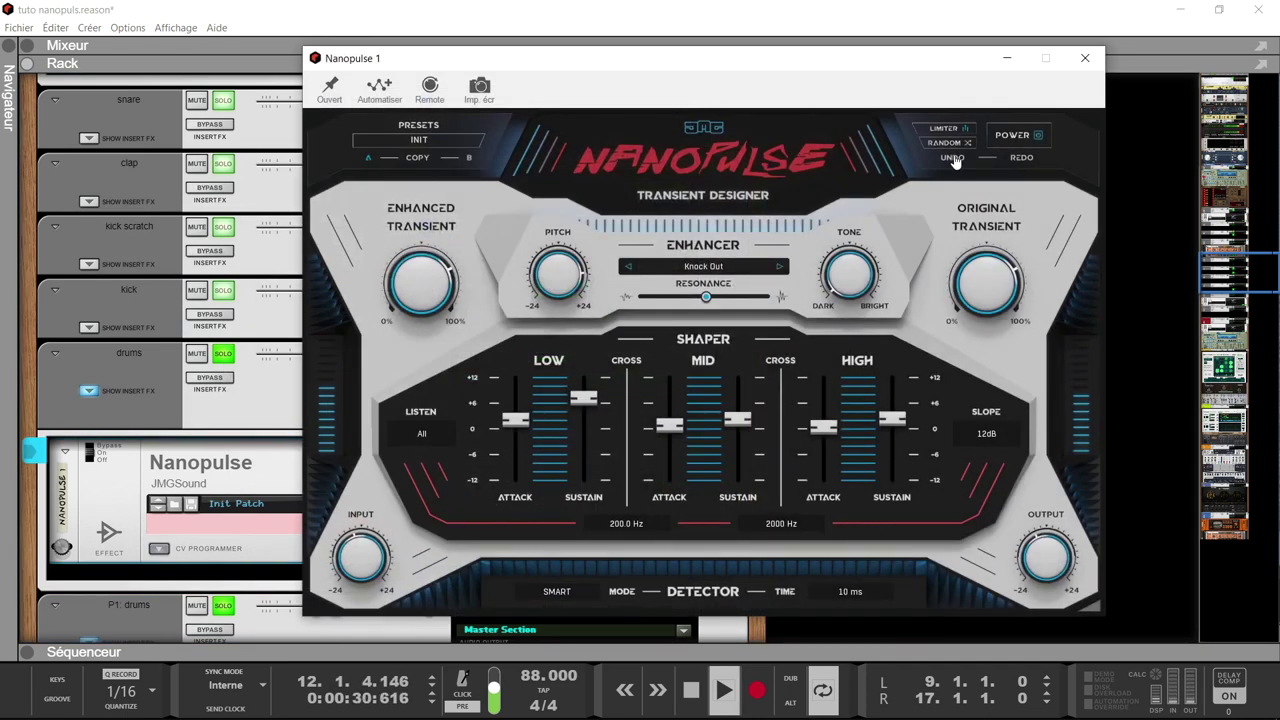
left_click(1013, 135)
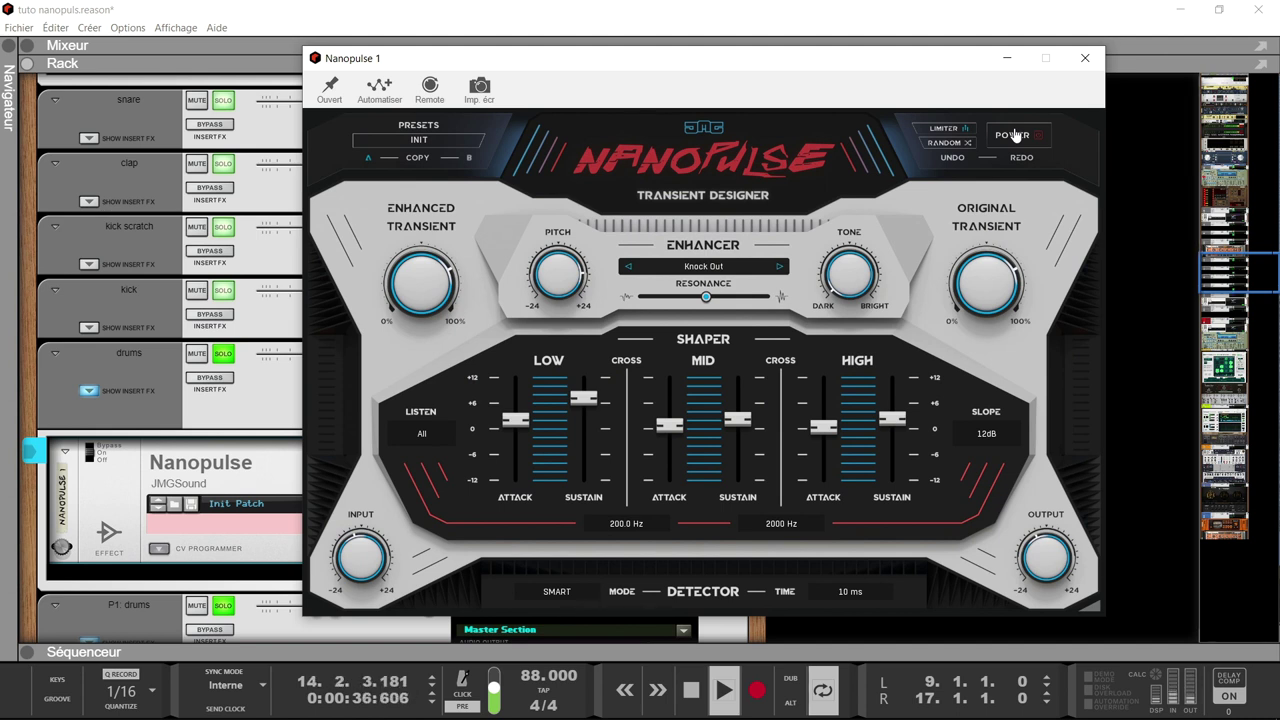
left_click(1014, 138)
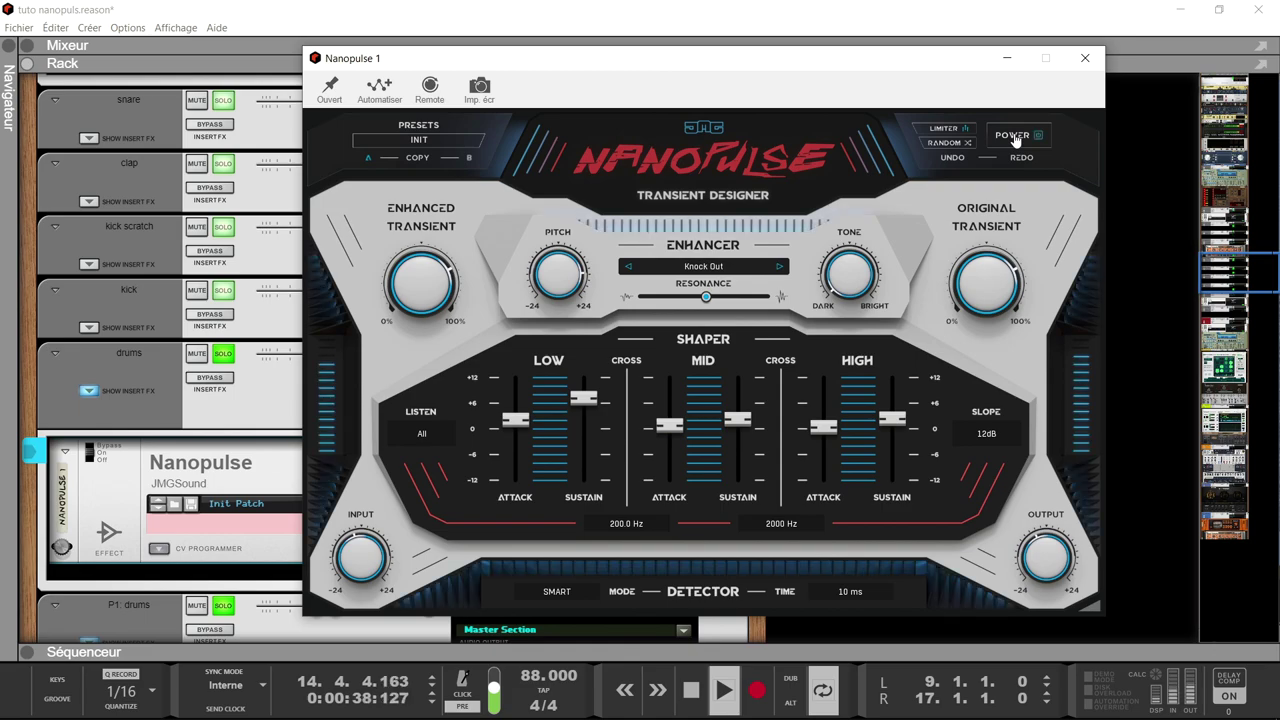
left_click(1085, 58)
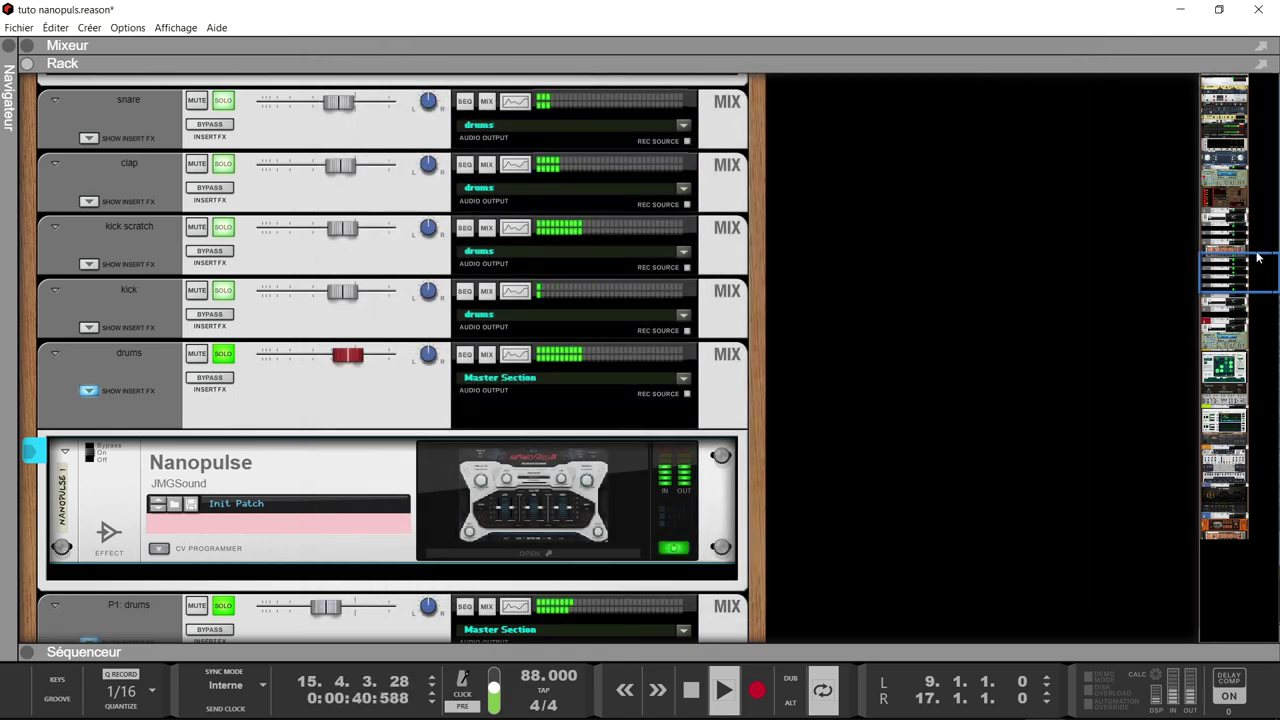
Reactivate the Master Section's insert effects and turn off all channel solos in the mixer.
scroll(1252, 262, "up", 10)
scroll(195, 200, "up", 1)
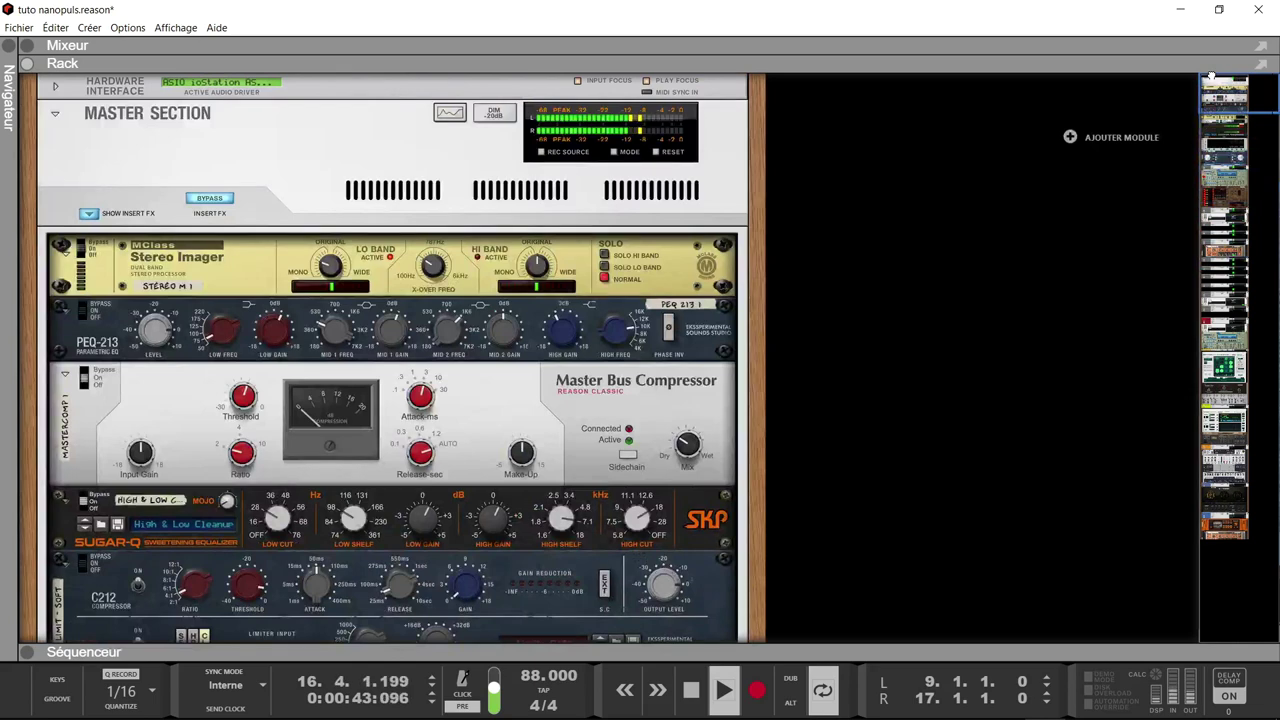
left_click(203, 200)
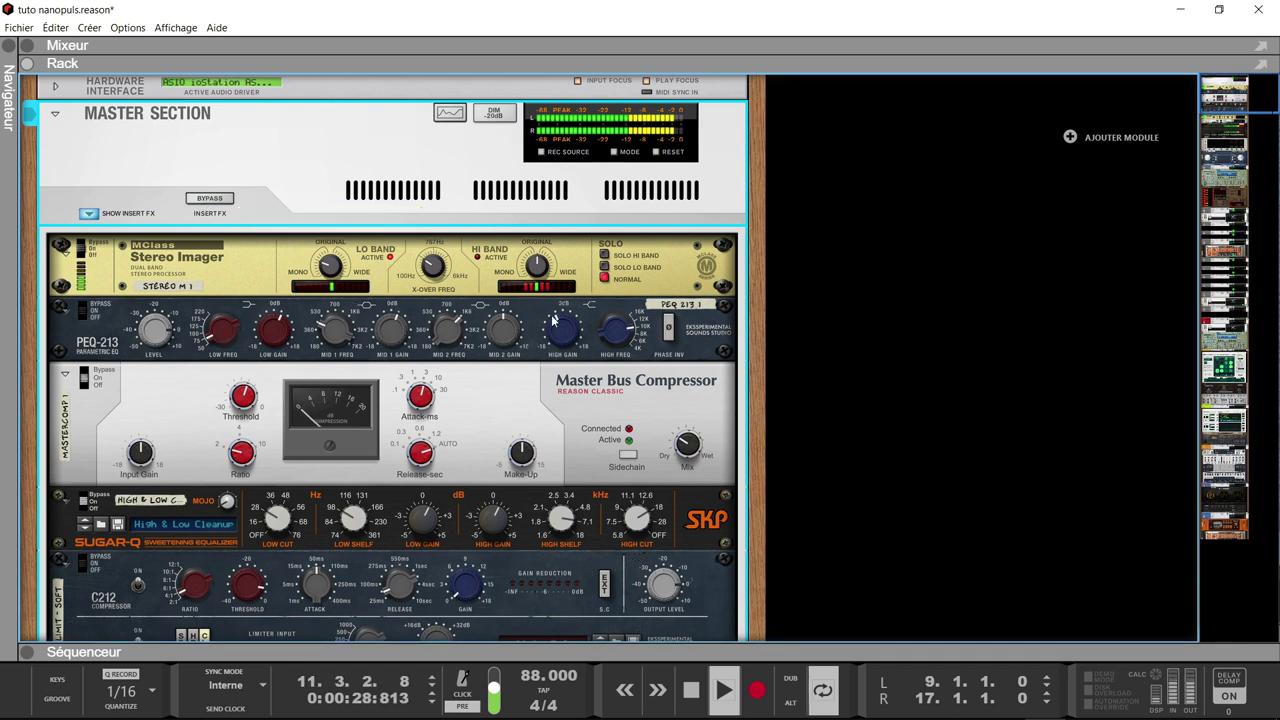
mouse_move(575, 331)
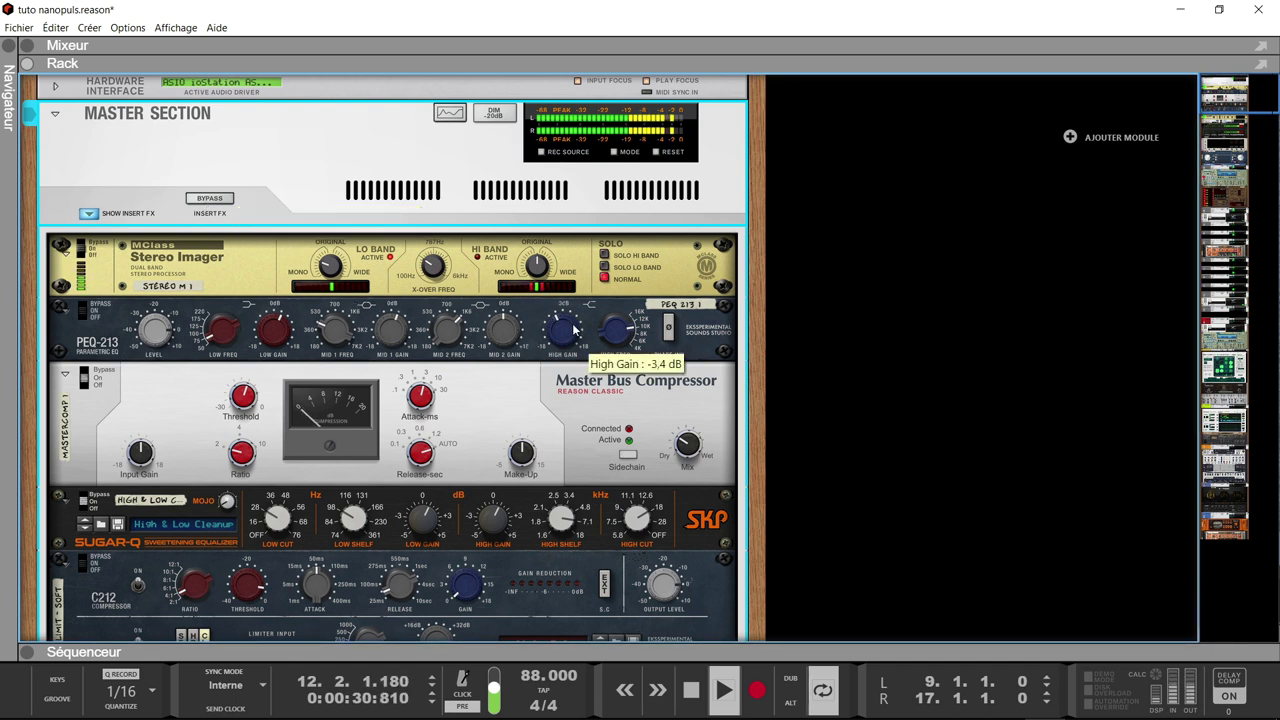
key("F5")
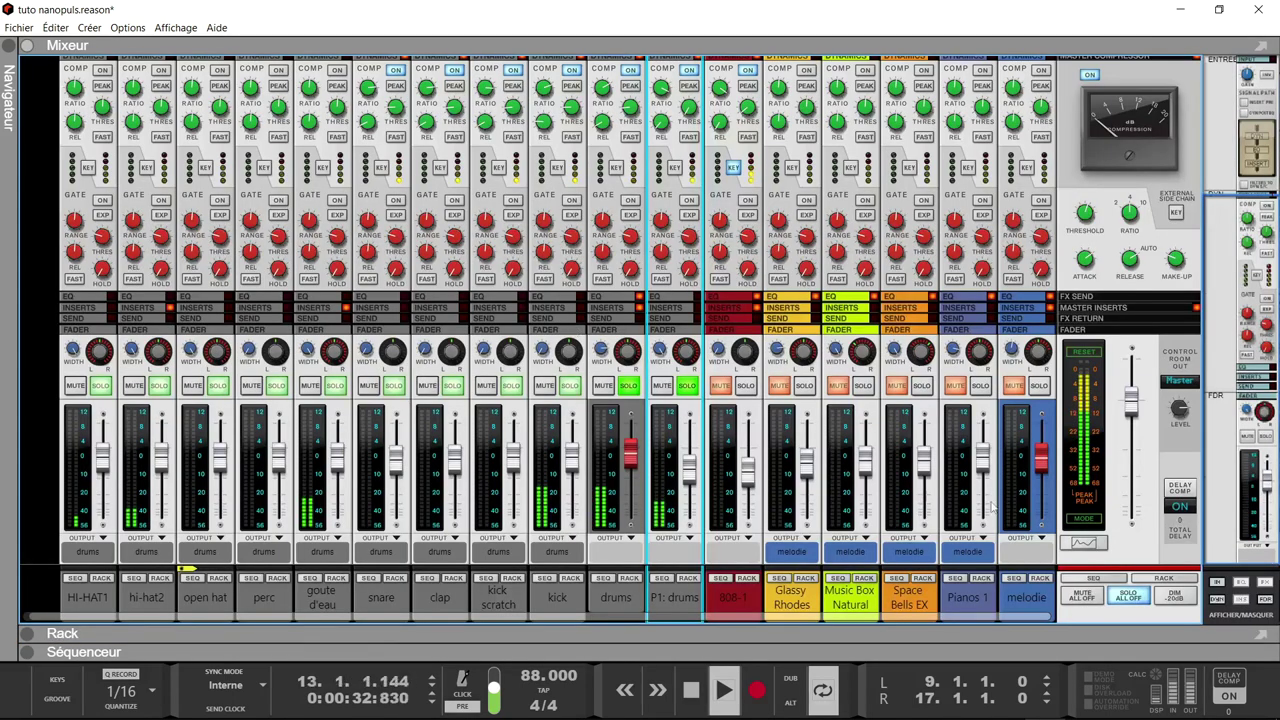
left_click(1129, 597)
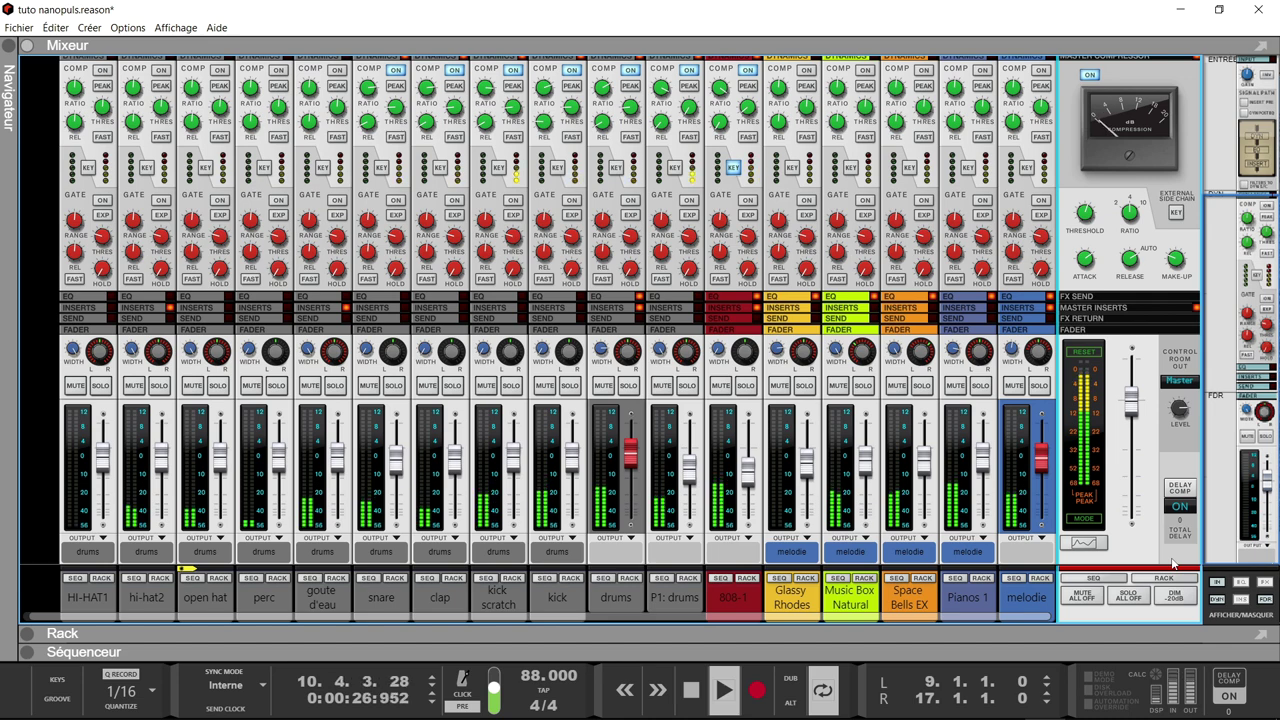
Audition the low and high bands of the Master Section's Stereo Imager separately while varying the low band's width.
key("F6")
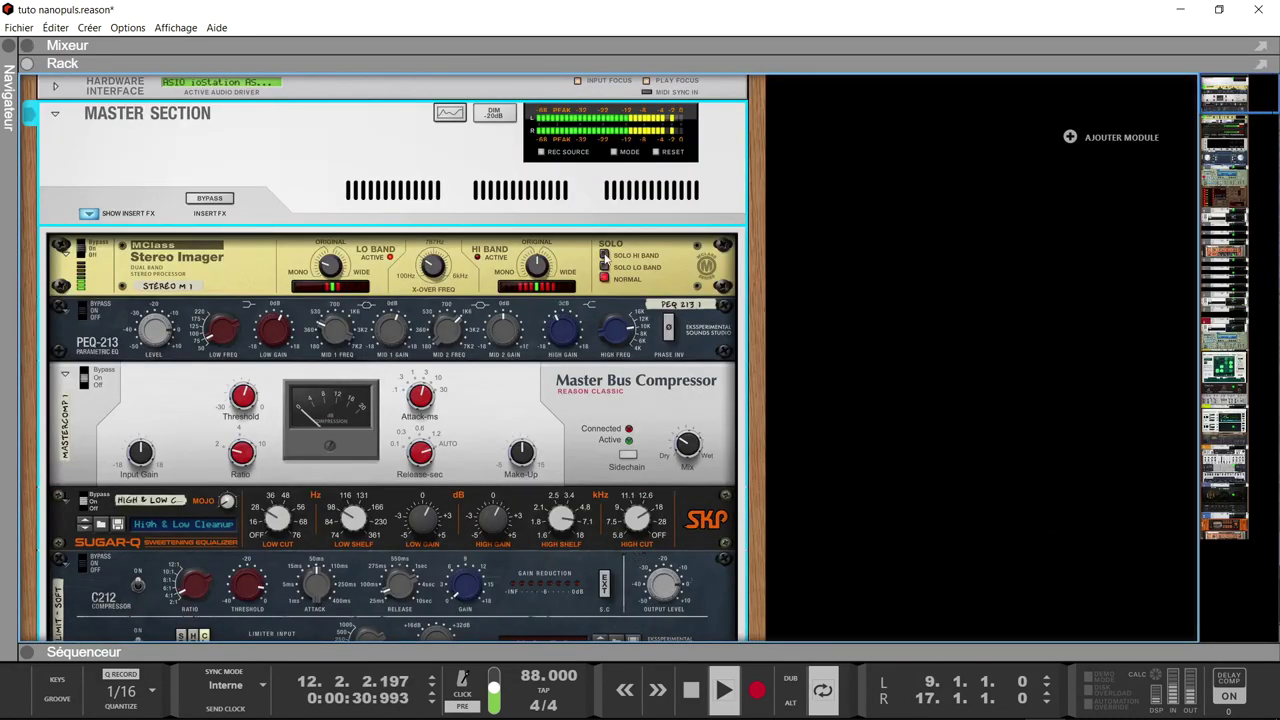
left_click(604, 267)
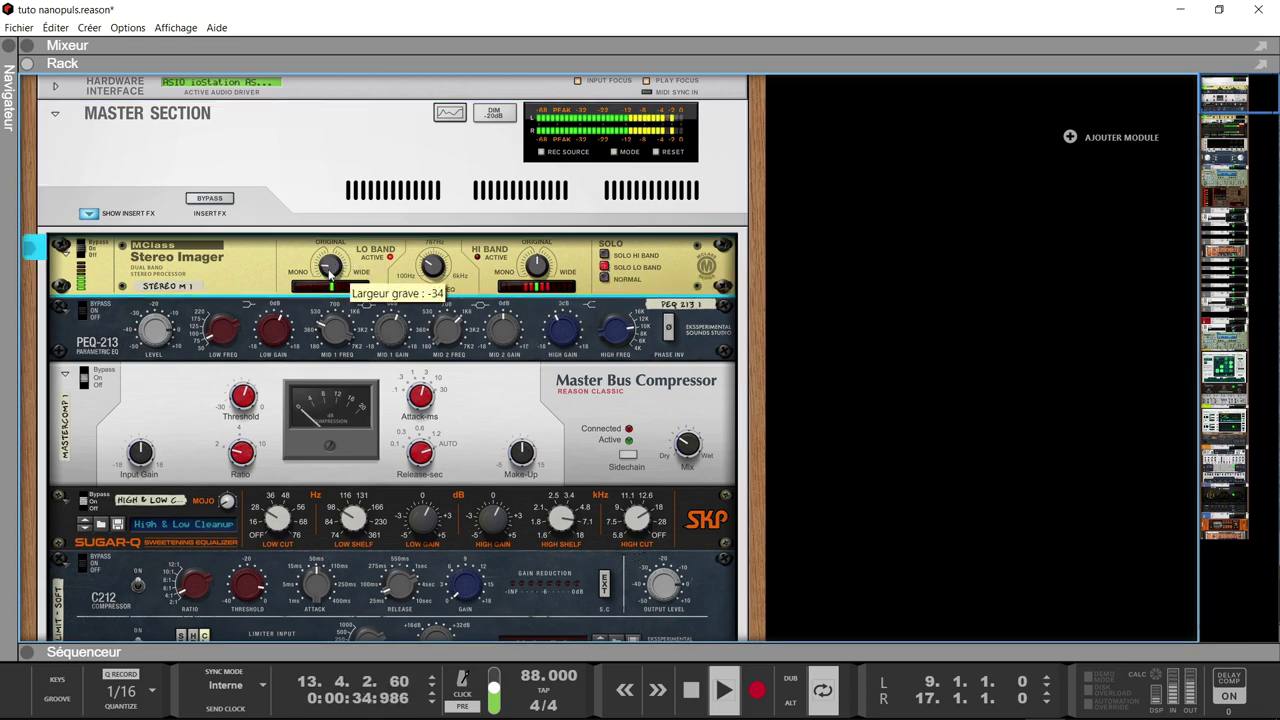
left_click_drag(326, 272, 322, 274)
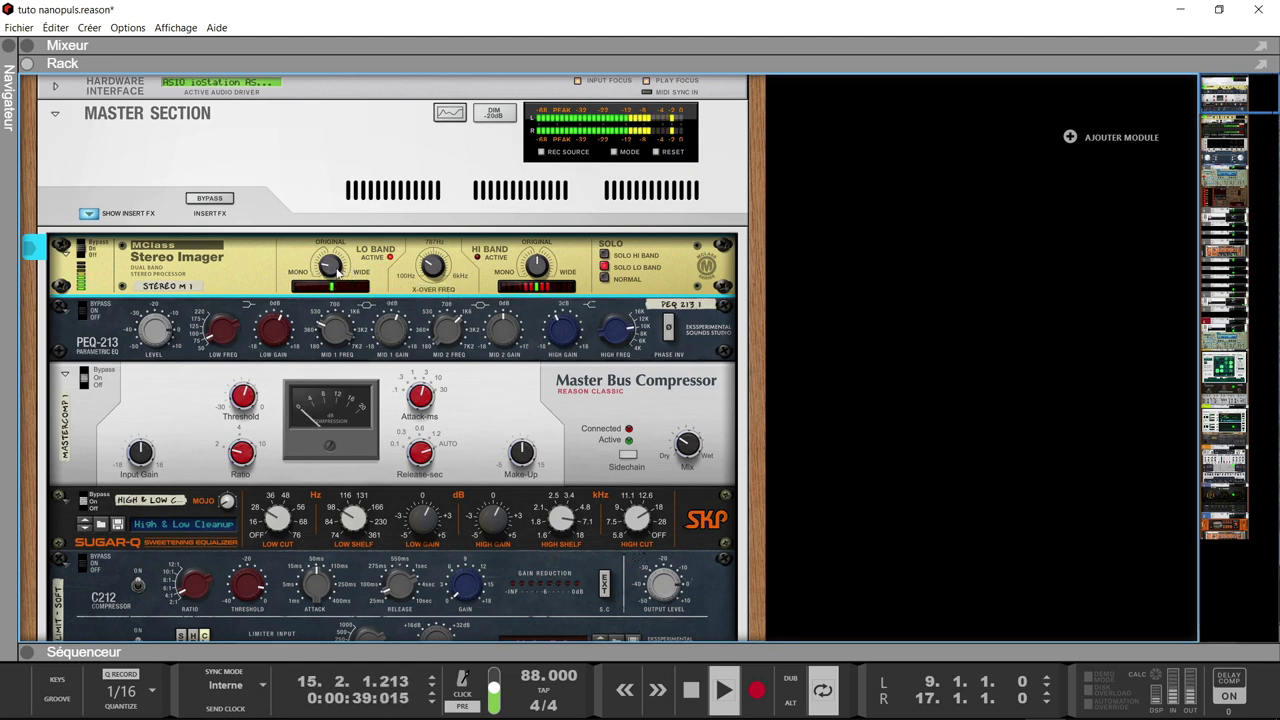
mouse_move(338, 273)
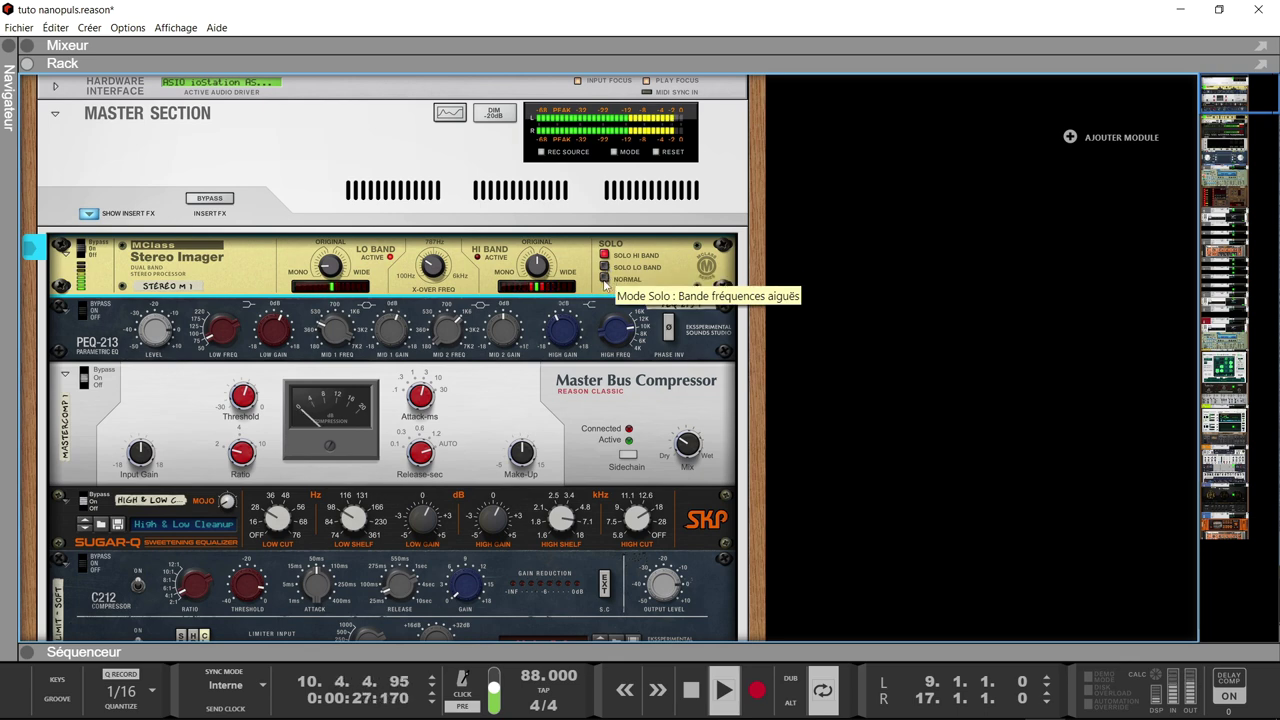
Examine the master insert chain down to the loudness and stereo correlation meters during playback, and stop playback.
scroll(810, 307, "down", 5)
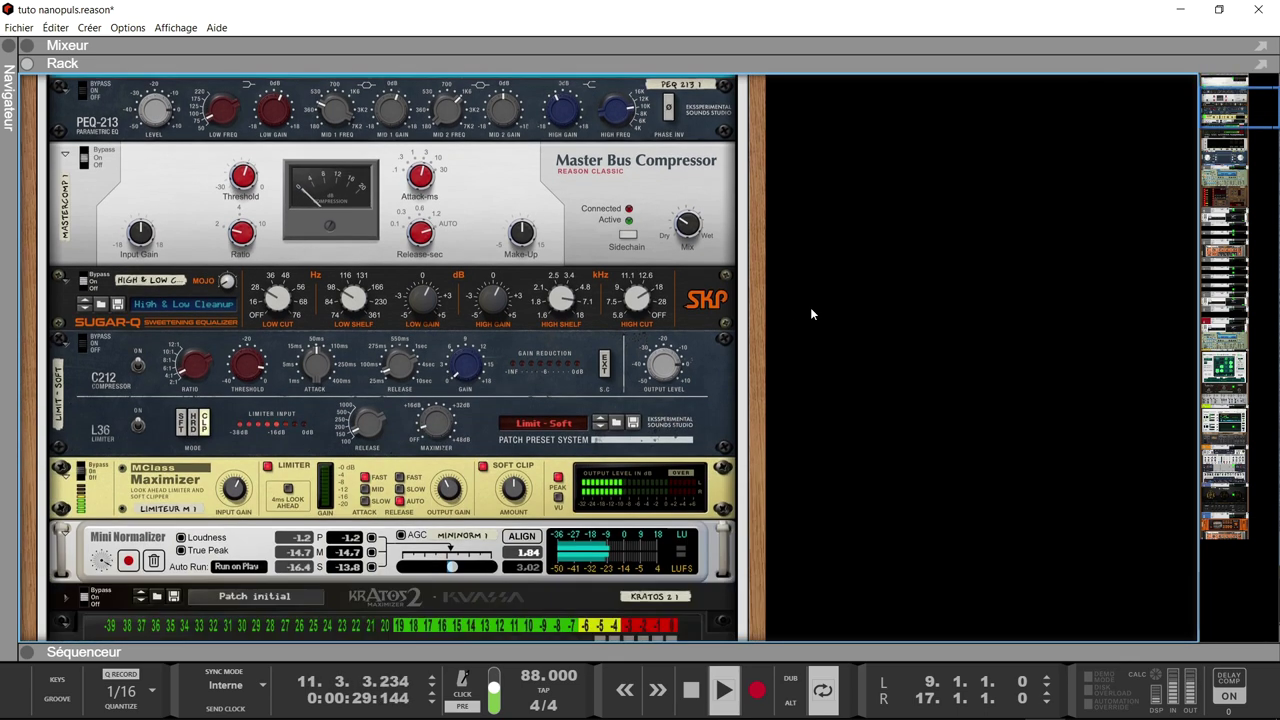
scroll(811, 309, "down", 3)
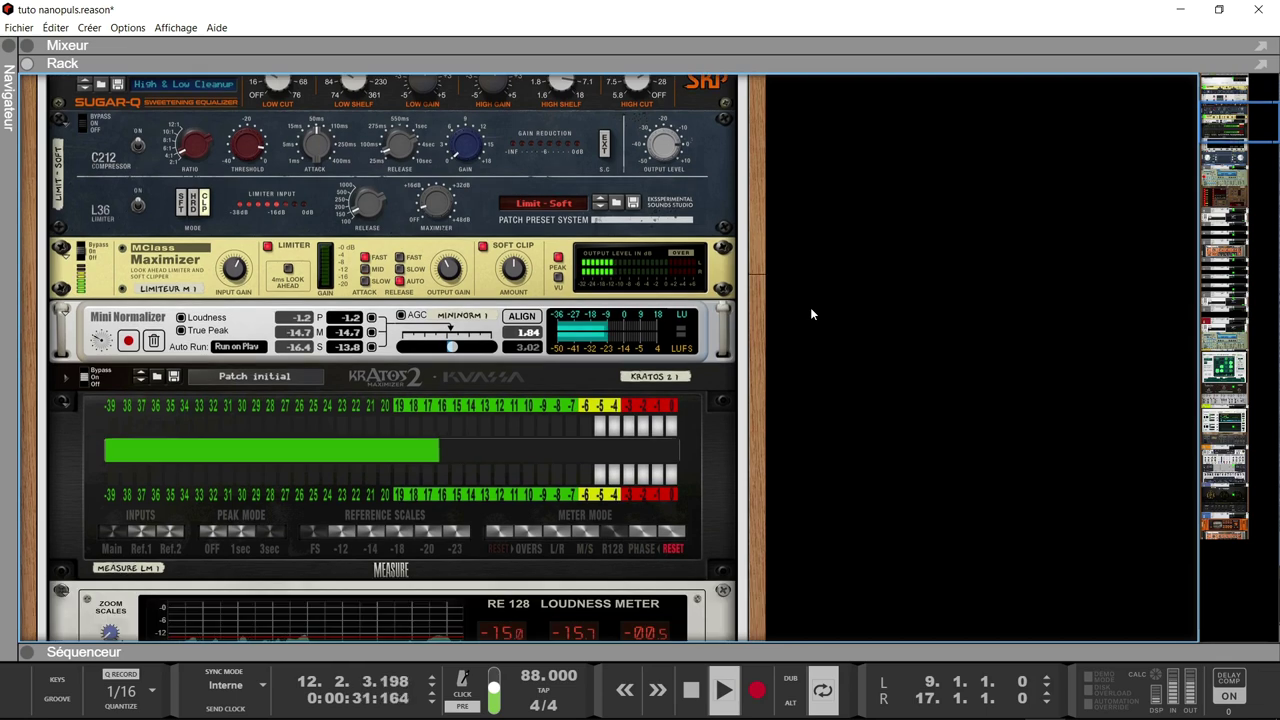
scroll(811, 314, "down", 3)
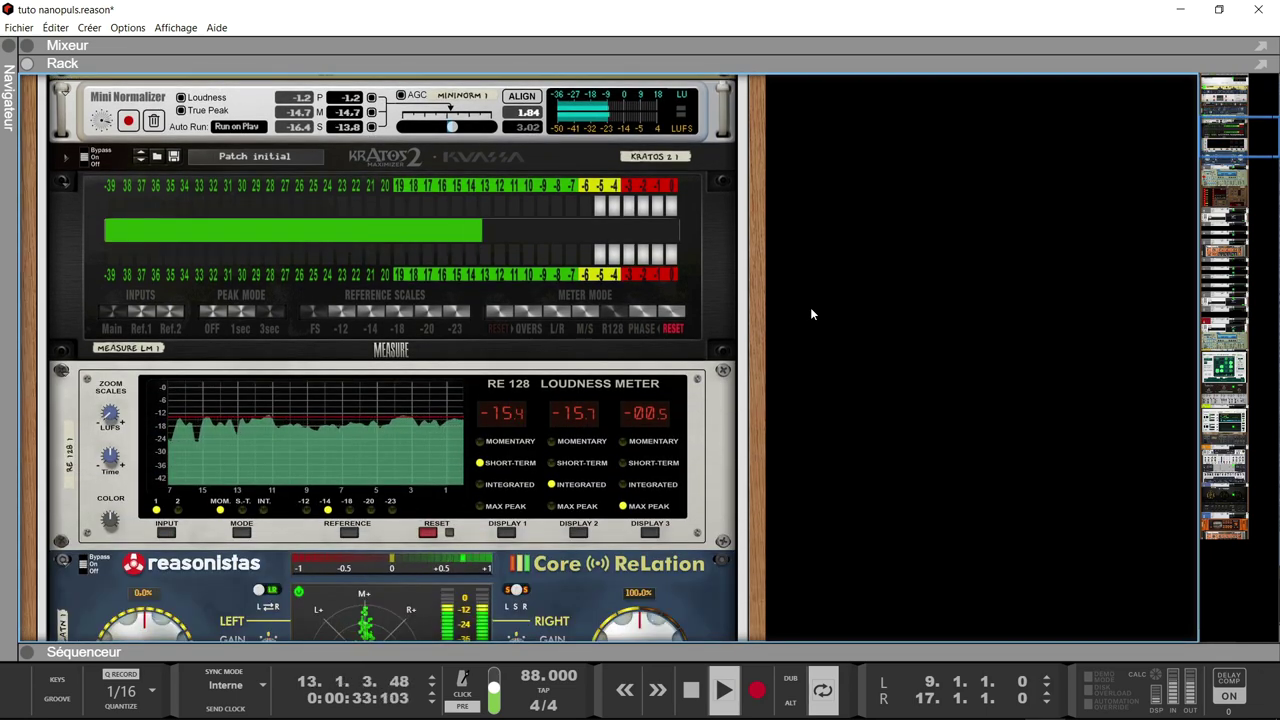
scroll(811, 314, "down", 1)
scroll(811, 314, "down", 2)
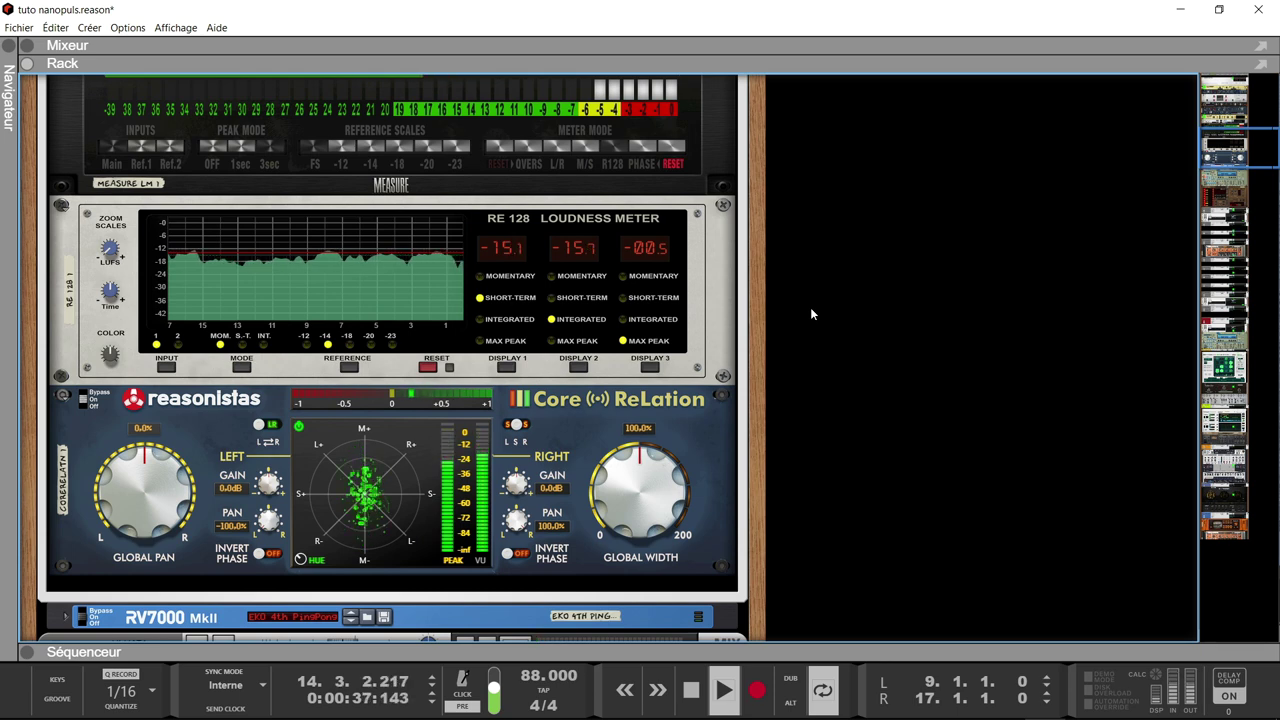
scroll(811, 313, "down", 1)
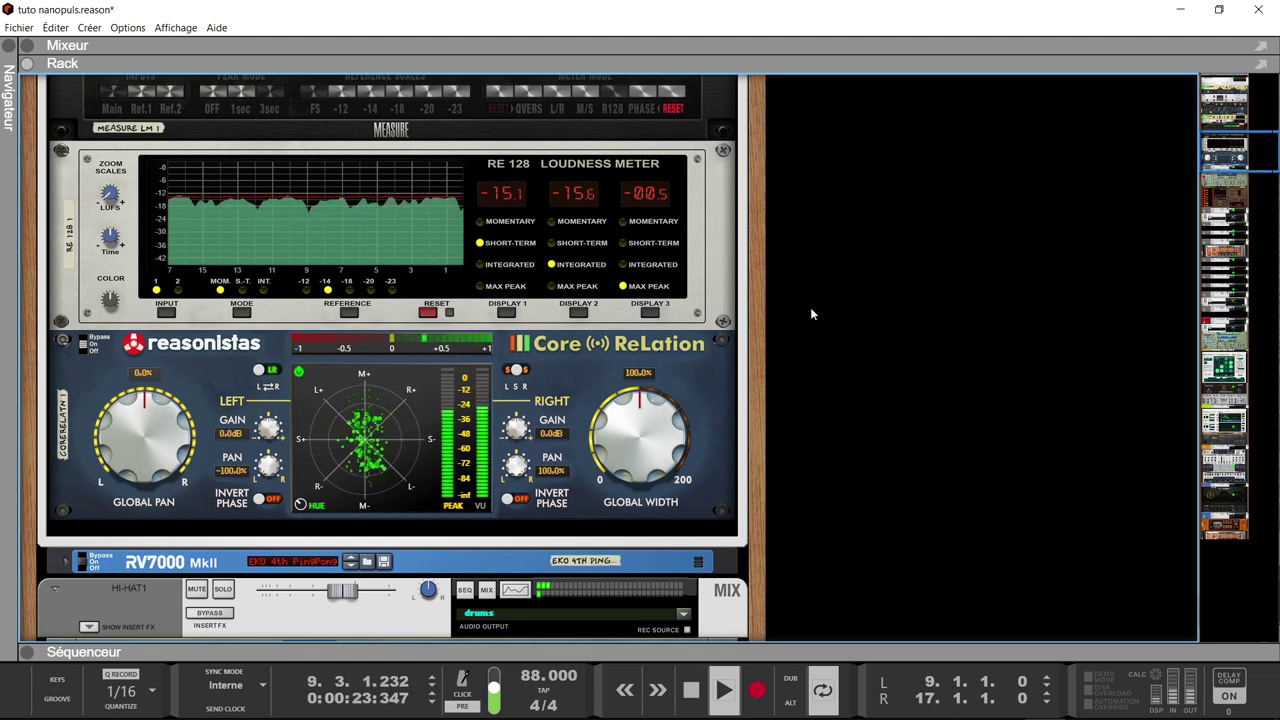
key("space")
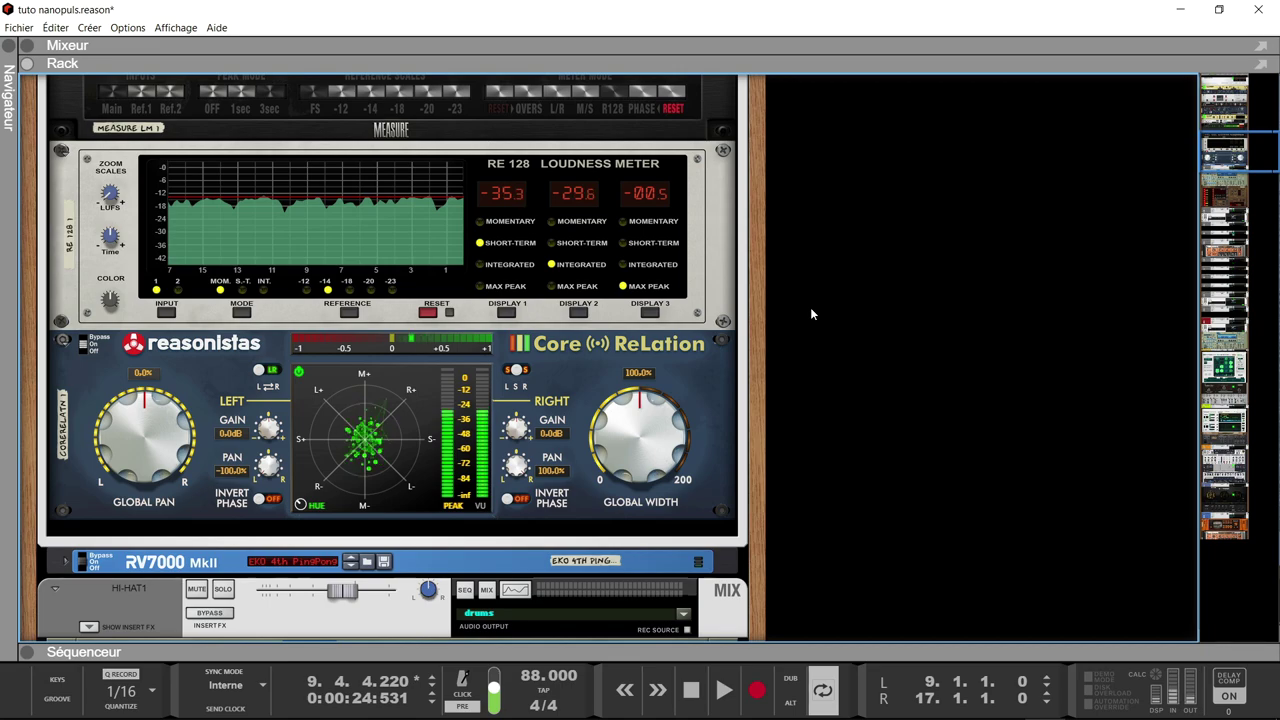